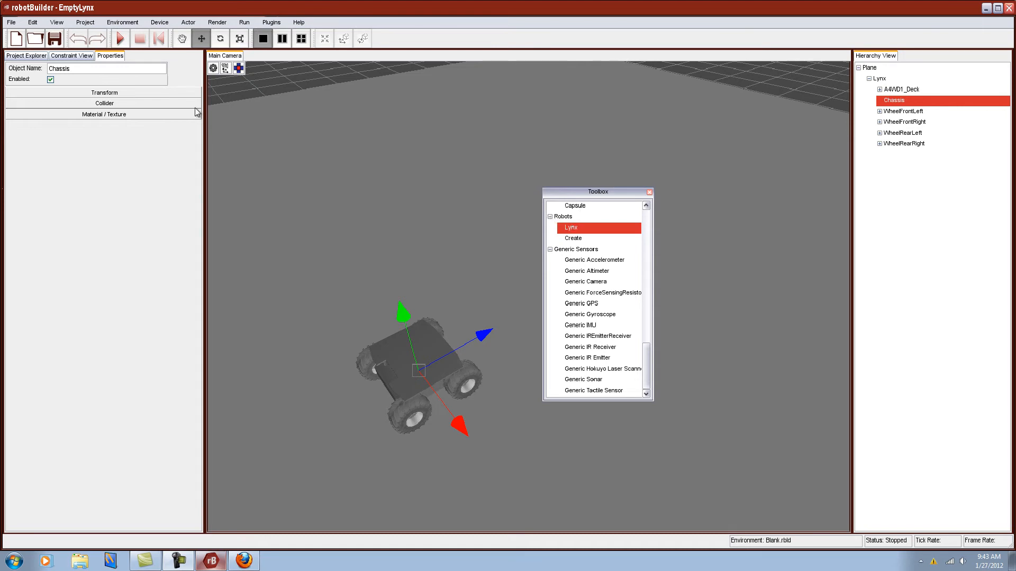
Step: Run the simulation with the Lynx robot, stop it, and reset the scene to its starting state
click(119, 39)
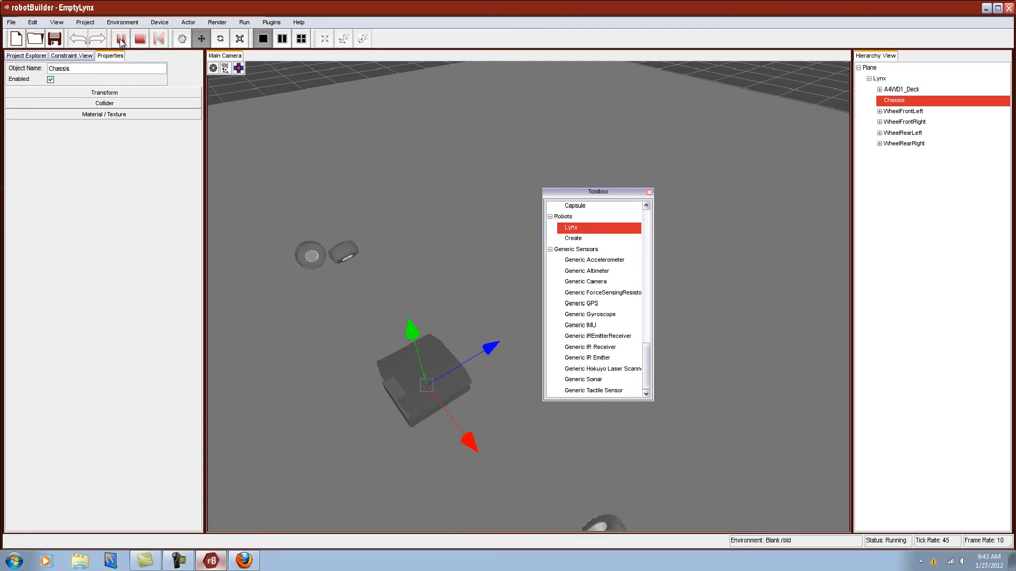
click(139, 38)
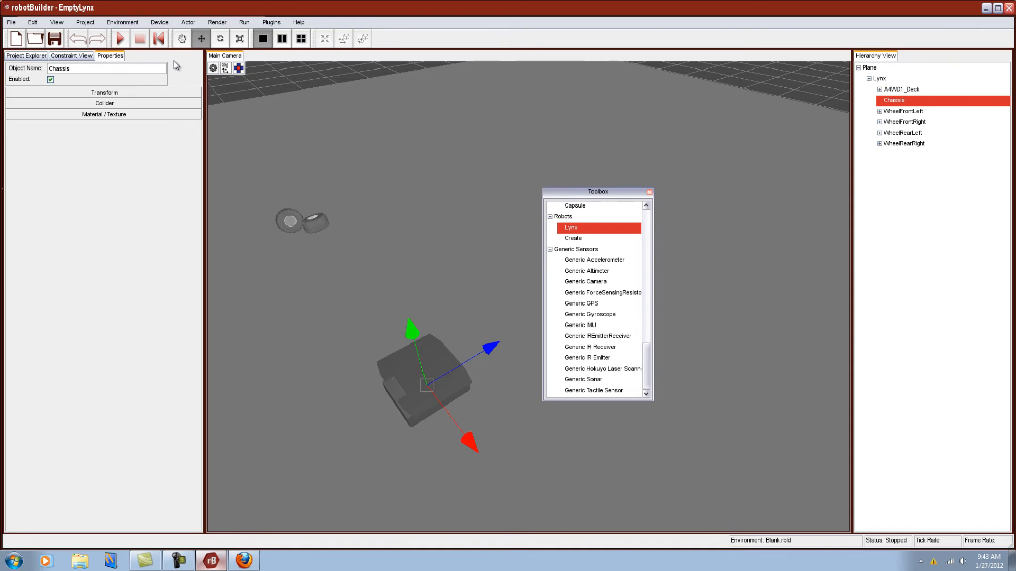
click(160, 38)
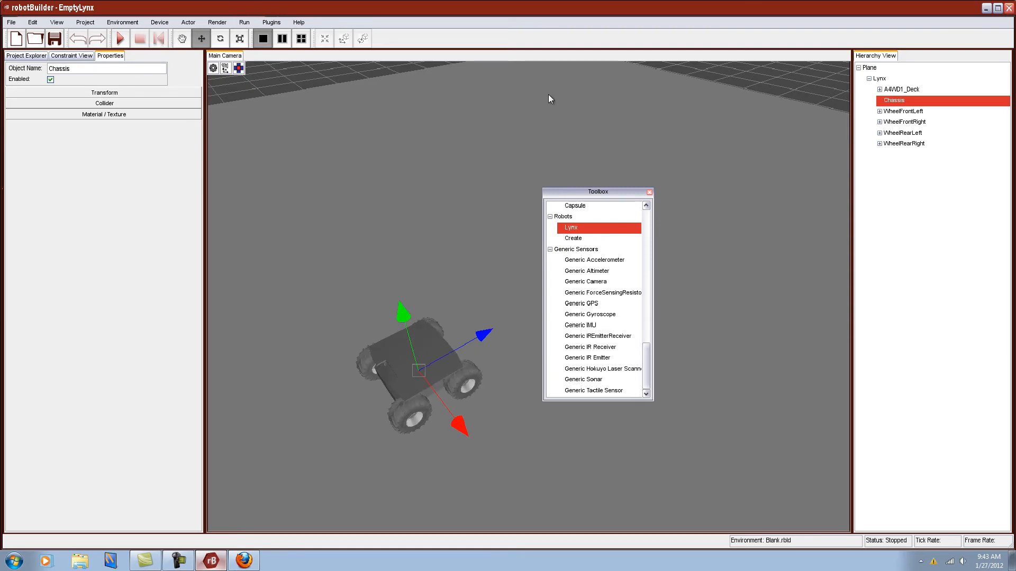
Step: Close the Toolbox and open the Add Roles dialog for the Lynx robot's Chassis
click(649, 193)
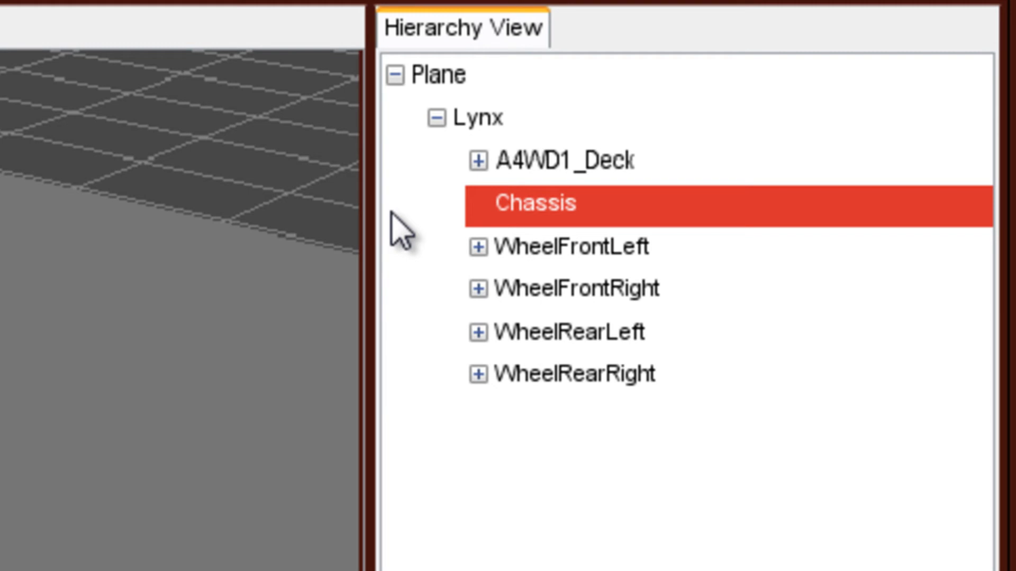
click(462, 72)
click(496, 126)
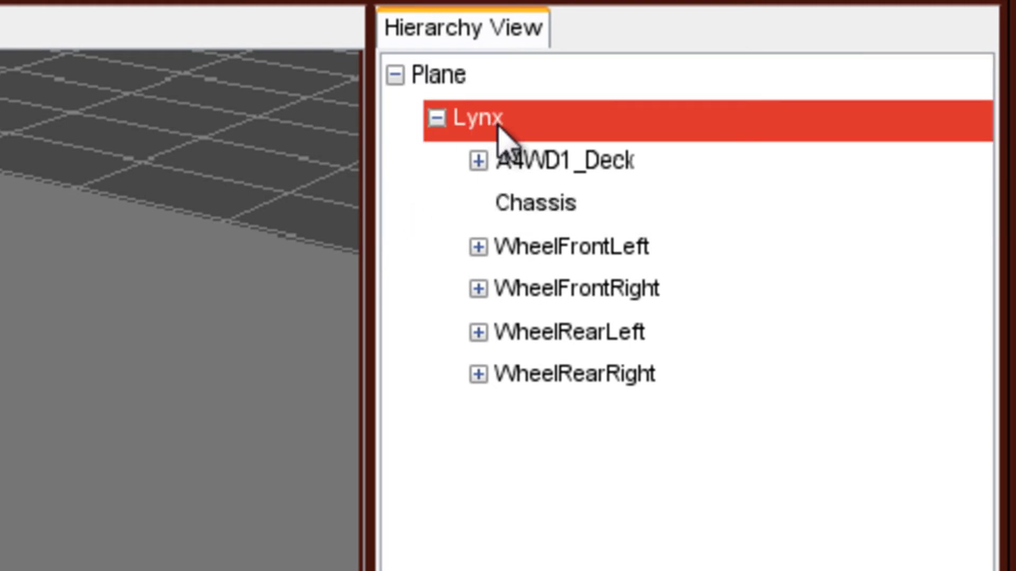
click(577, 172)
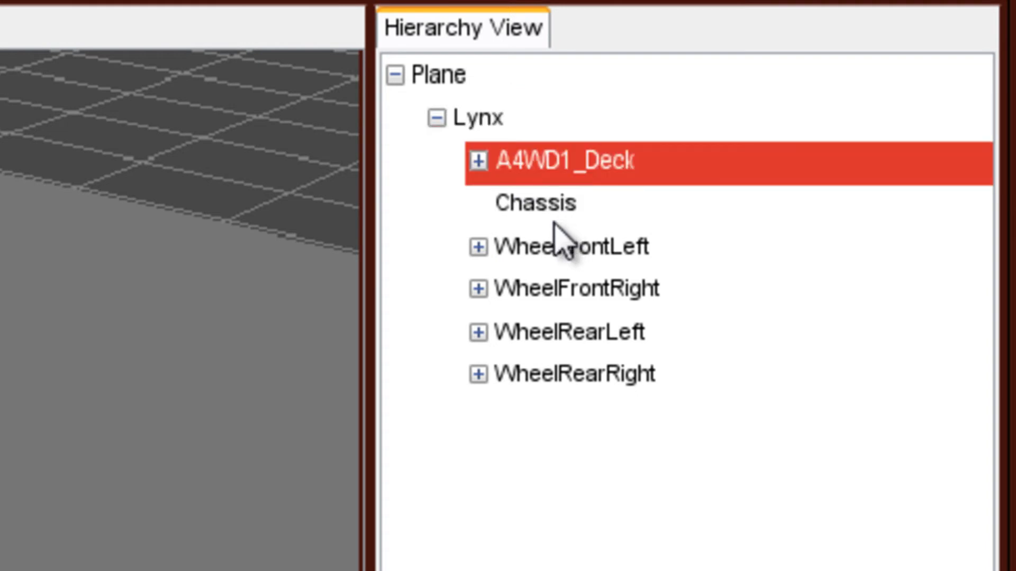
click(553, 200)
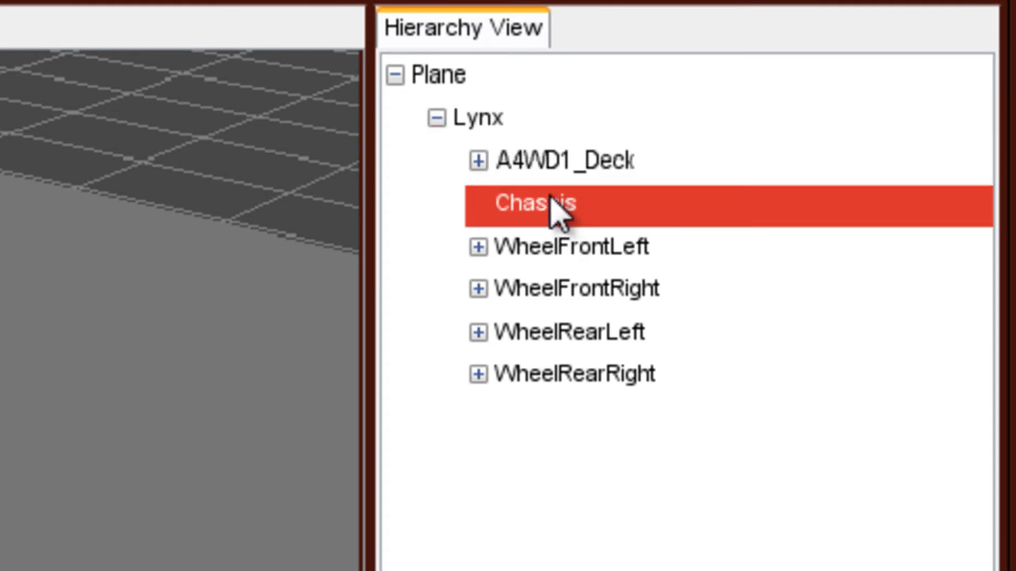
right_click(546, 197)
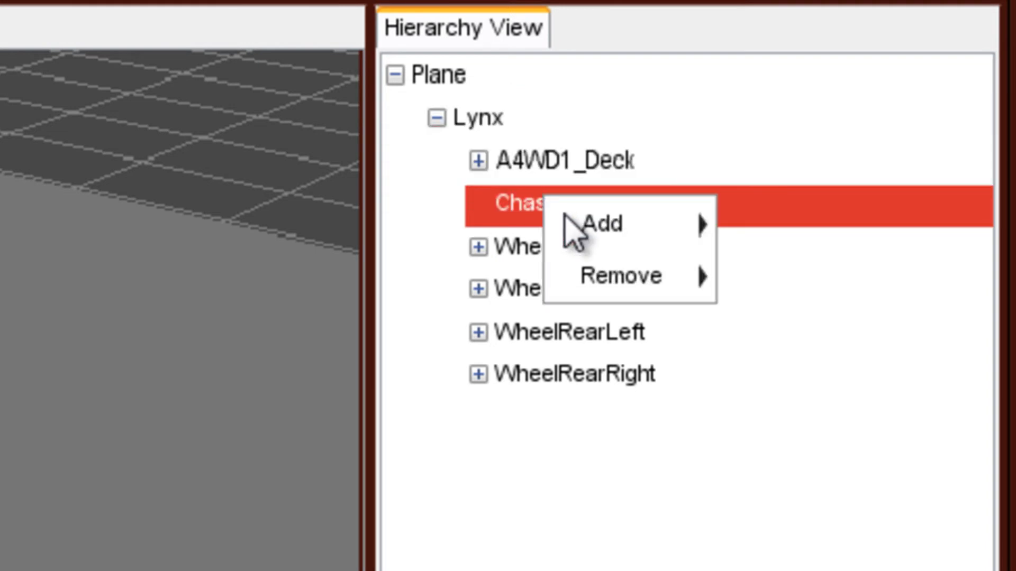
mouse_move(574, 220)
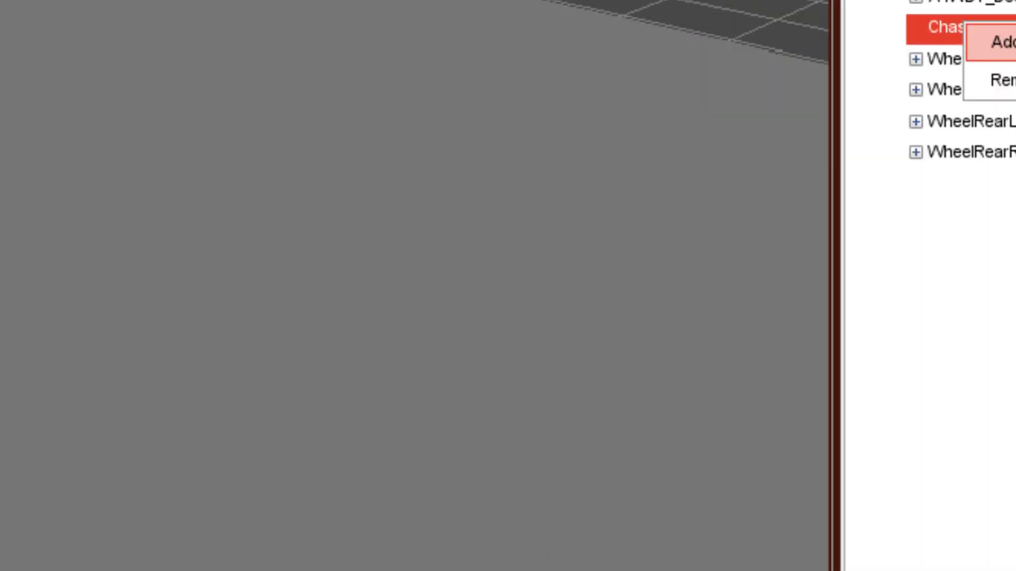
click(784, 387)
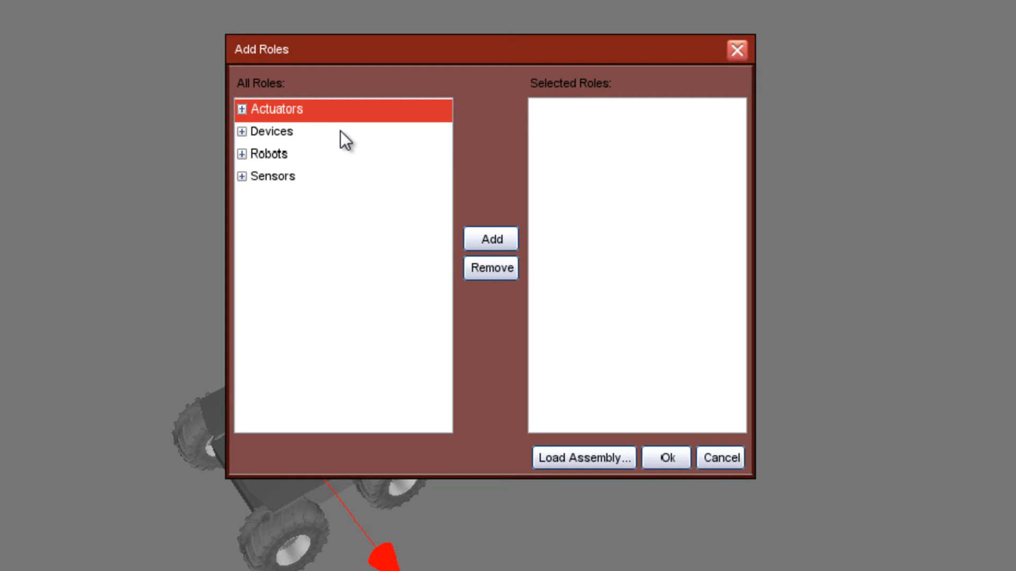
Step: Add four Motor actuators to the selected roles for the chassis
click(243, 110)
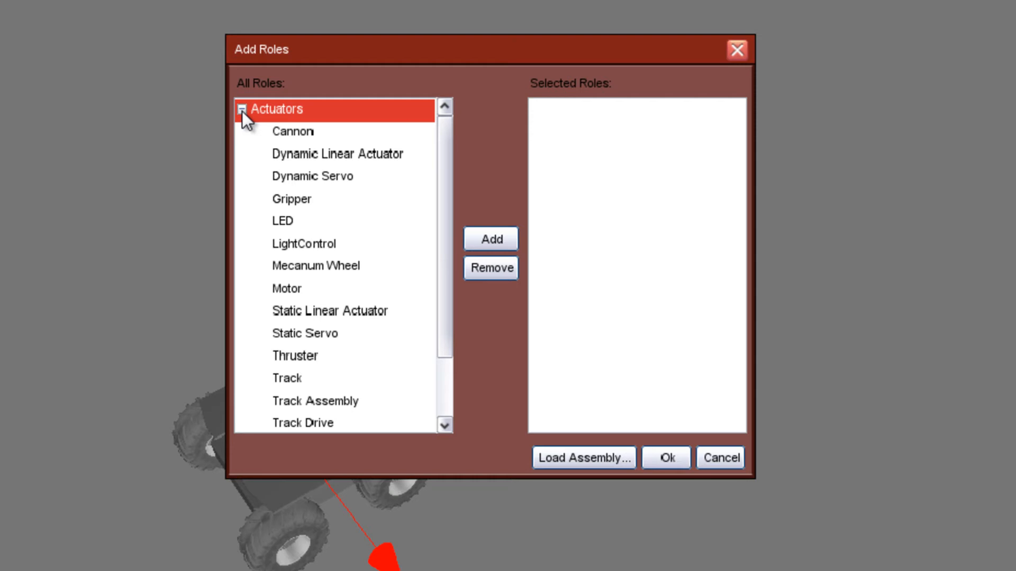
click(294, 292)
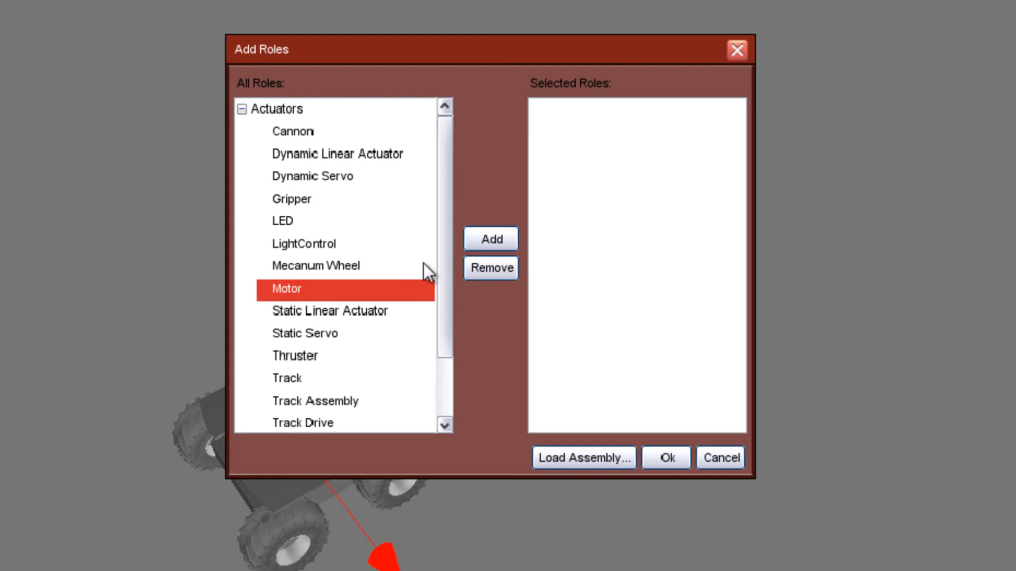
click(493, 243)
click(493, 243)
click(493, 243)
click(493, 242)
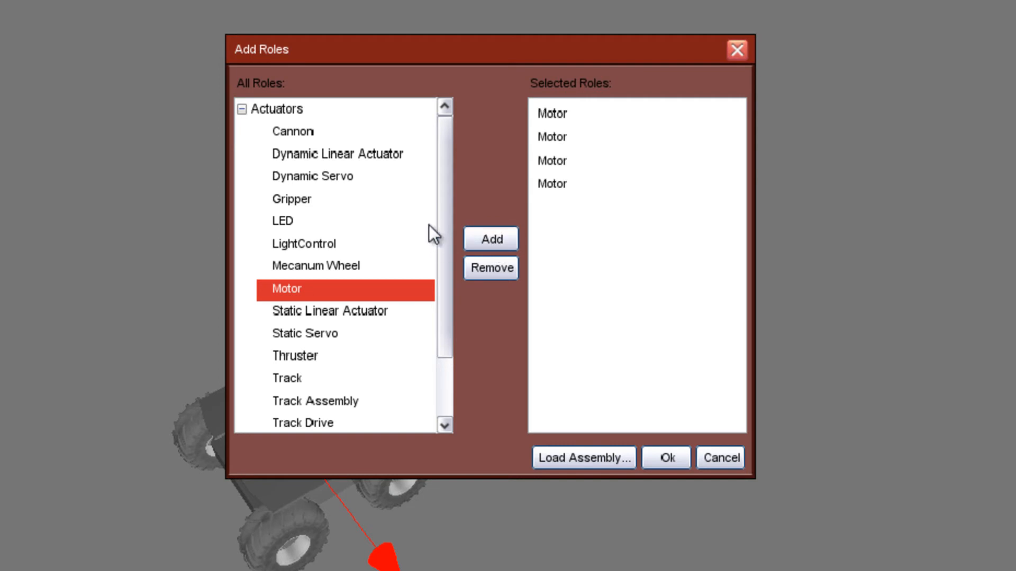
Step: Look through the other available actuator roles, such as Thruster, Track Drive and Gripper, and collapse the Actuators category
drag(445, 212, 439, 280)
click(313, 286)
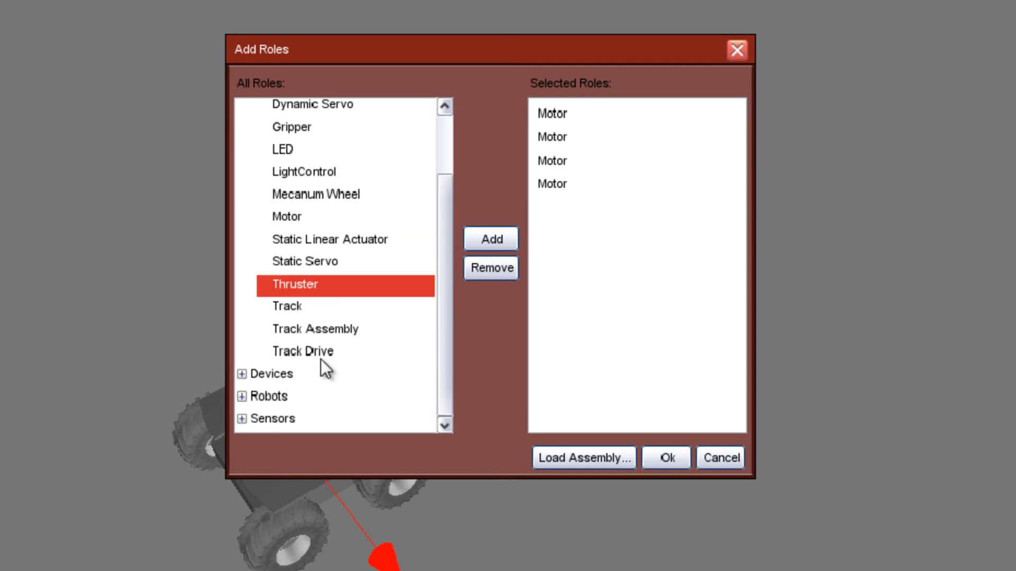
click(321, 353)
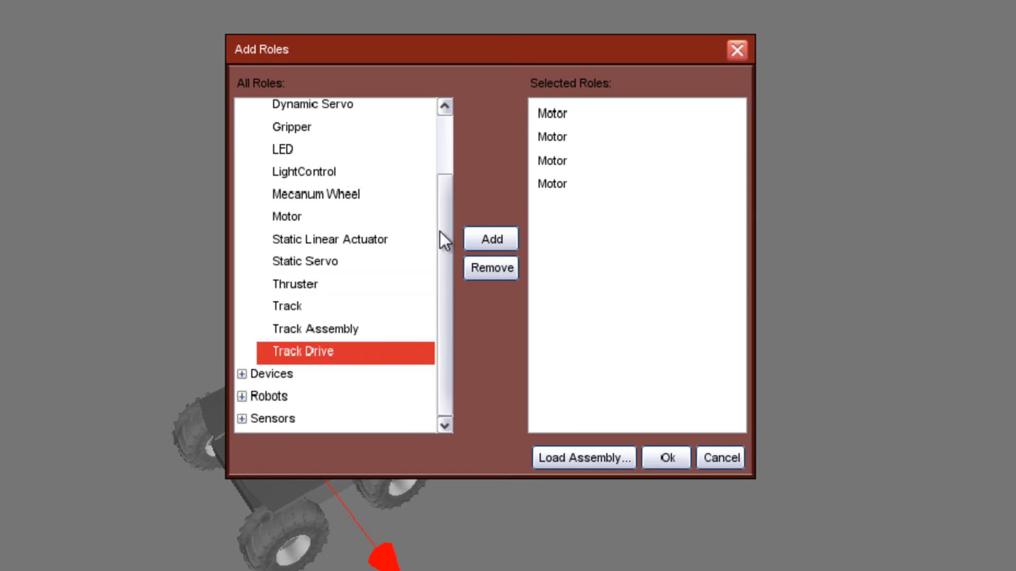
drag(443, 240, 436, 188)
click(299, 182)
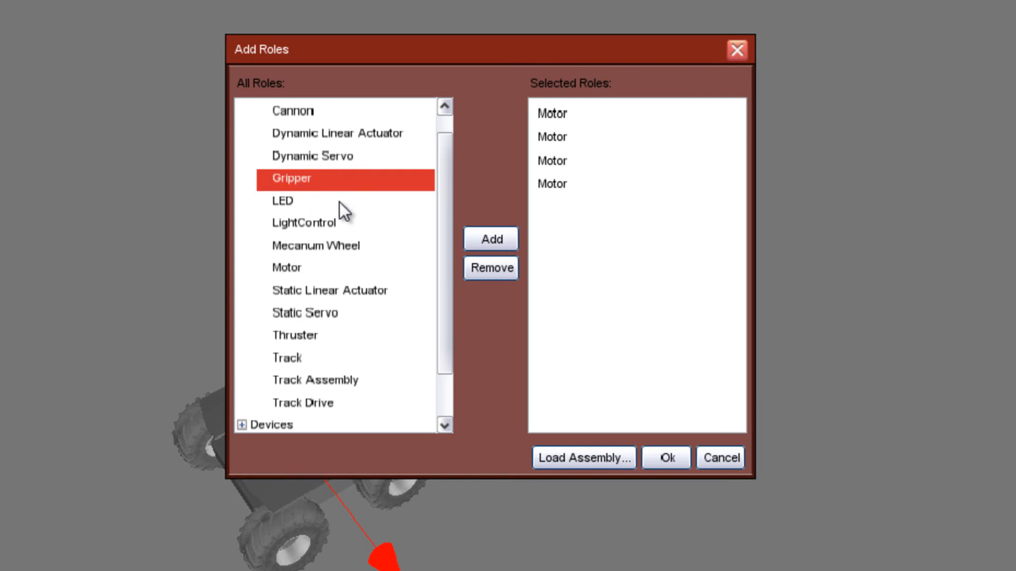
drag(446, 162, 446, 150)
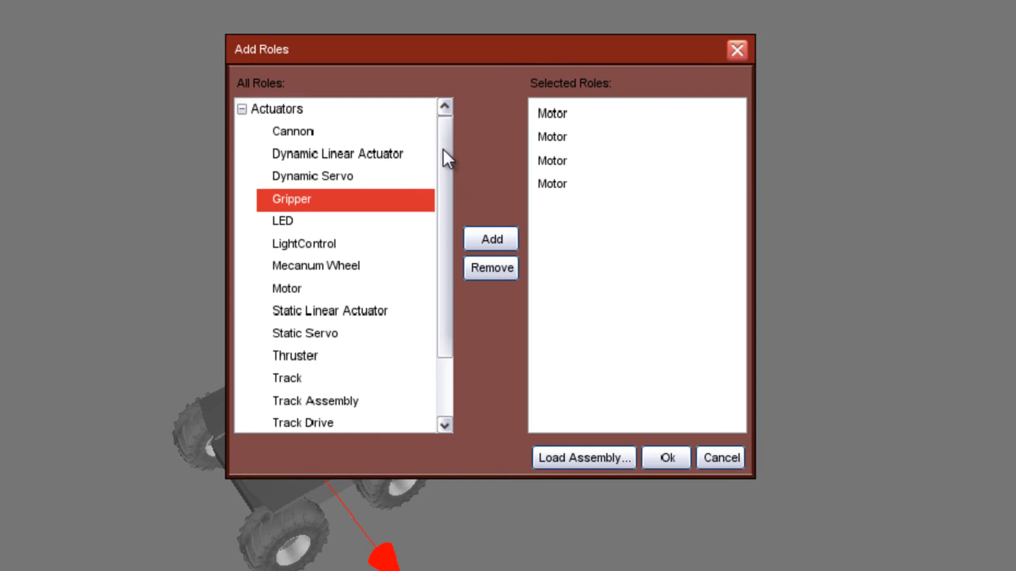
click(242, 110)
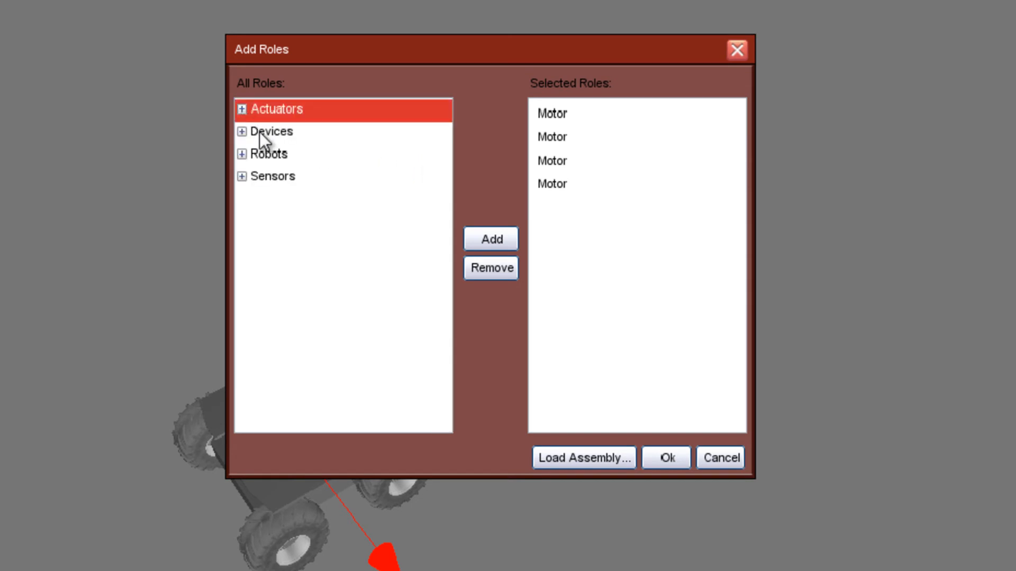
Step: Examine the roles available under Devices, Robots and Sensors, including the GPS, Camera, Bump Sensor and Generic Sonar
click(260, 133)
click(241, 131)
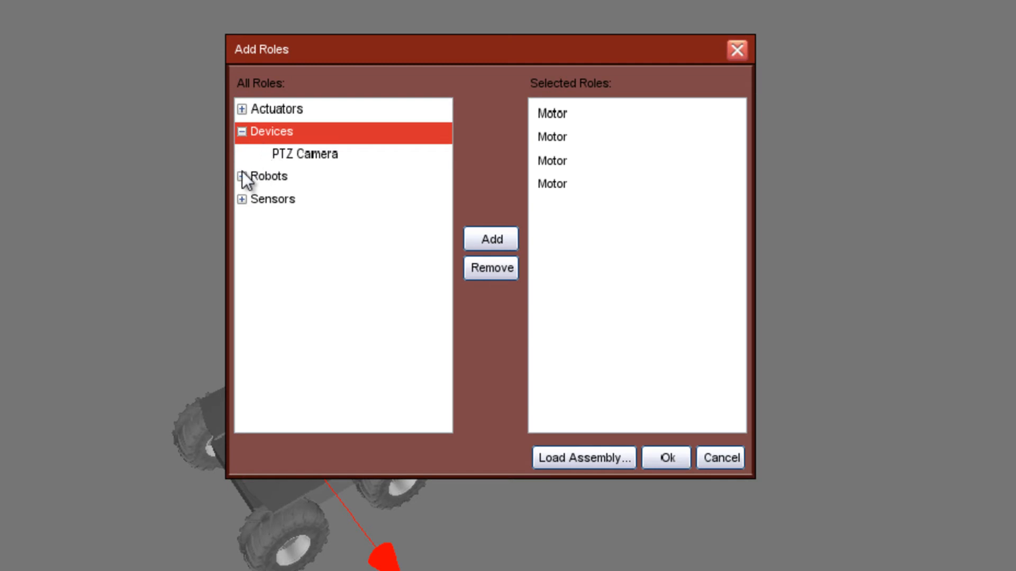
click(264, 179)
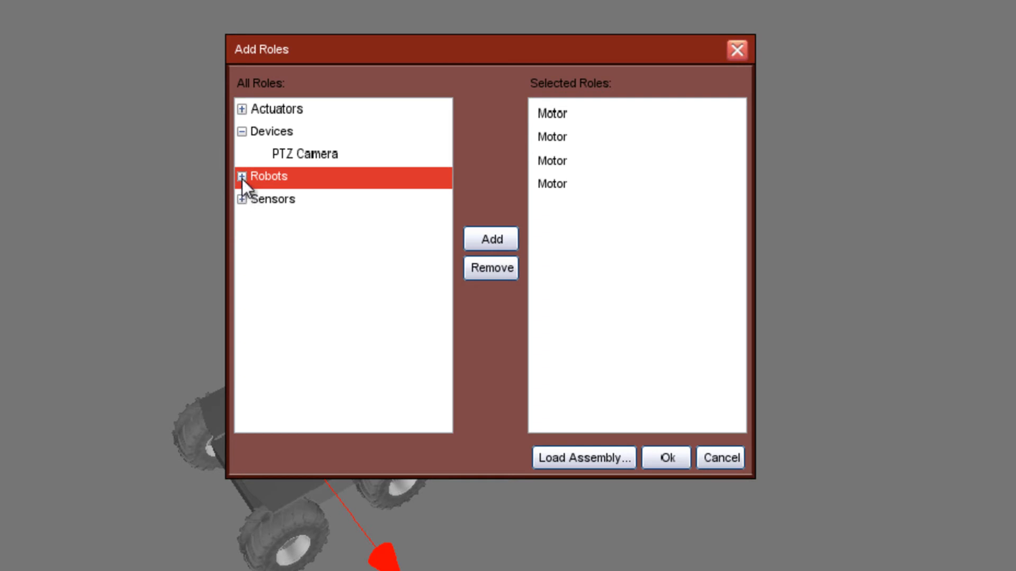
click(242, 177)
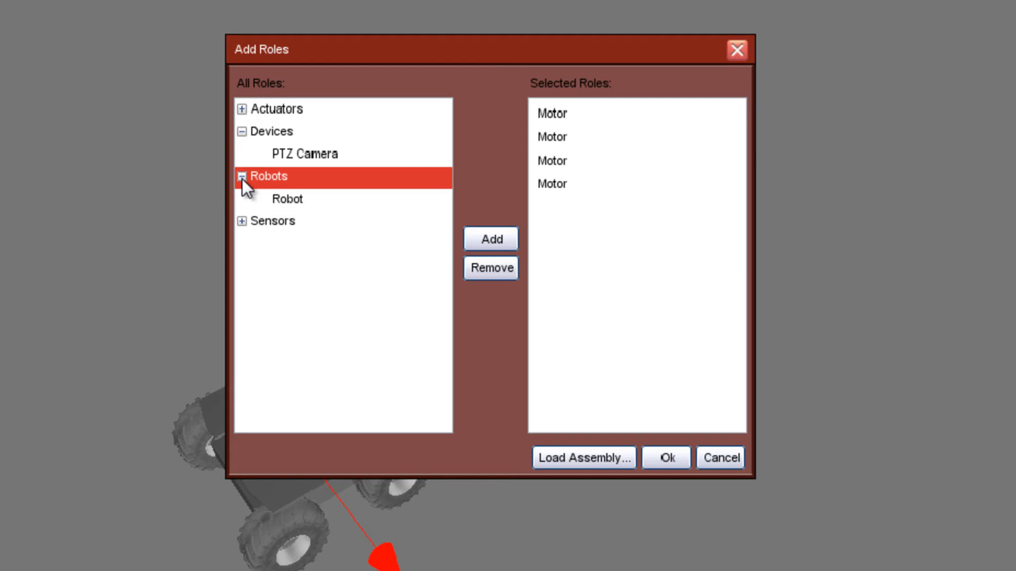
click(280, 199)
click(244, 219)
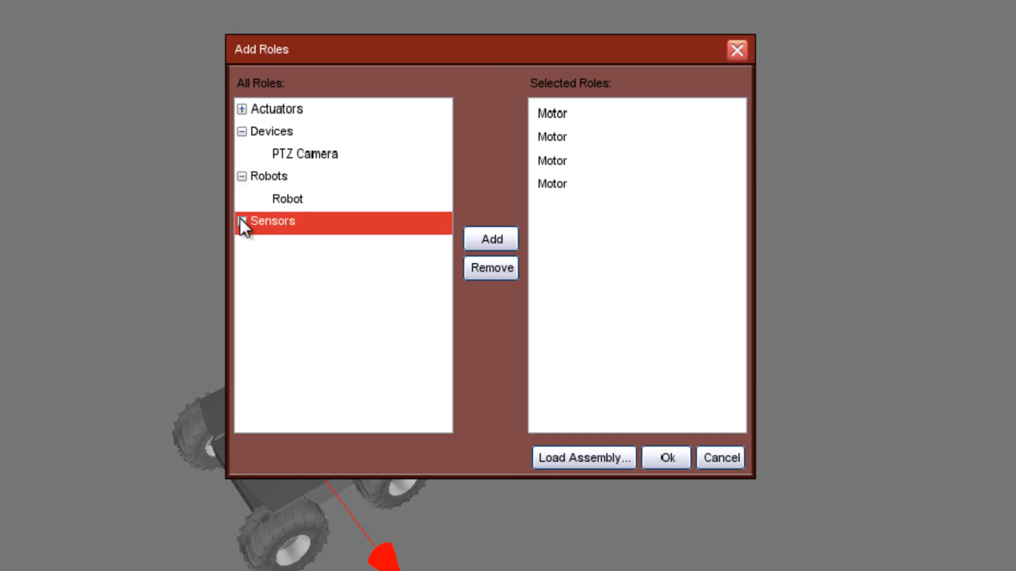
click(241, 220)
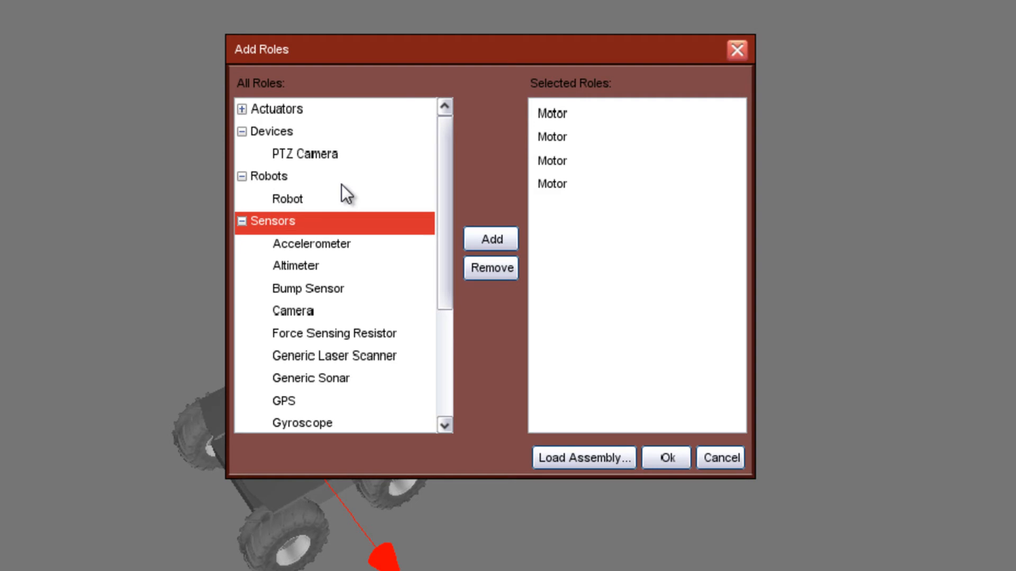
drag(442, 192, 440, 283)
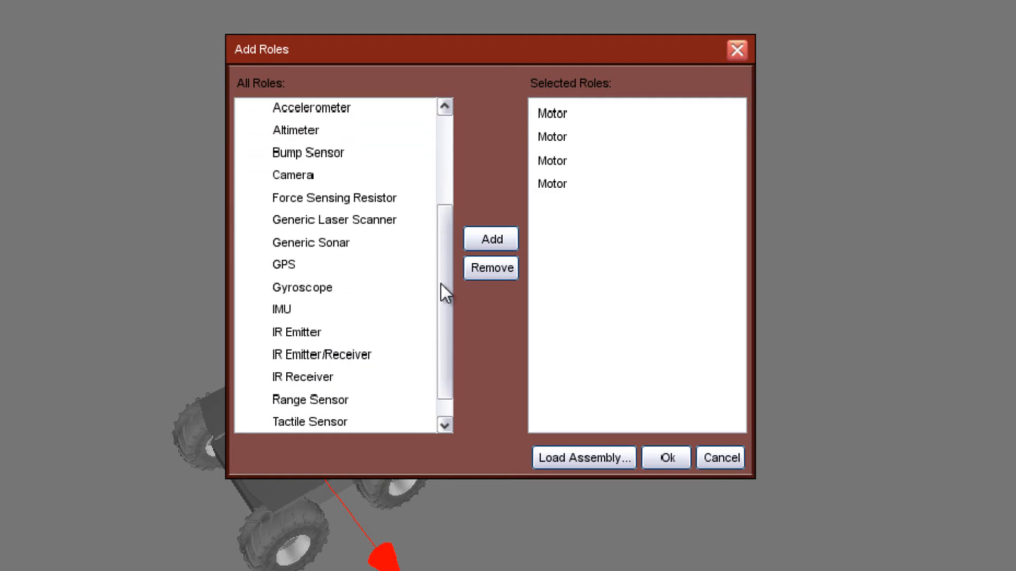
click(283, 265)
click(303, 175)
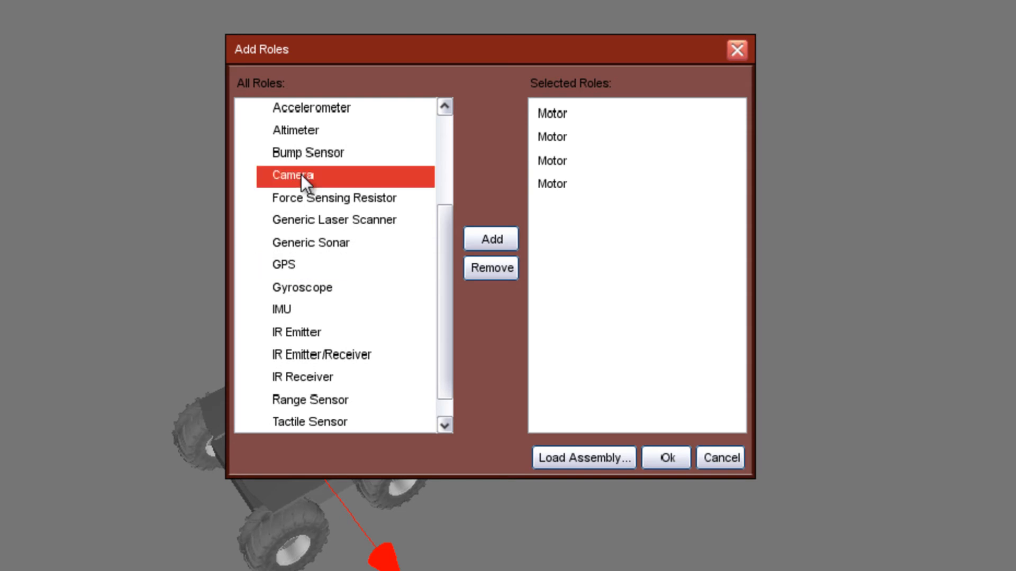
click(315, 155)
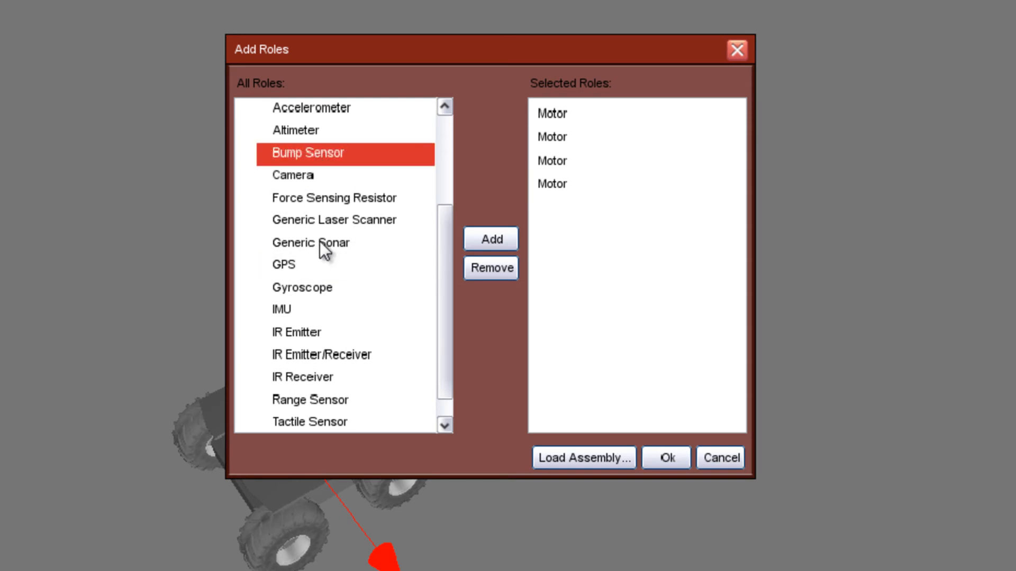
click(370, 243)
drag(440, 247, 437, 151)
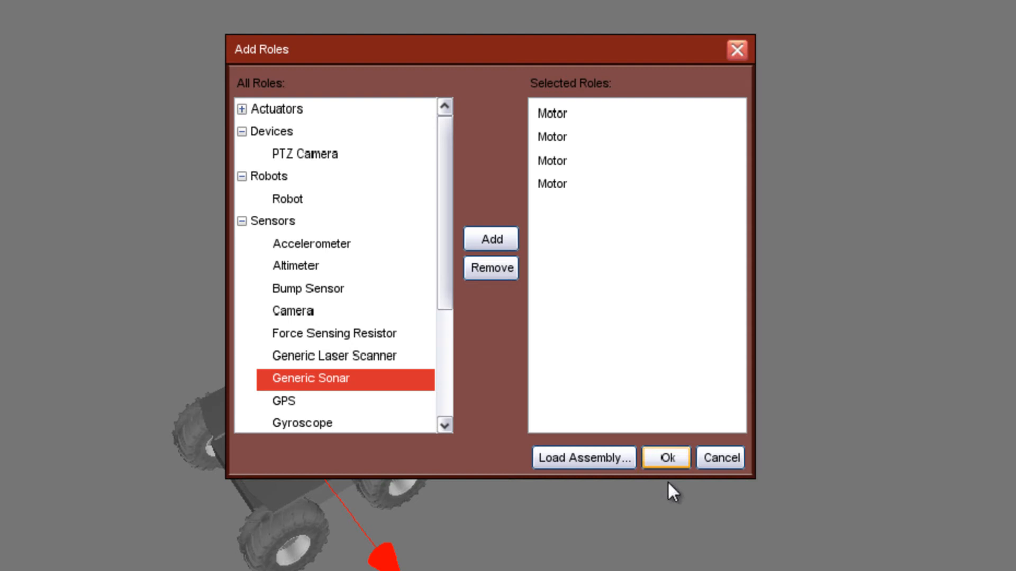
Step: Apply the selected motor roles to the chassis and undock its Properties view, moving it over the camera view
click(666, 458)
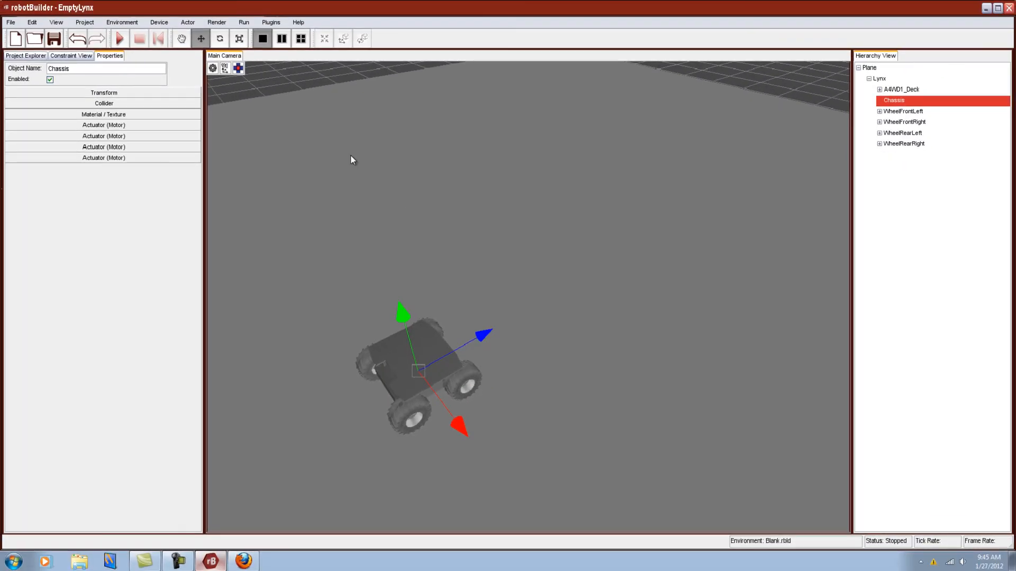
right_click(109, 56)
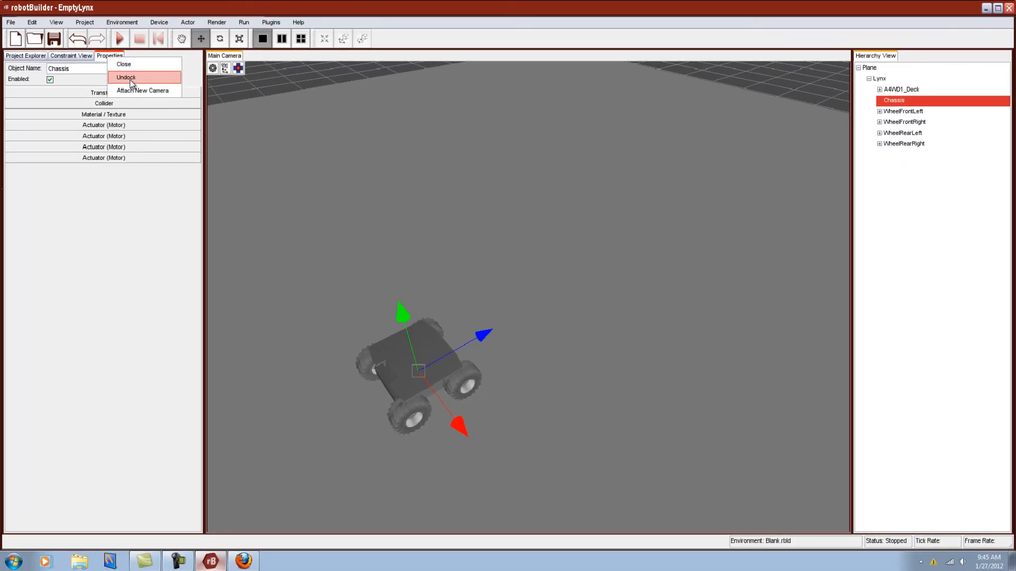
click(129, 80)
drag(138, 192, 734, 112)
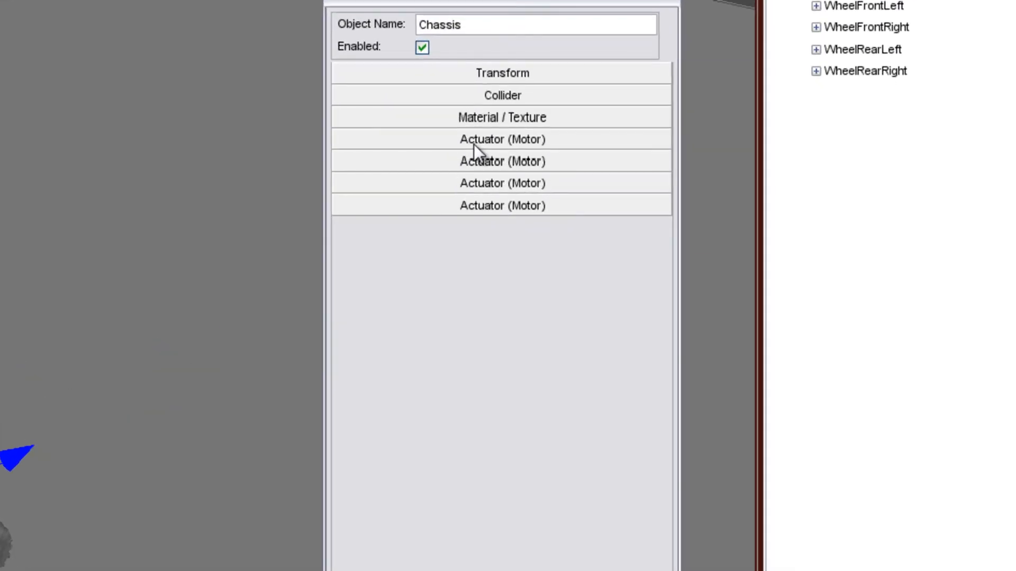
Step: Rename the chassis's first motor actuator to FLD and set its drive body to WheelFrontLeft
click(478, 144)
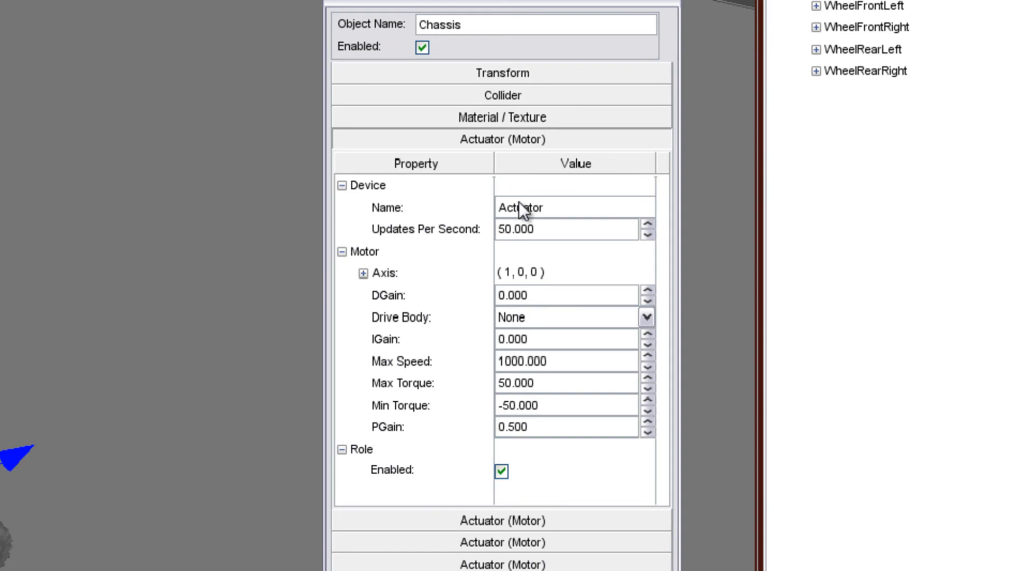
click(548, 209)
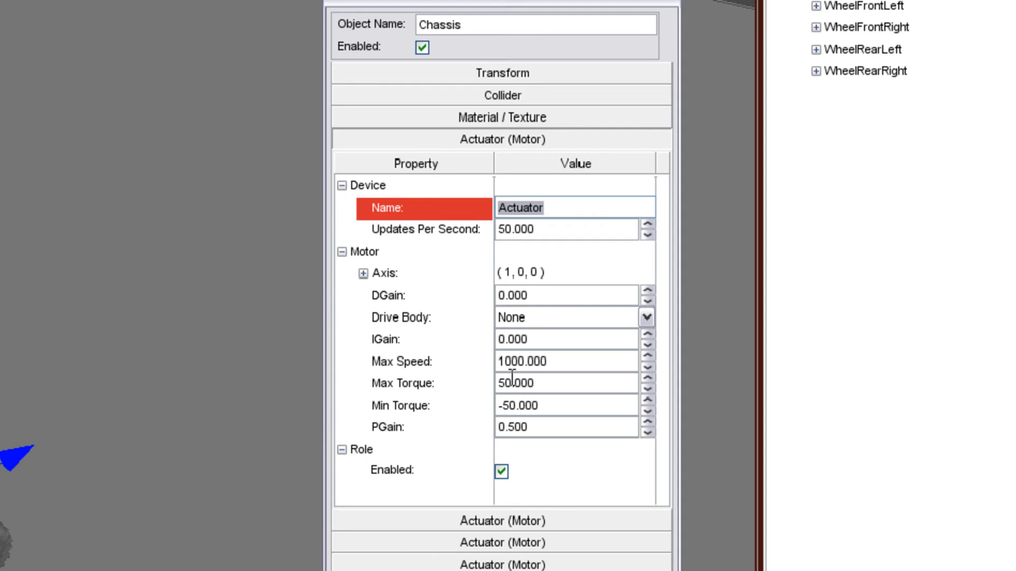
key(BackSpace)
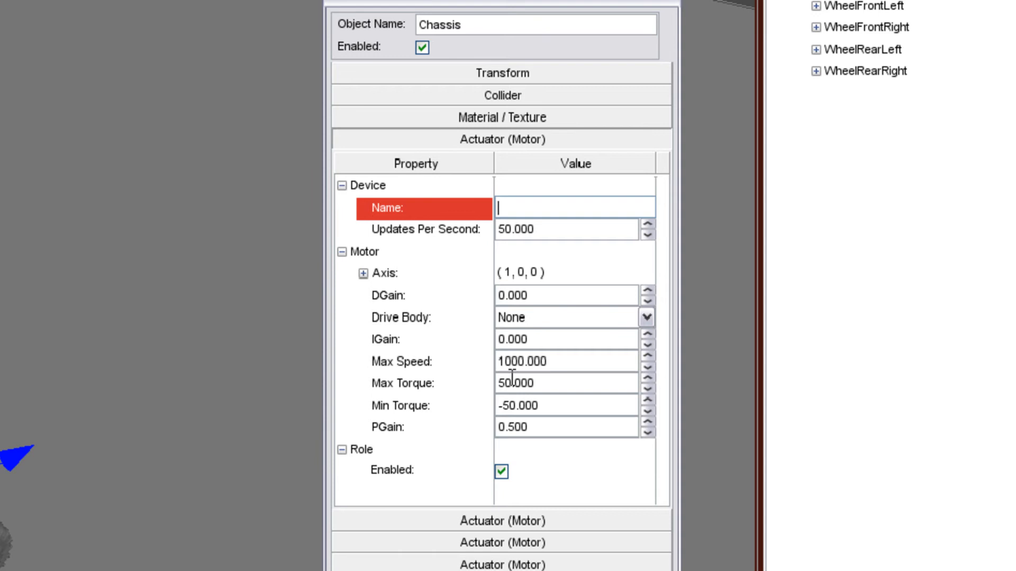
text(FLD)
click(541, 320)
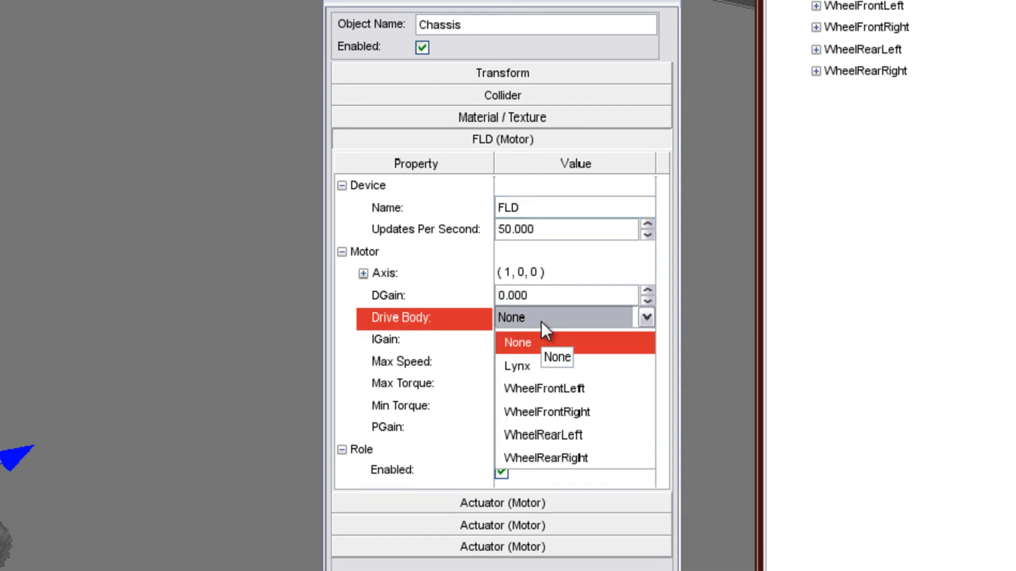
click(536, 391)
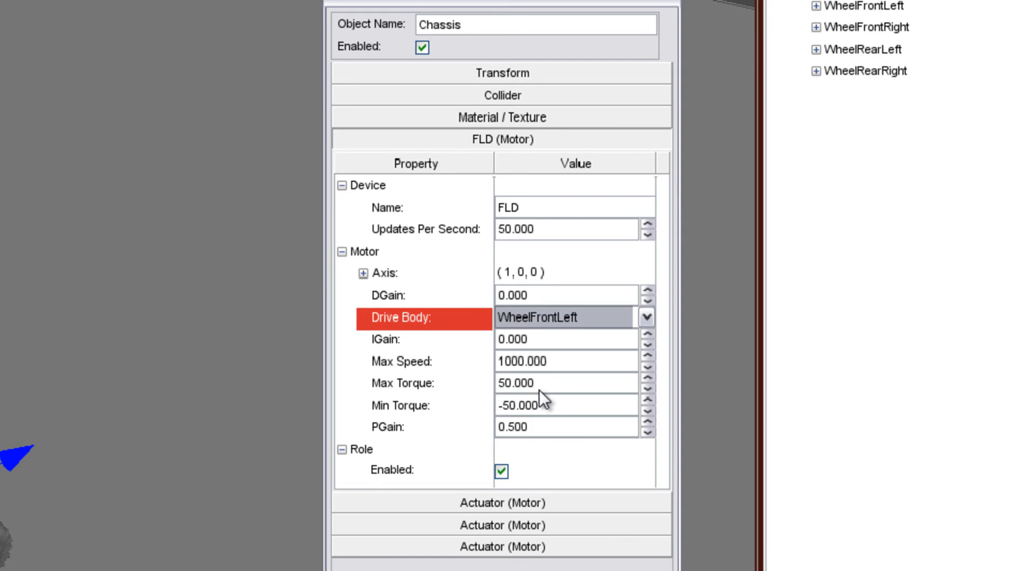
Step: Rename the chassis's second motor actuator to FRD and set its drive body to WheelFrontRight
click(497, 139)
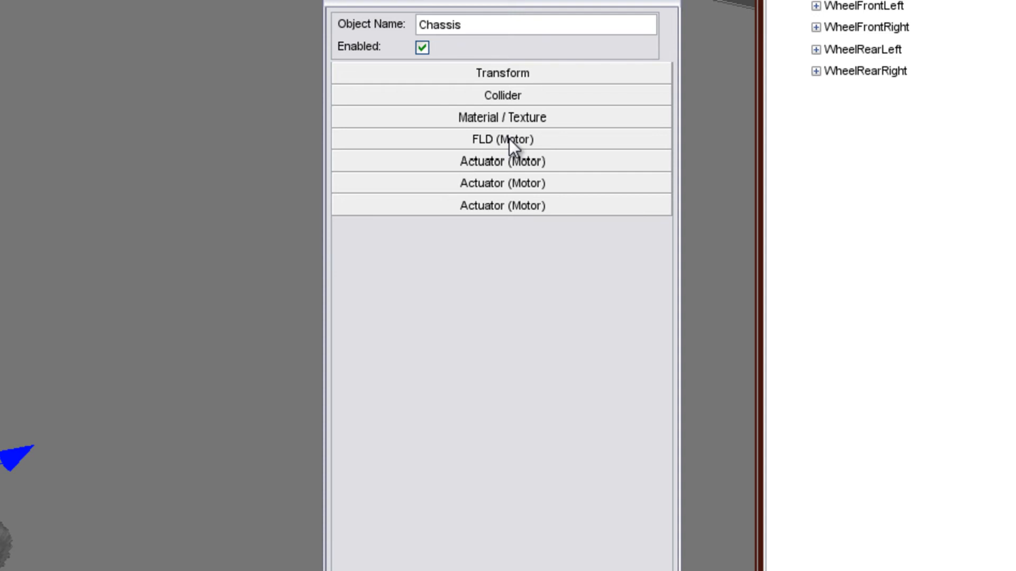
click(499, 164)
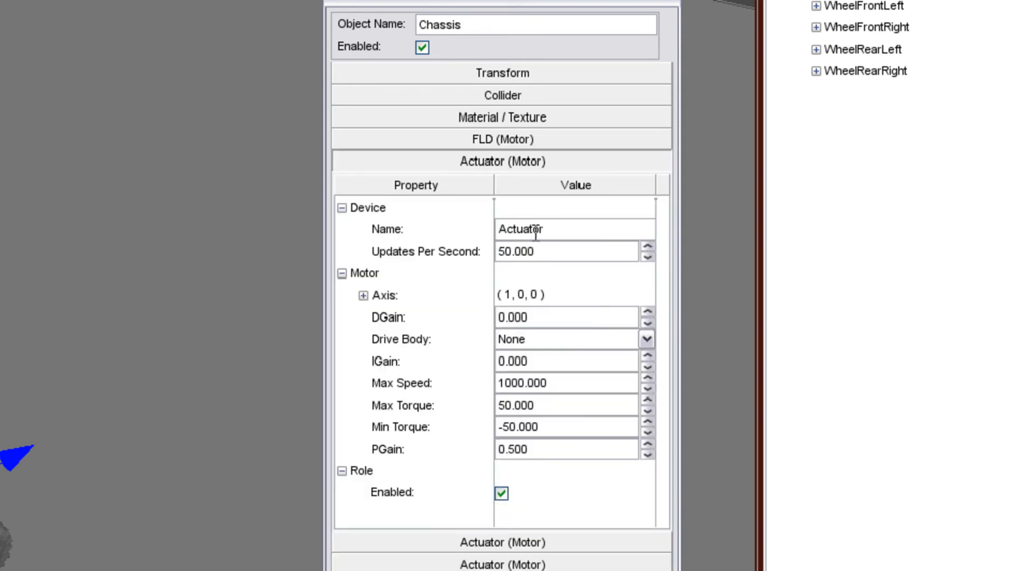
click(535, 236)
text(FR)
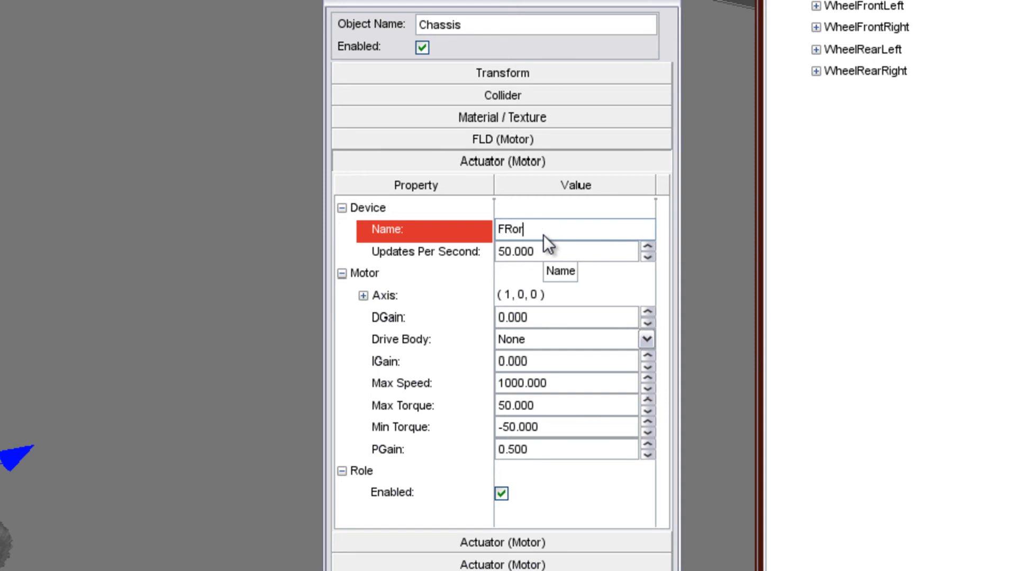
text(D)
click(551, 341)
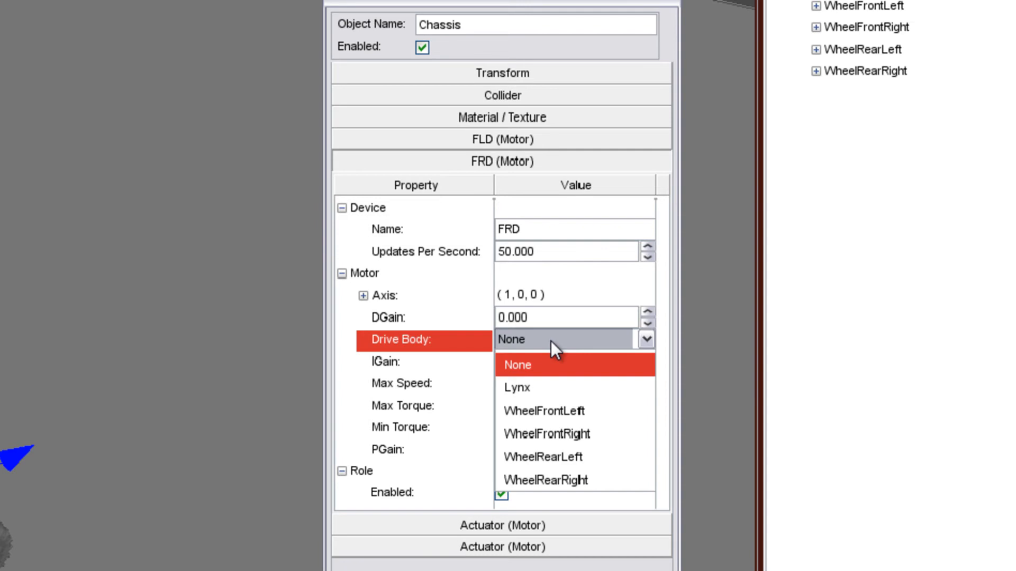
click(570, 433)
click(538, 166)
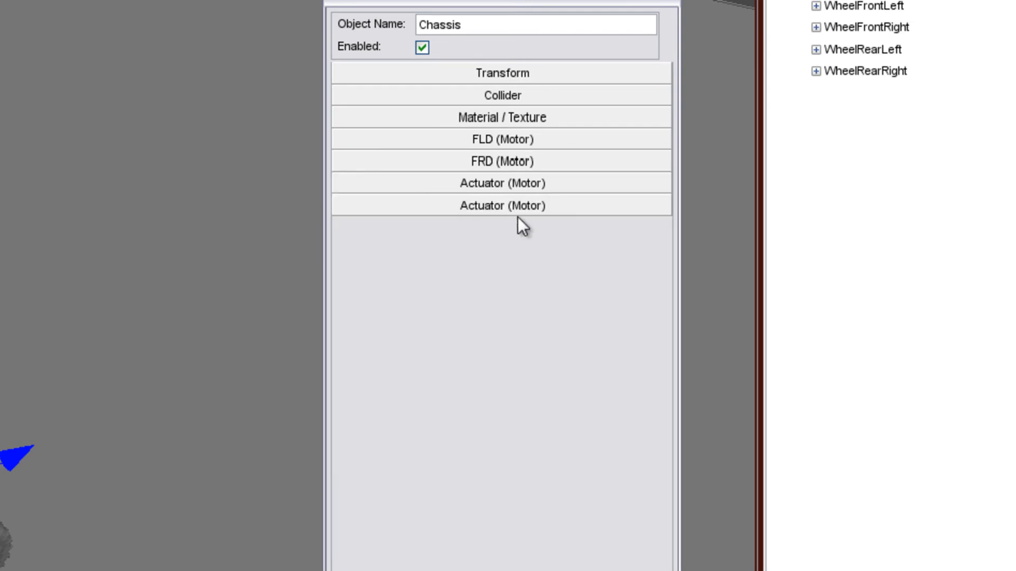
Step: Rename the chassis's third motor actuator to RLD and set its drive body to WheelRearLeft
click(511, 188)
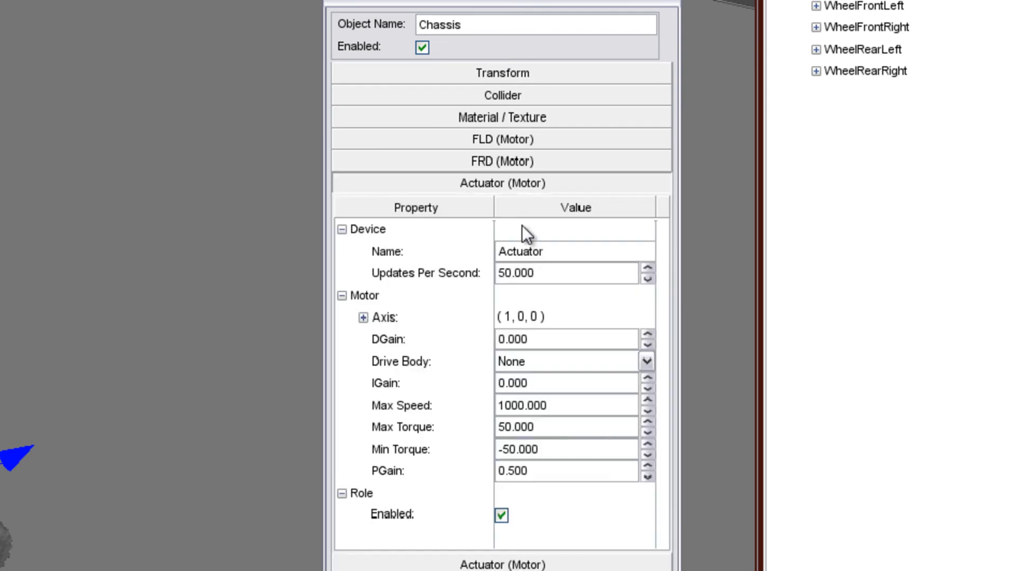
click(550, 256)
key(BackSpace)
text(RLD)
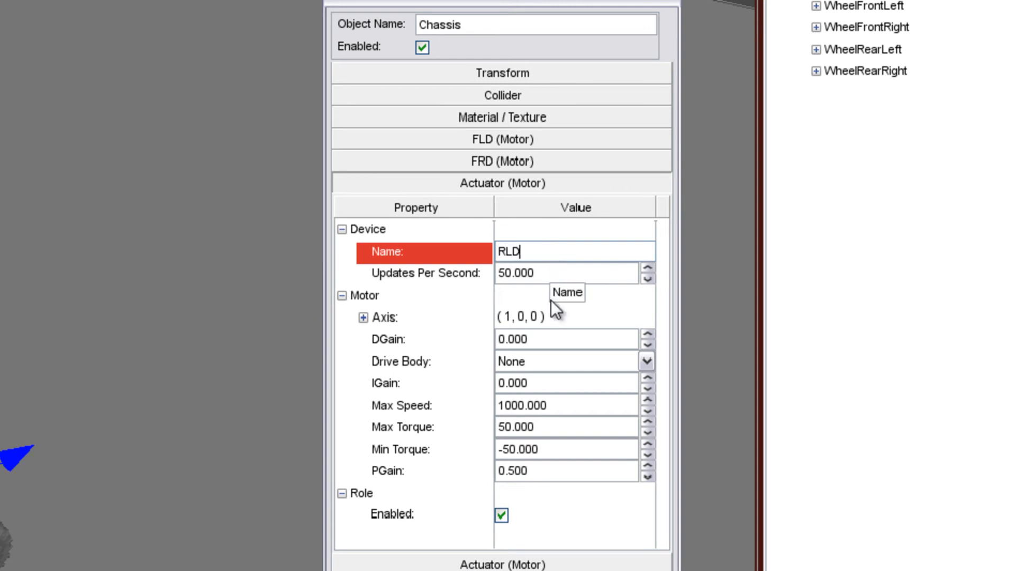
click(560, 359)
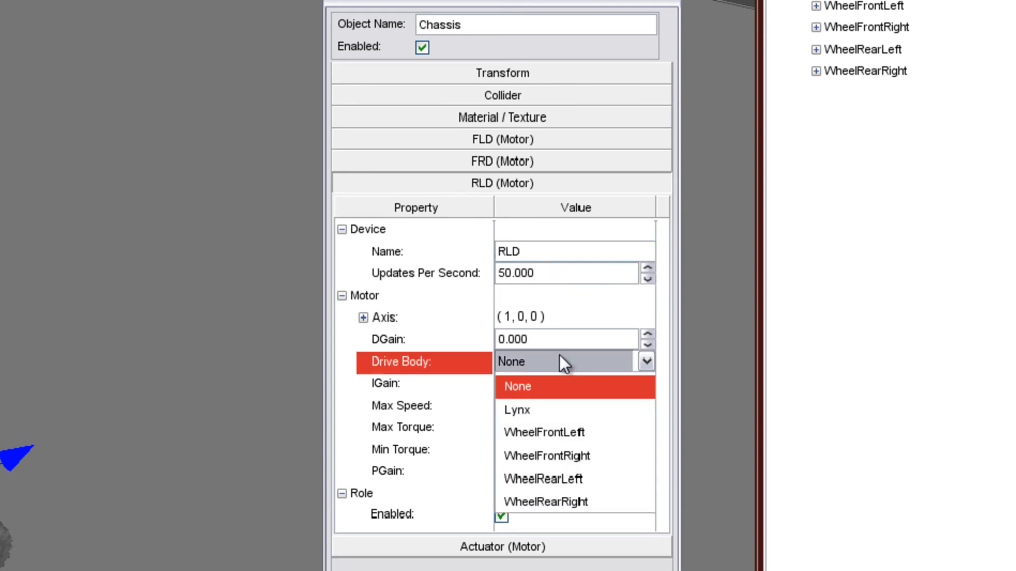
click(564, 478)
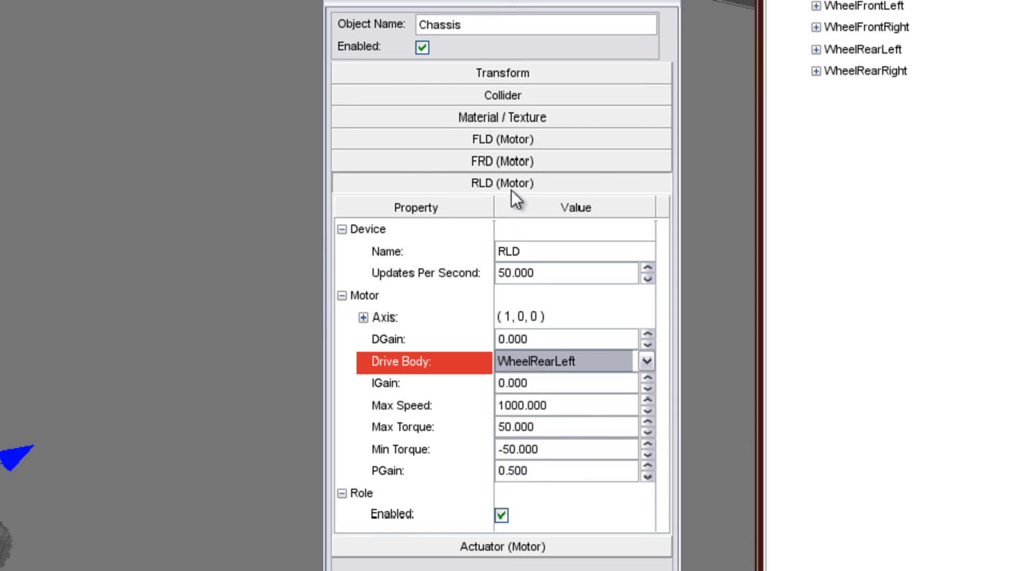
click(511, 189)
Step: Rename the chassis's fourth motor actuator to RRD and set its drive body to WheelRearRight
click(516, 215)
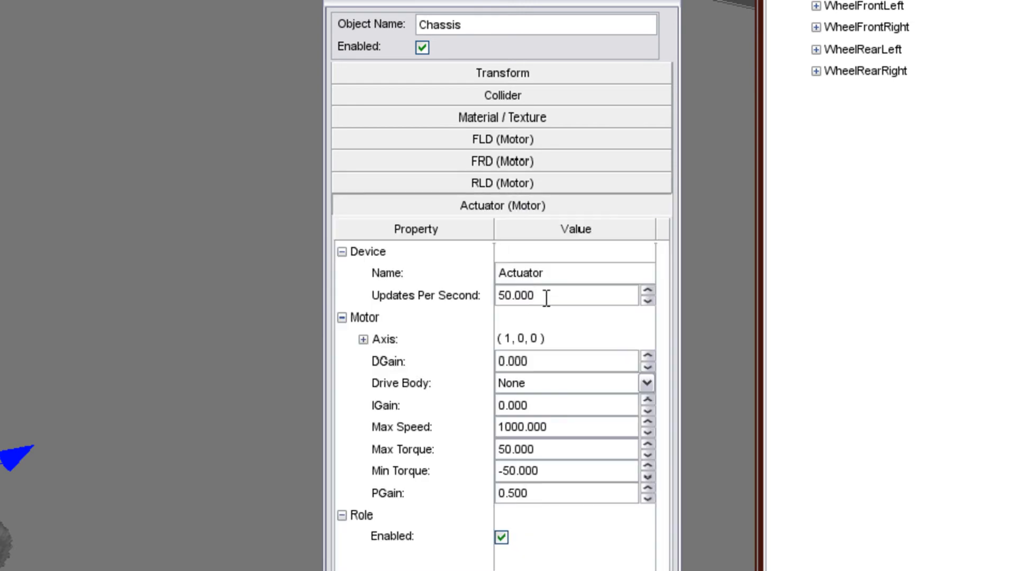
click(558, 272)
key(BackSpace)
text(RRD)
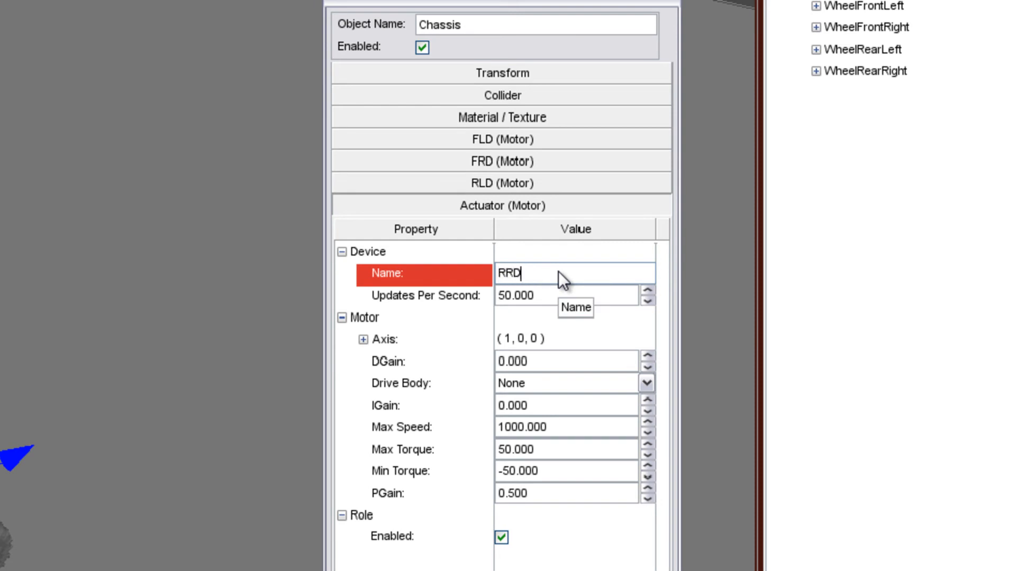
click(536, 381)
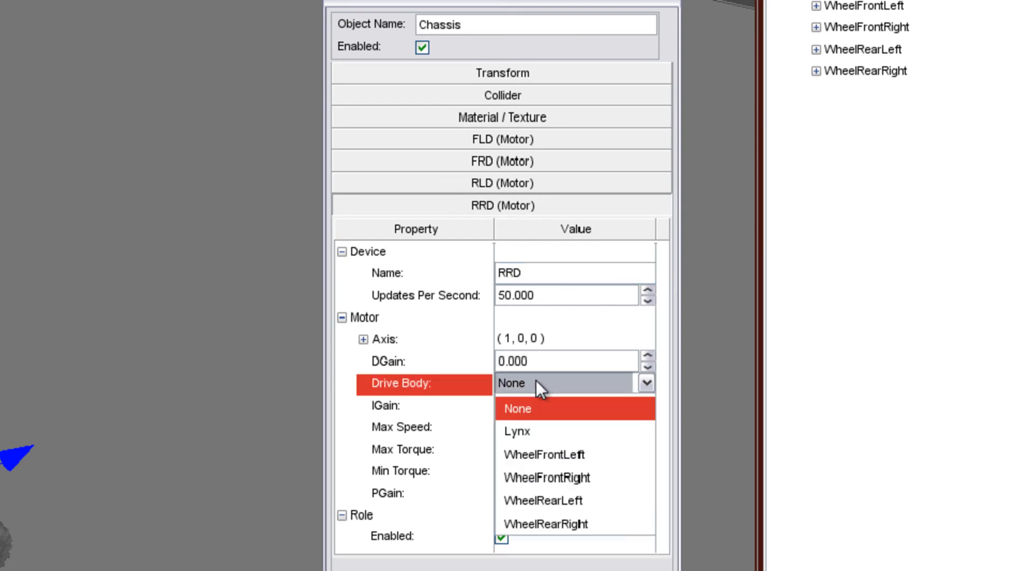
click(554, 520)
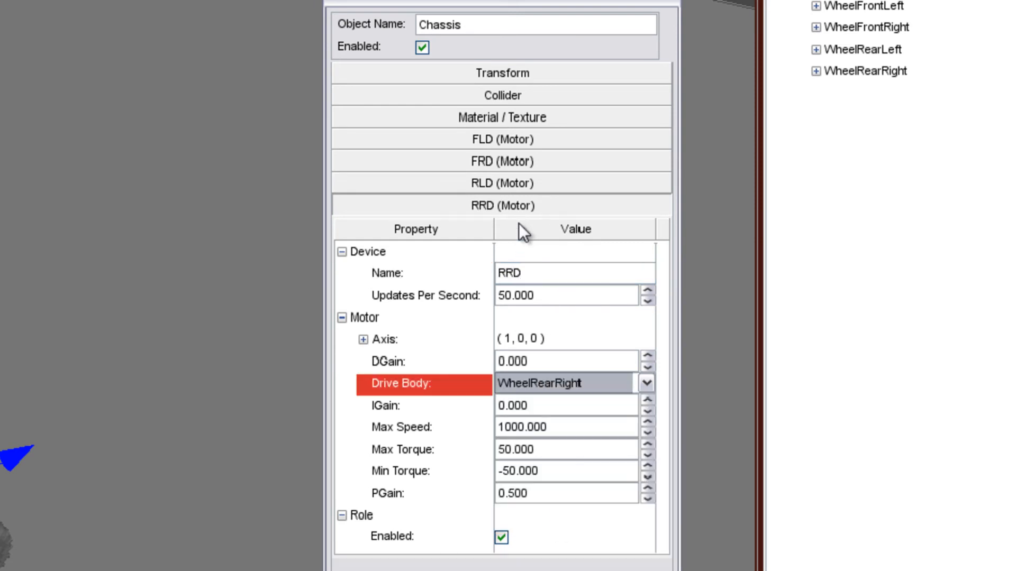
click(521, 205)
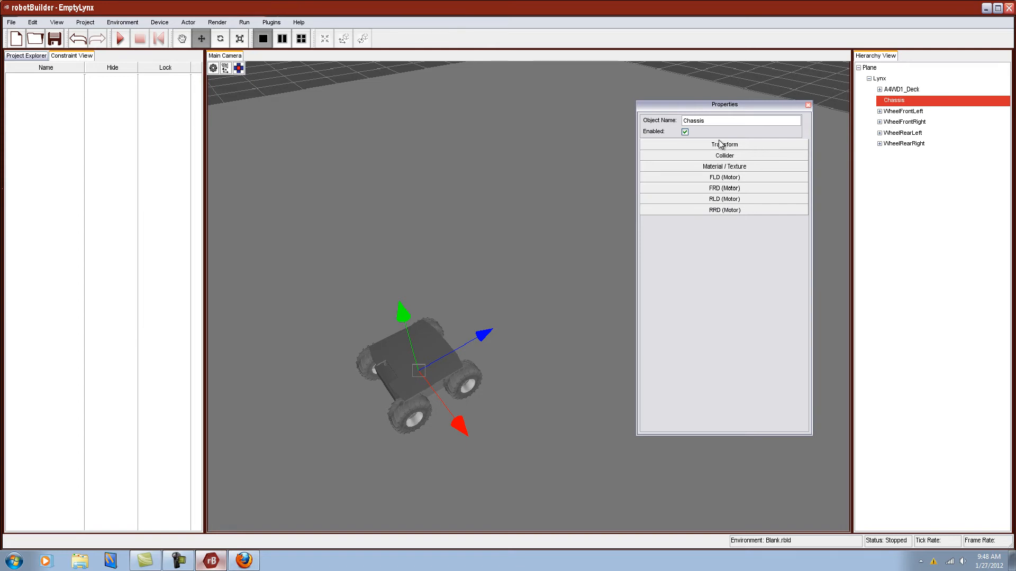
Step: Undock the Constraint View, look through the available views, and dock it again alongside the Project Explorer
right_click(62, 58)
click(106, 78)
drag(98, 57, 438, 154)
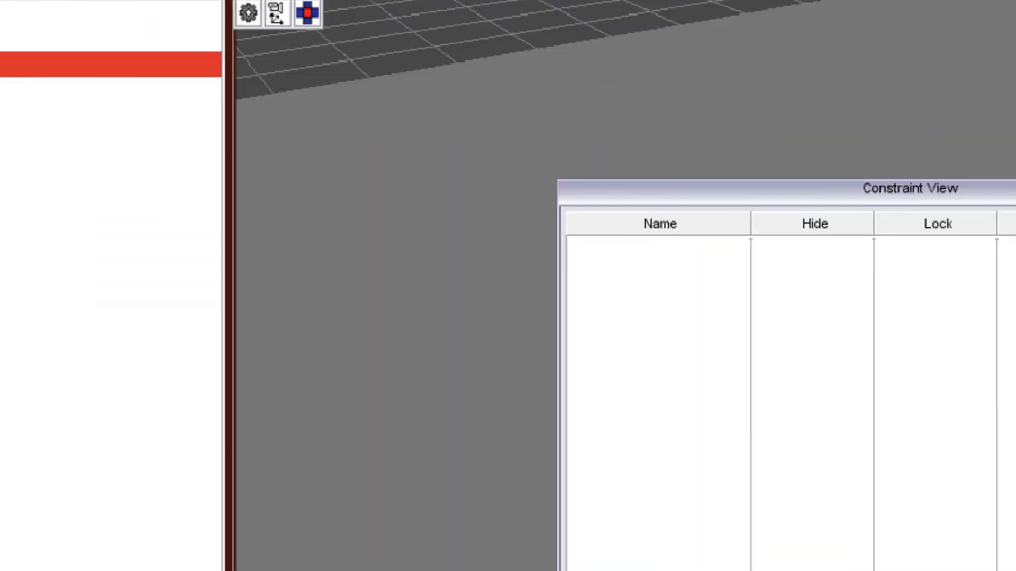
click(167, 50)
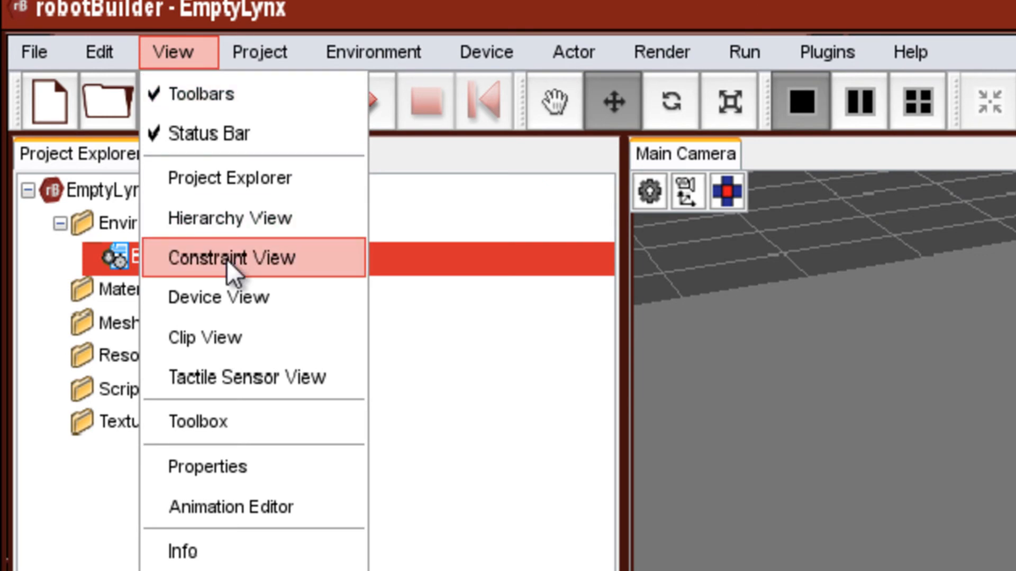
click(183, 48)
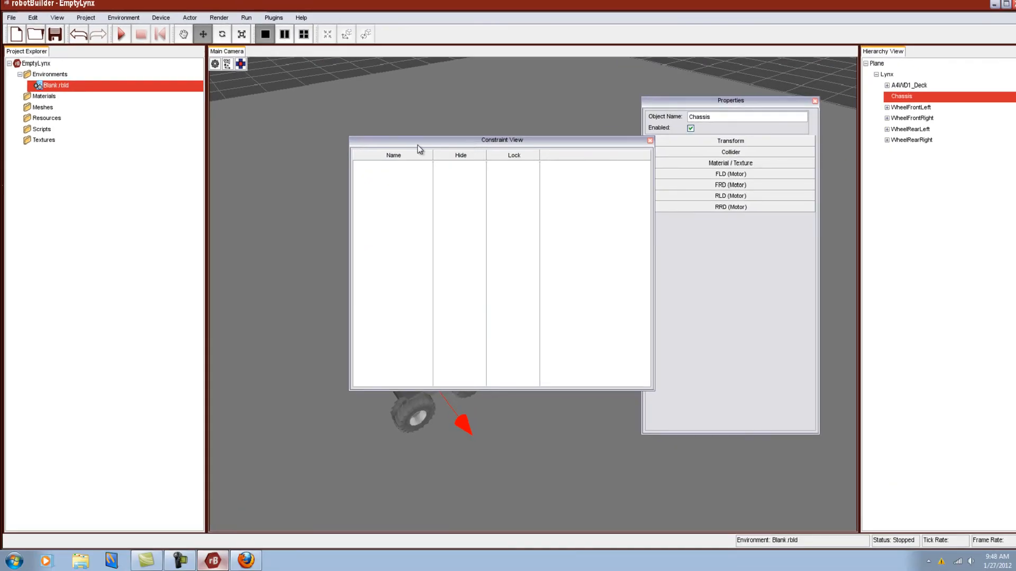
drag(418, 145, 109, 289)
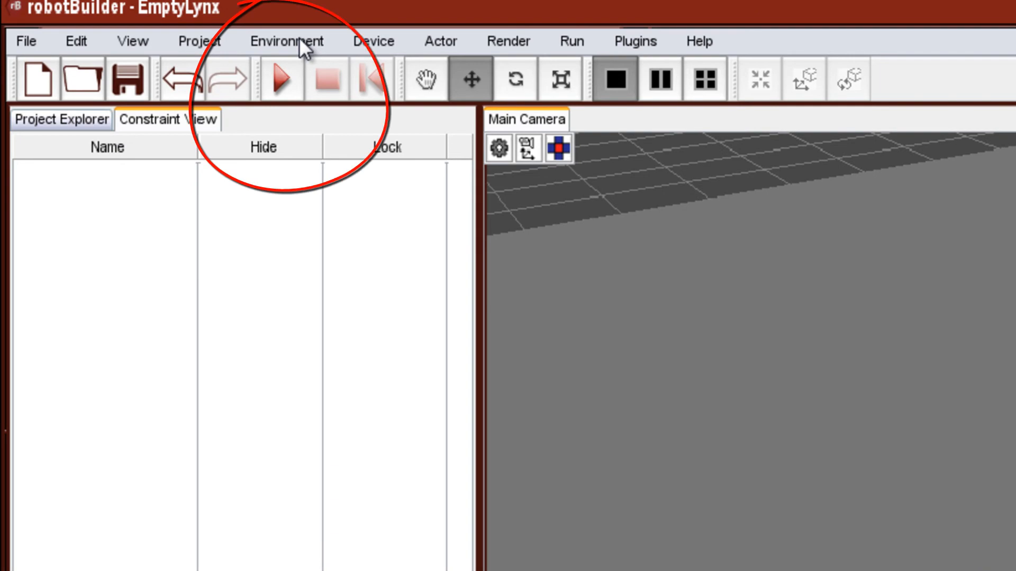
Step: Check the environment's options for adding a constraint and open the robotBuilder documentation in the browser
click(300, 38)
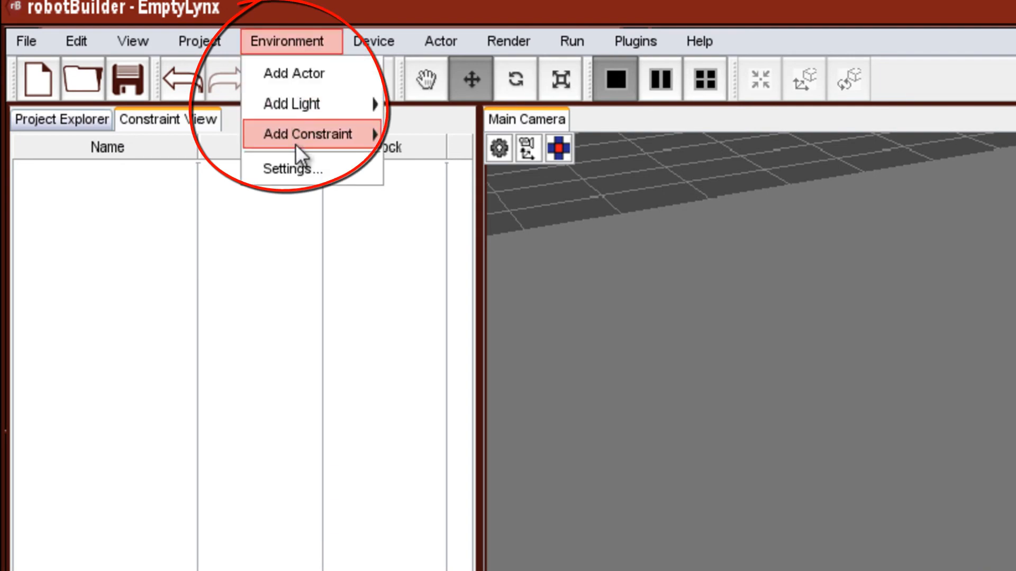
mouse_move(295, 144)
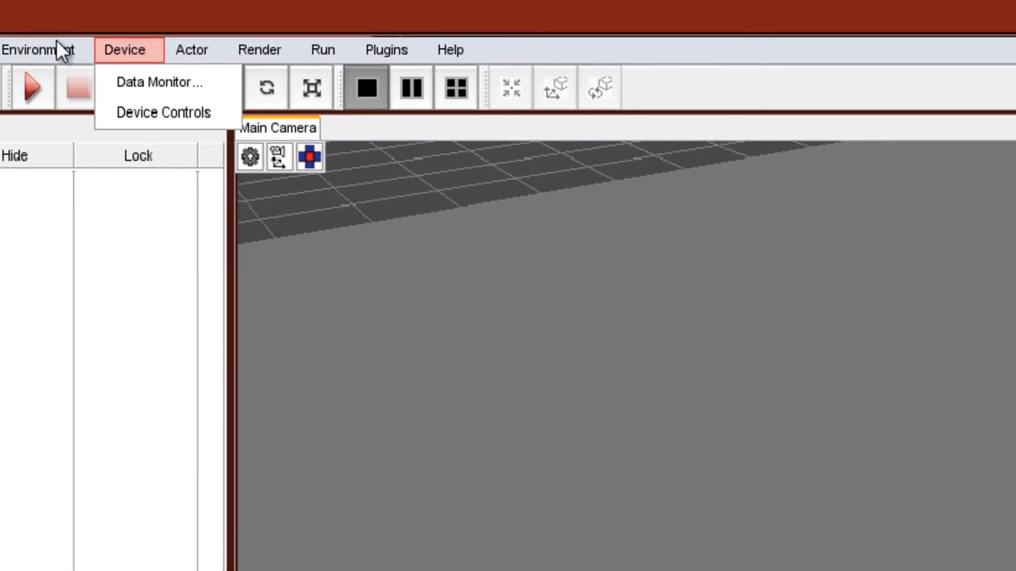
click(448, 46)
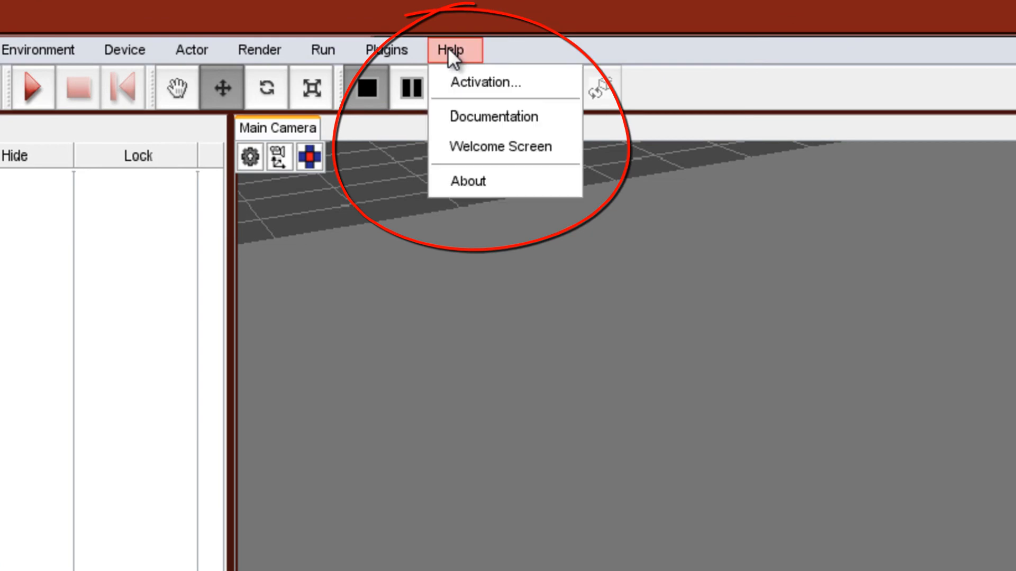
click(495, 117)
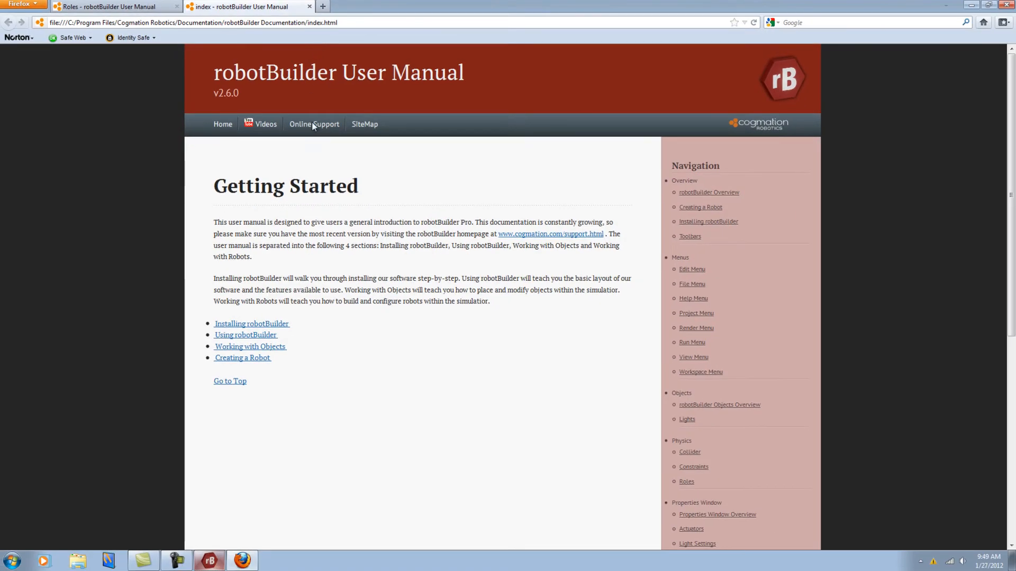
Step: Find the Constraints page through the manual's site map and read its descriptions of the constraint types and properties
click(362, 125)
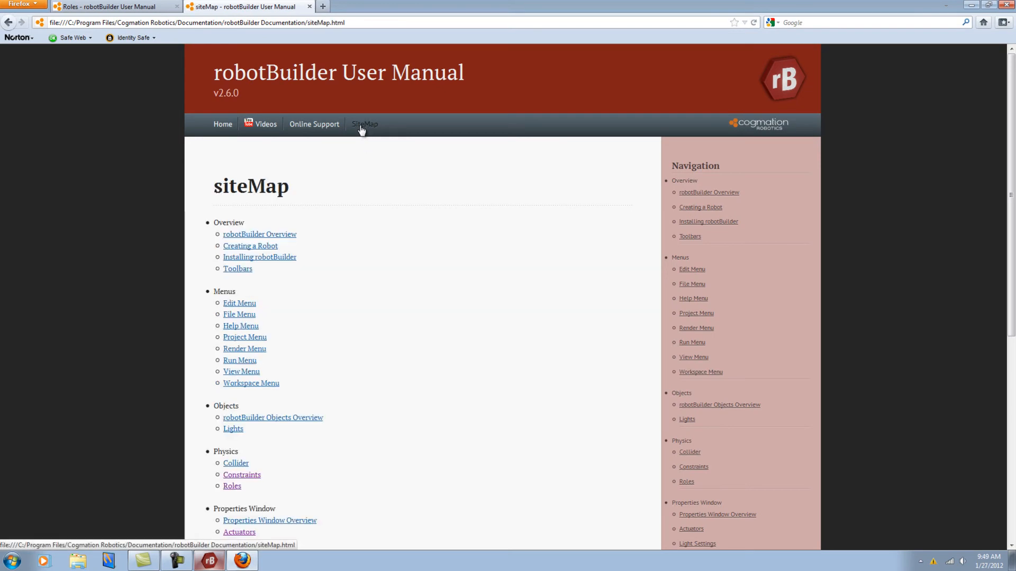
scroll(357, 182, down, 4)
click(251, 354)
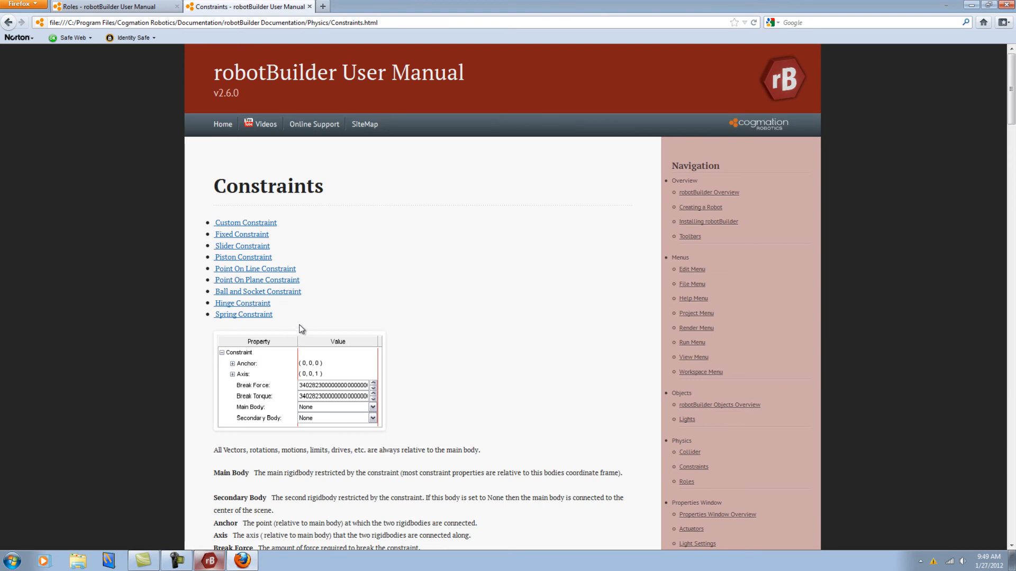
scroll(303, 328, down, 3)
scroll(303, 328, down, 20)
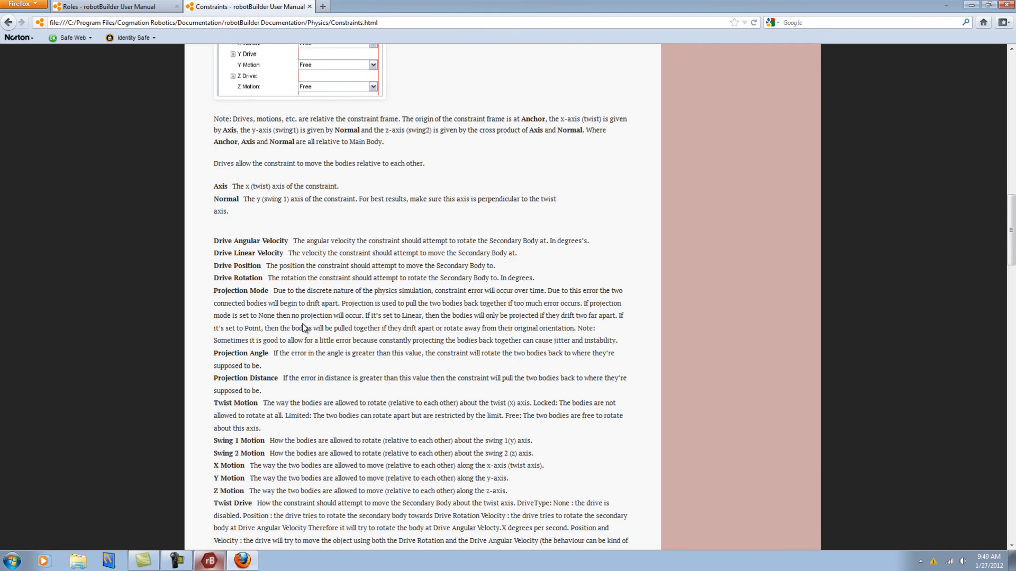
scroll(303, 328, down, 10)
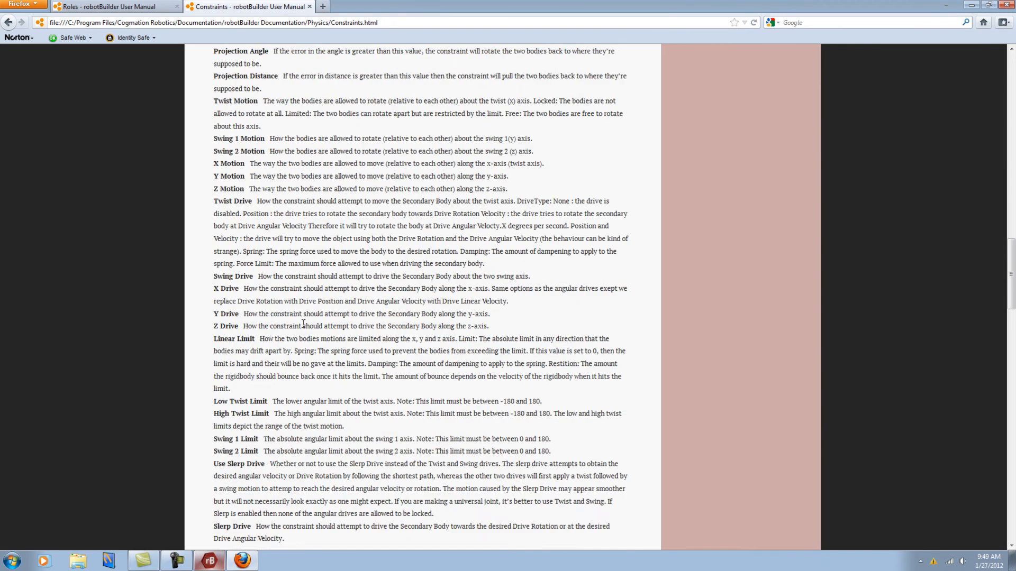
scroll(302, 328, down, 7)
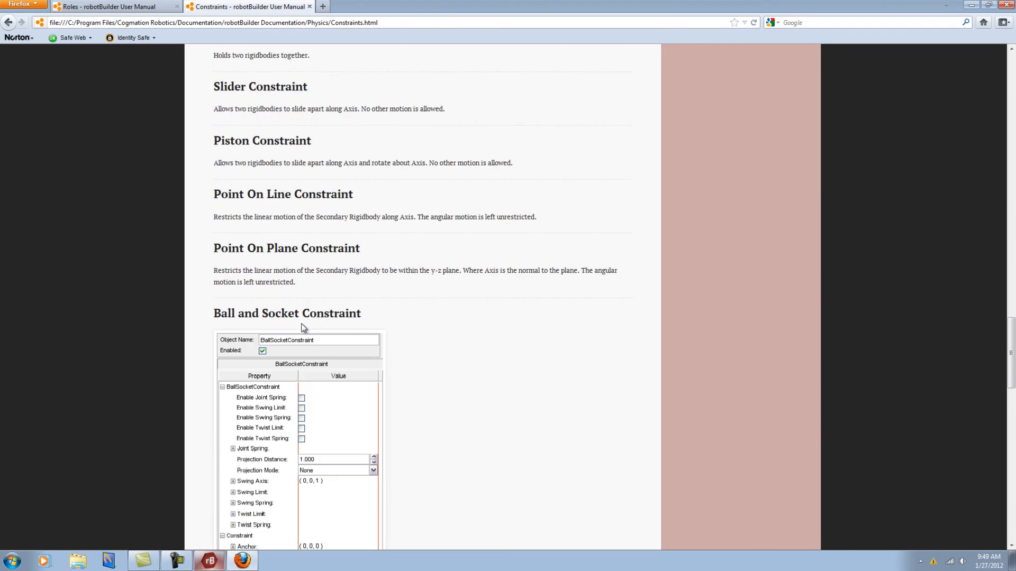
scroll(303, 328, up, 18)
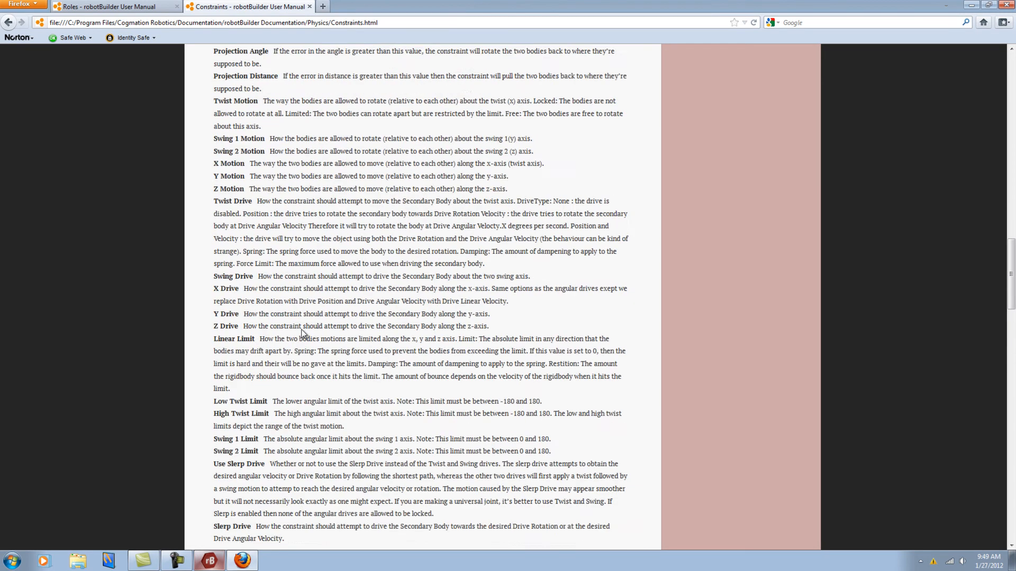
scroll(303, 333, up, 20)
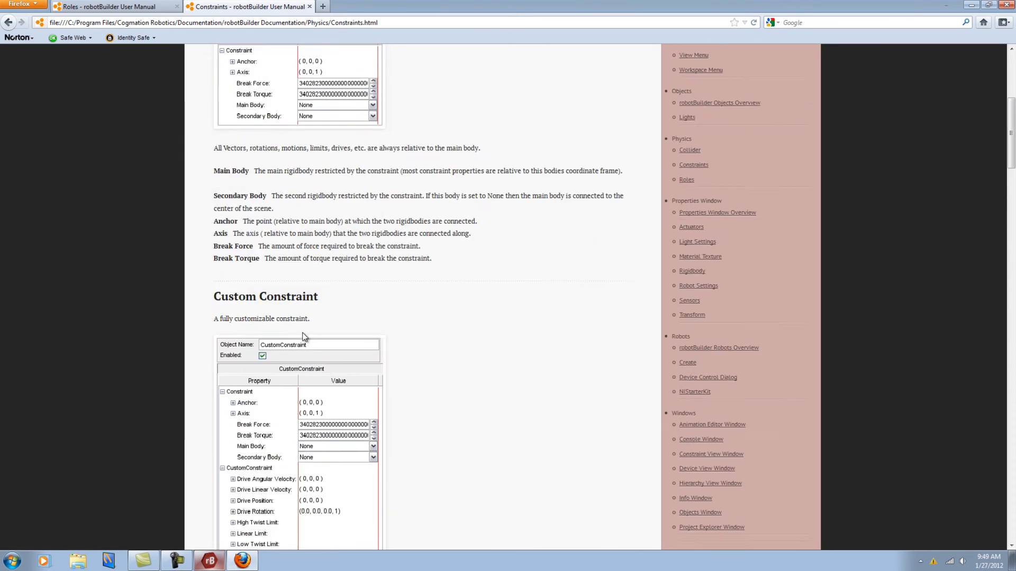
Step: Review the Roles page from the manual's site map, and close both browser tabs to return to robotBuilder
click(367, 126)
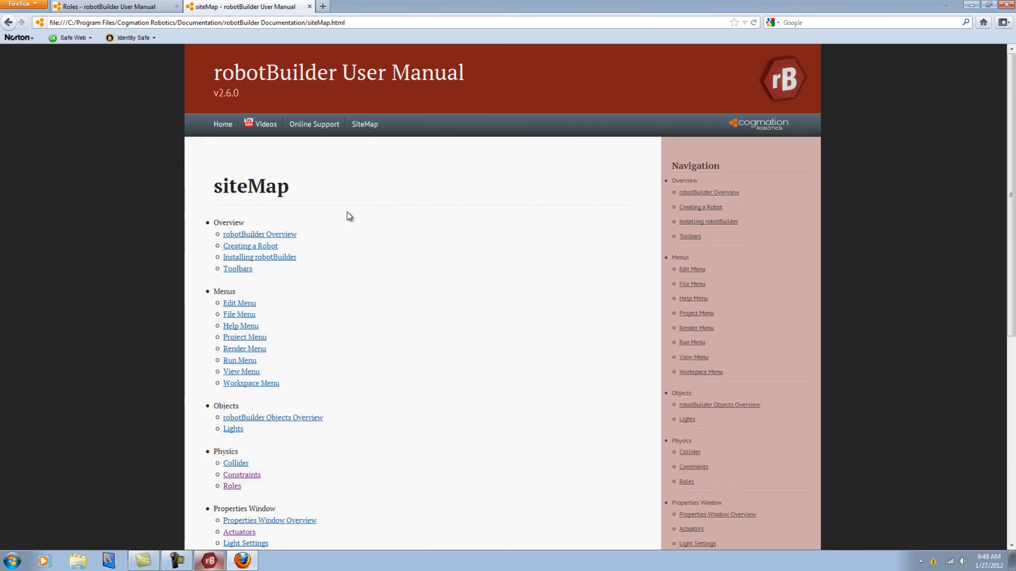
click(233, 487)
scroll(359, 339, down, 5)
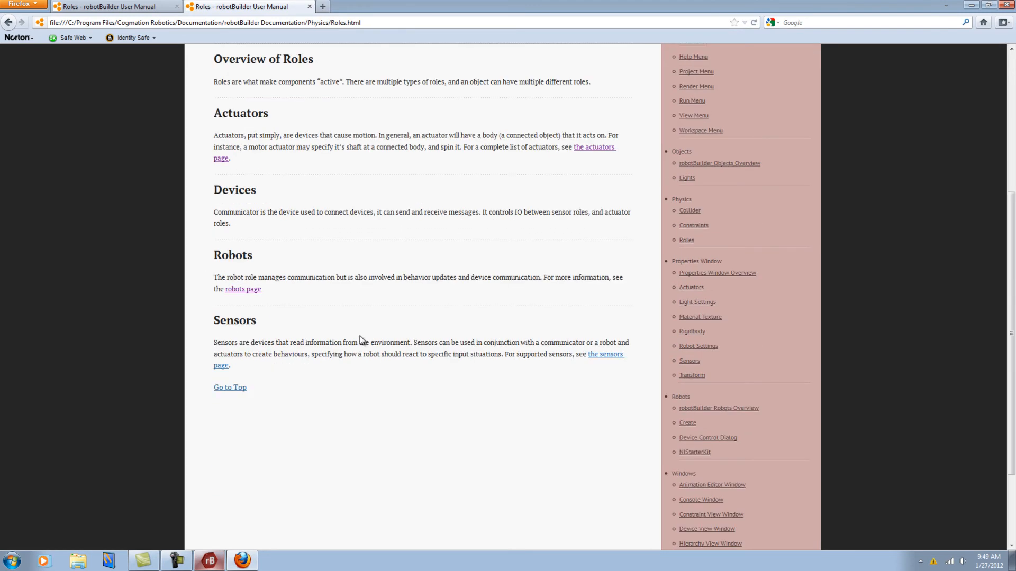
click(1008, 6)
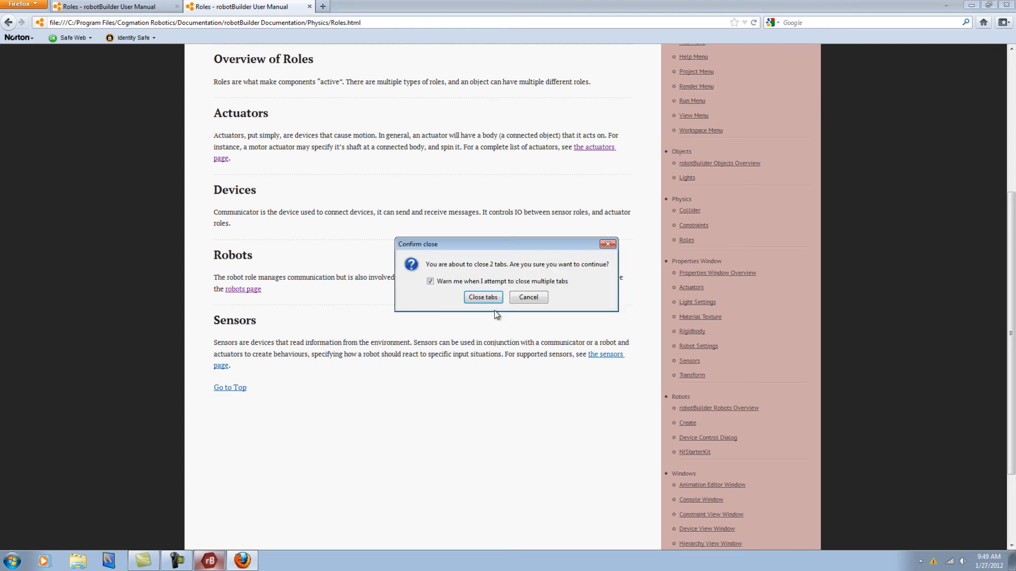
click(493, 299)
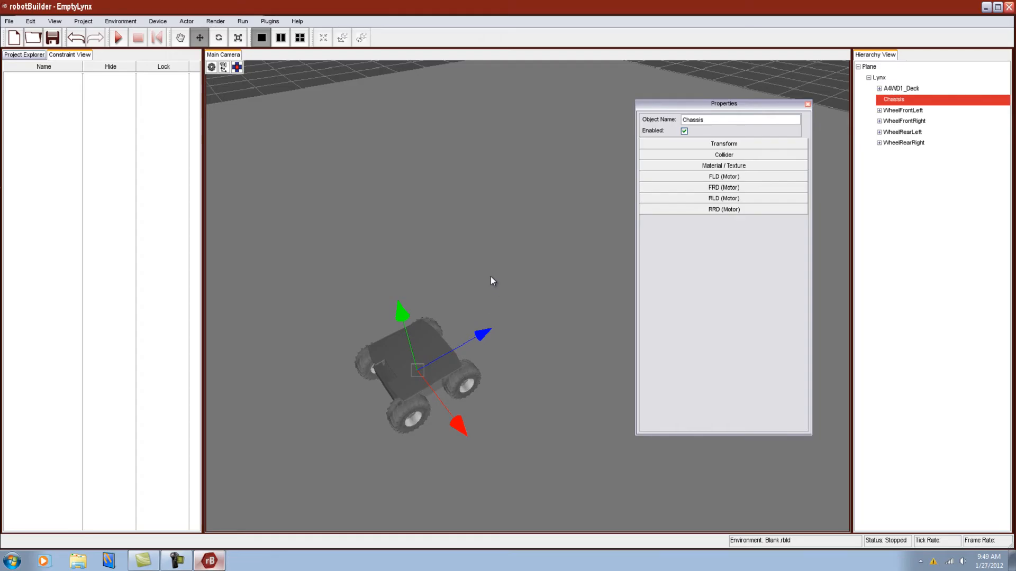
Step: Add four CustomConstraint objects to the environment, one for each of the robot's wheels
click(120, 21)
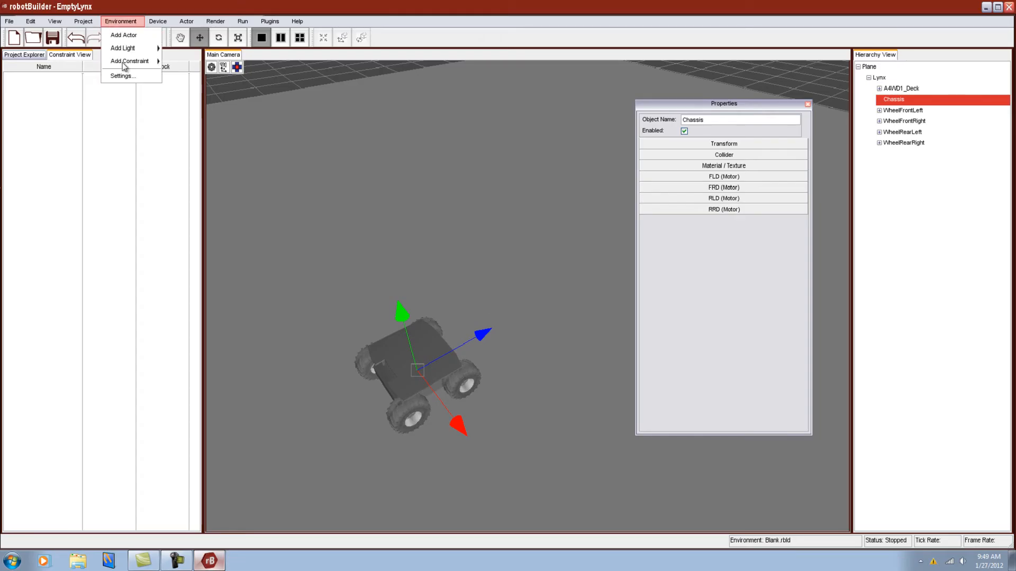
mouse_move(125, 67)
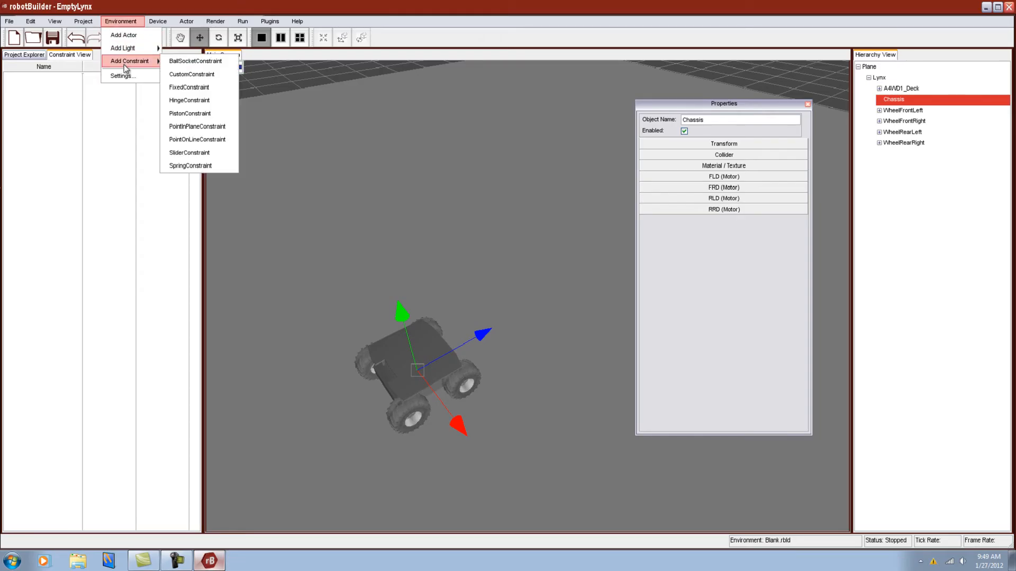
click(184, 75)
click(114, 22)
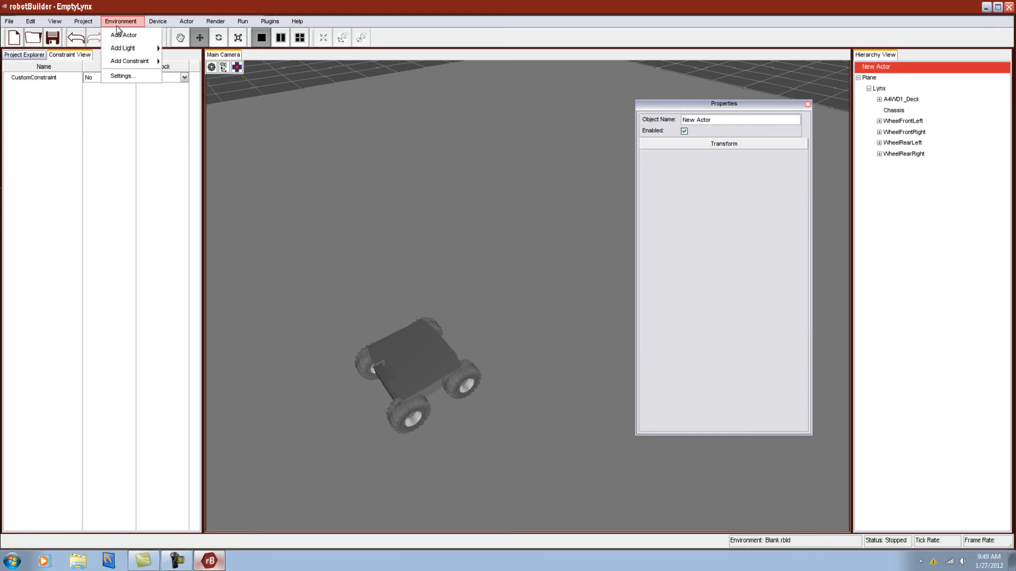
mouse_move(142, 64)
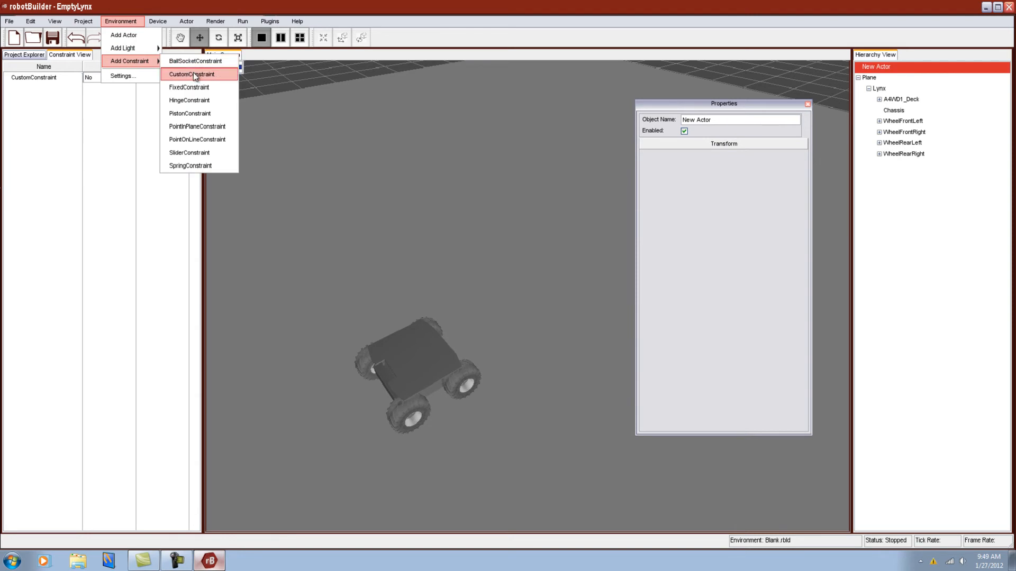
click(195, 74)
click(127, 22)
mouse_move(144, 61)
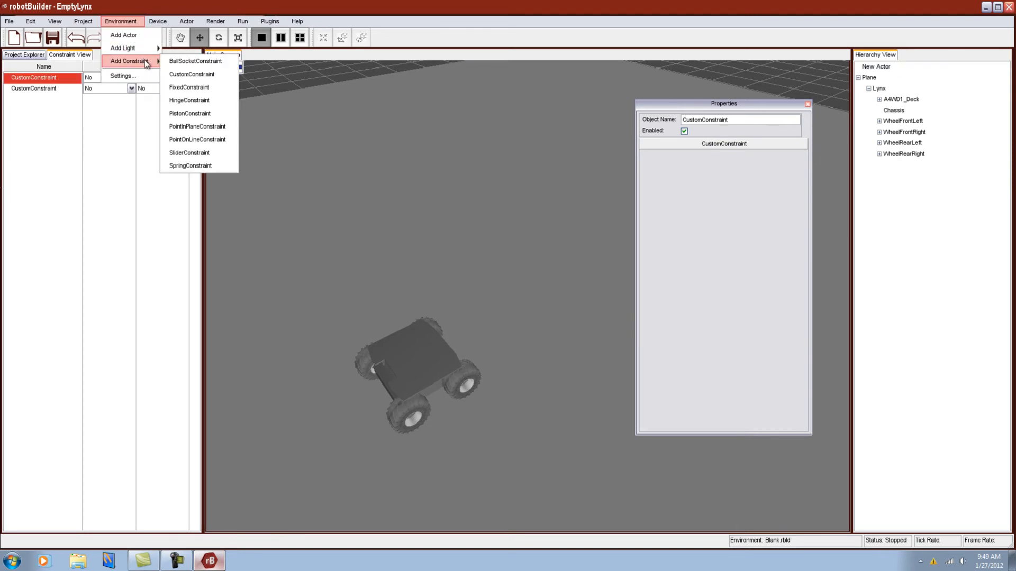
click(186, 74)
click(120, 21)
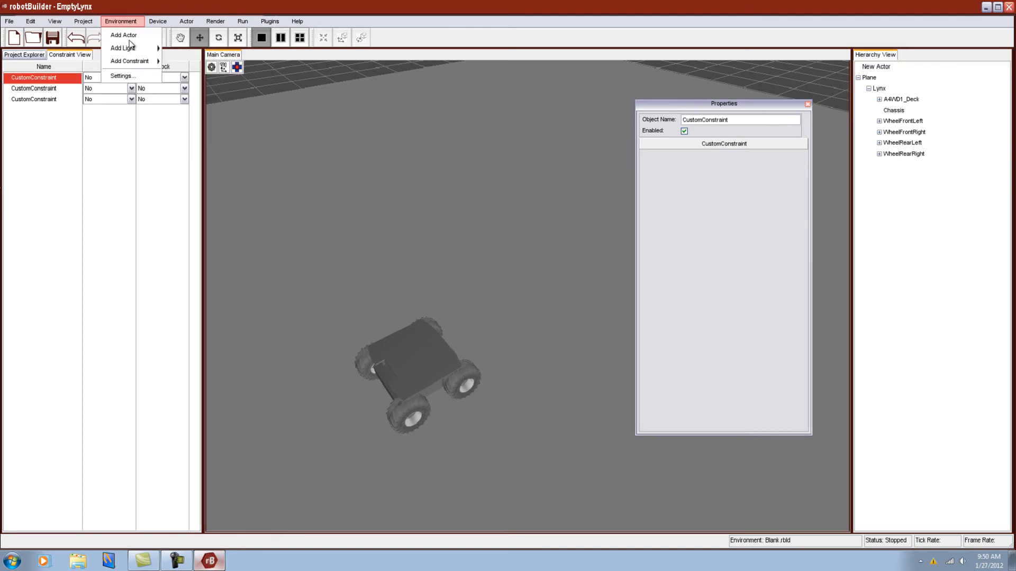
click(190, 74)
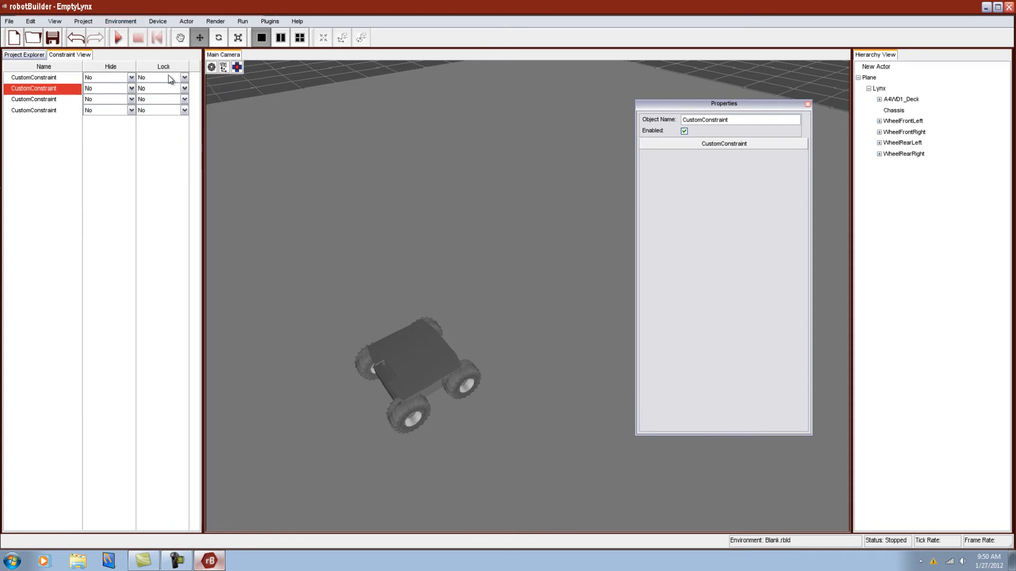
Step: Undock the Constraint View and place it as a floating window over the main camera view
right_click(79, 59)
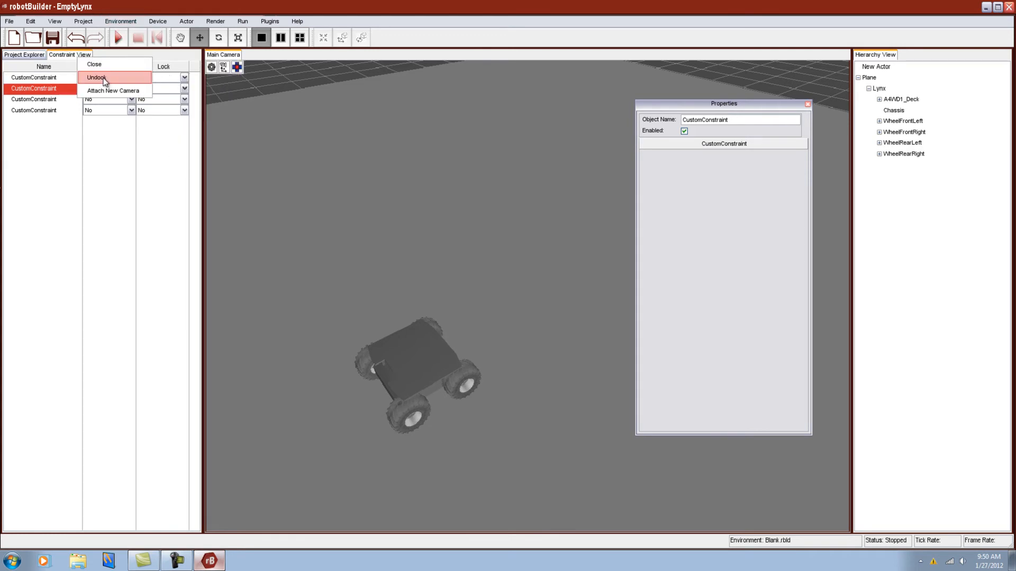
click(104, 72)
drag(204, 272, 395, 170)
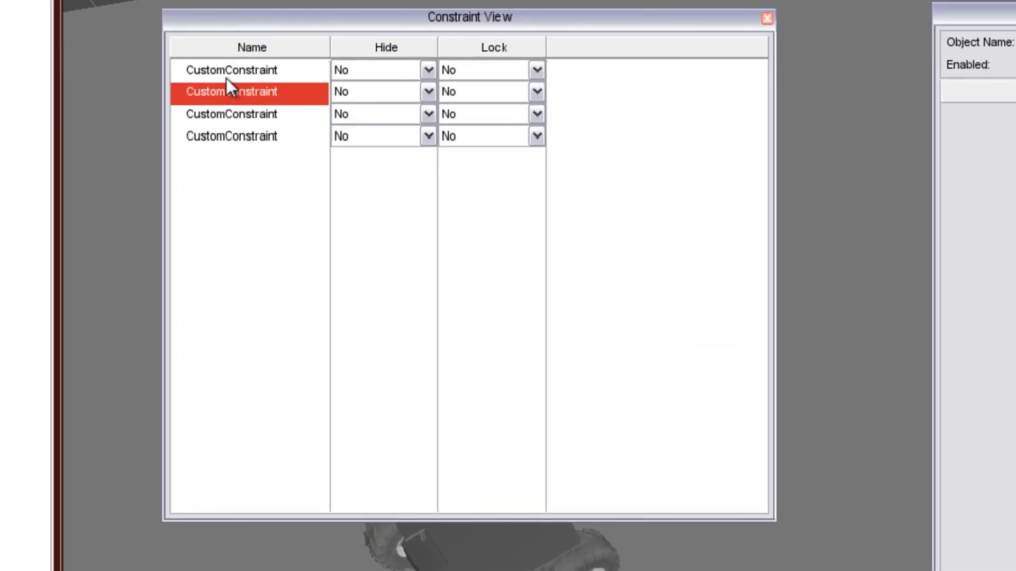
Step: Rename the first custom constraint in the list as "Front Left Constraint" and expand its CustomConstraint properties
click(225, 74)
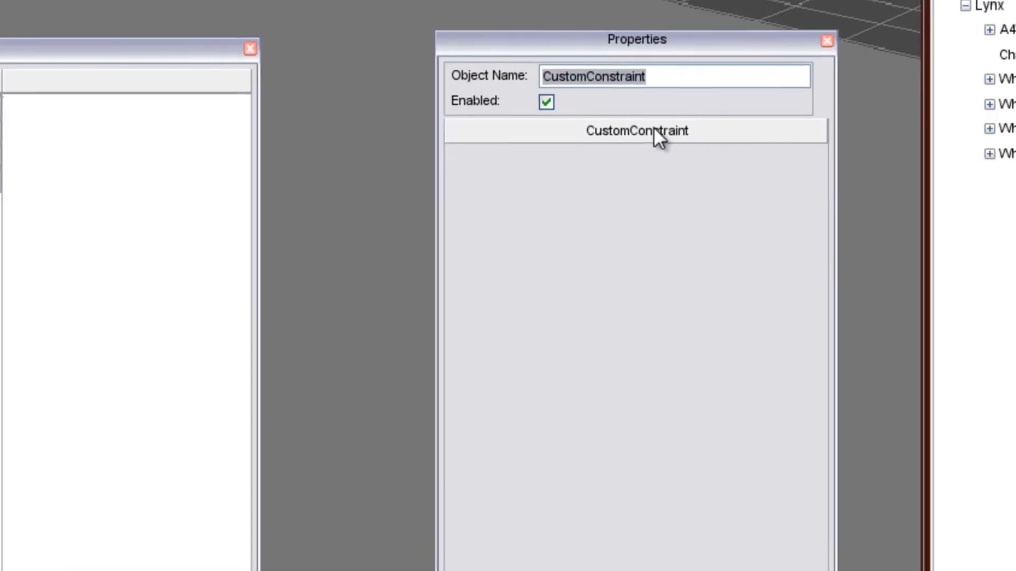
key(BackSpace)
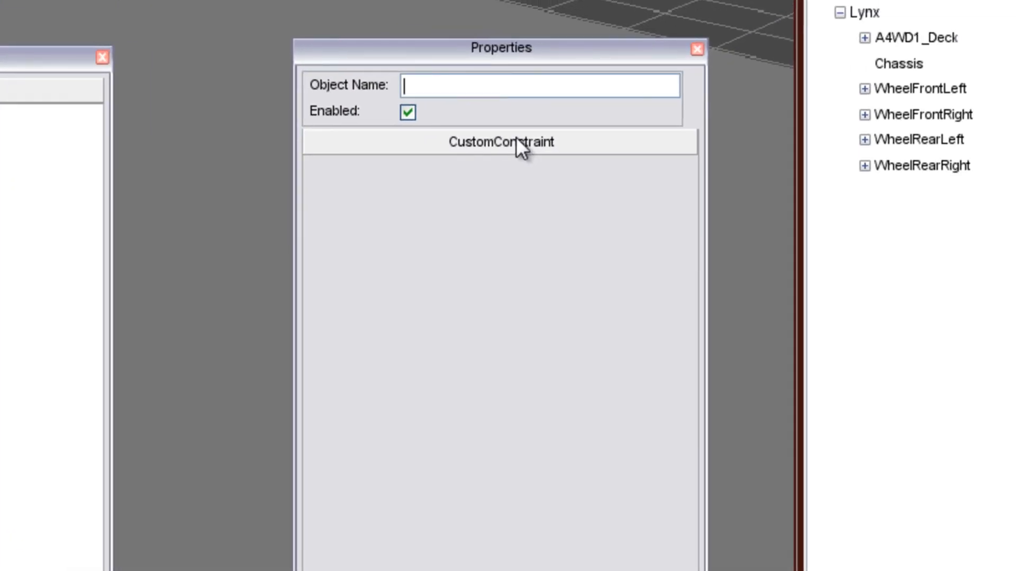
text(Front Left Constraint)
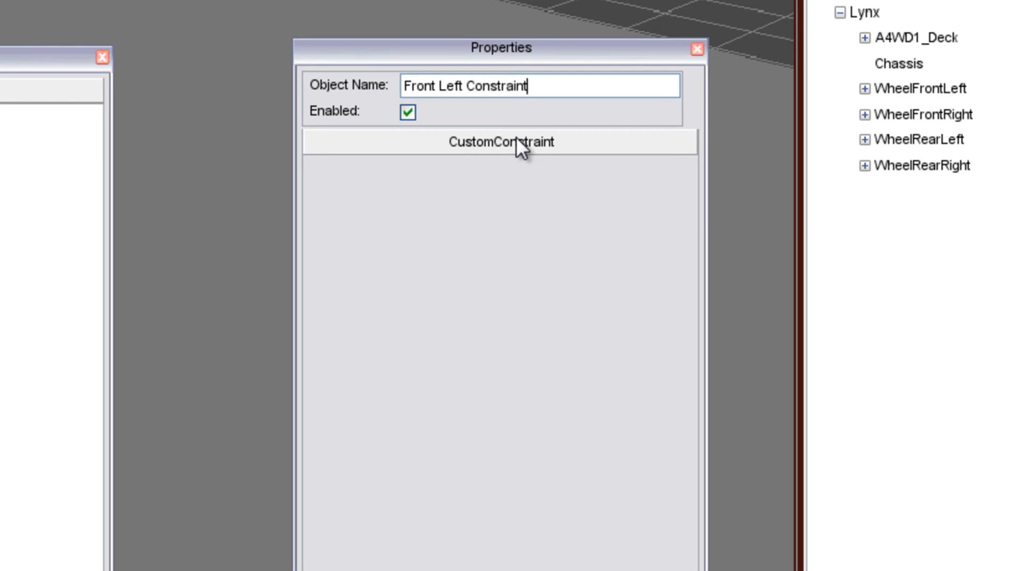
key(Return)
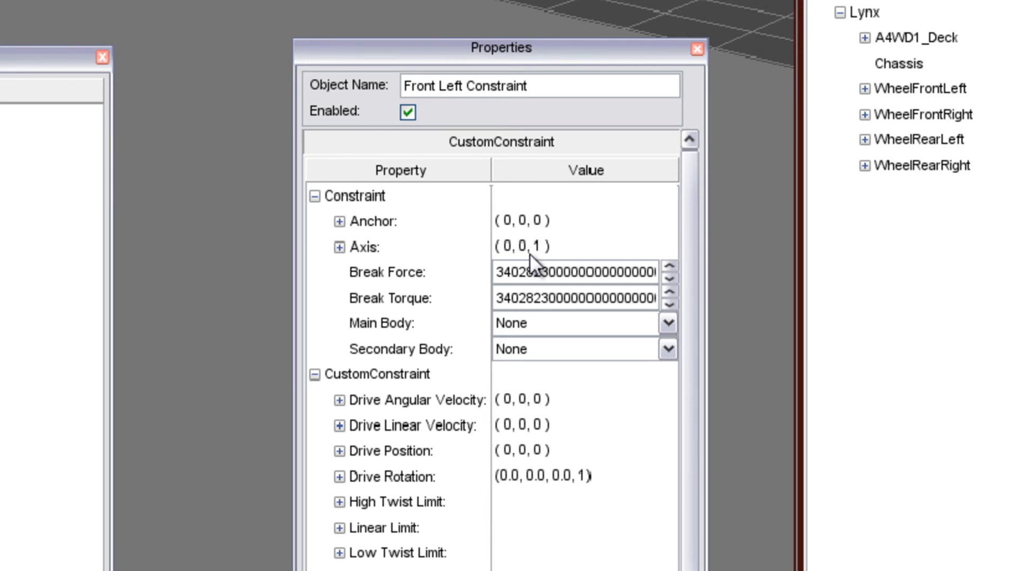
Step: Set the Front Left Constraint's axis X to 1 and Z to 0, and look at its break force and break torque
click(351, 256)
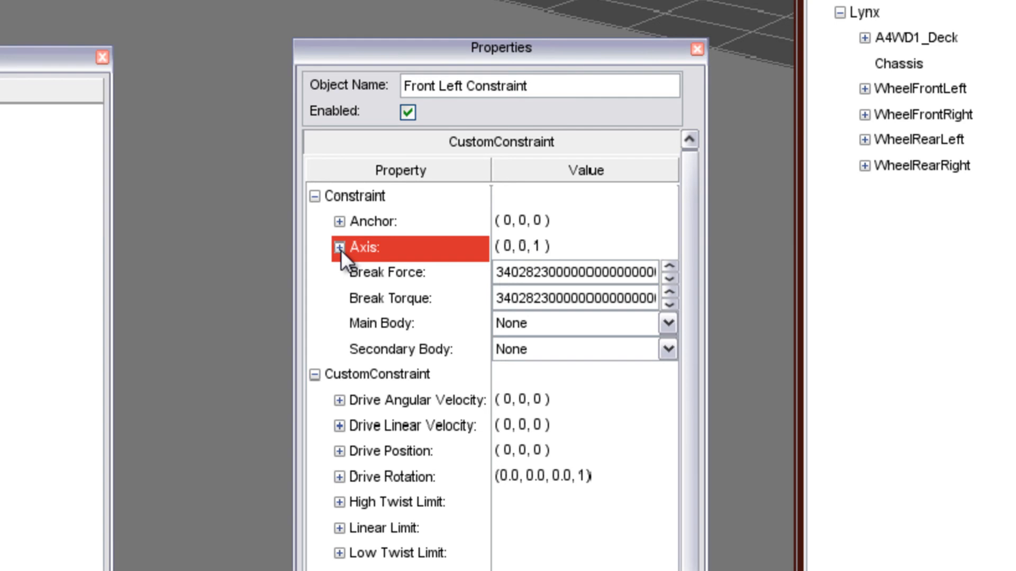
click(340, 247)
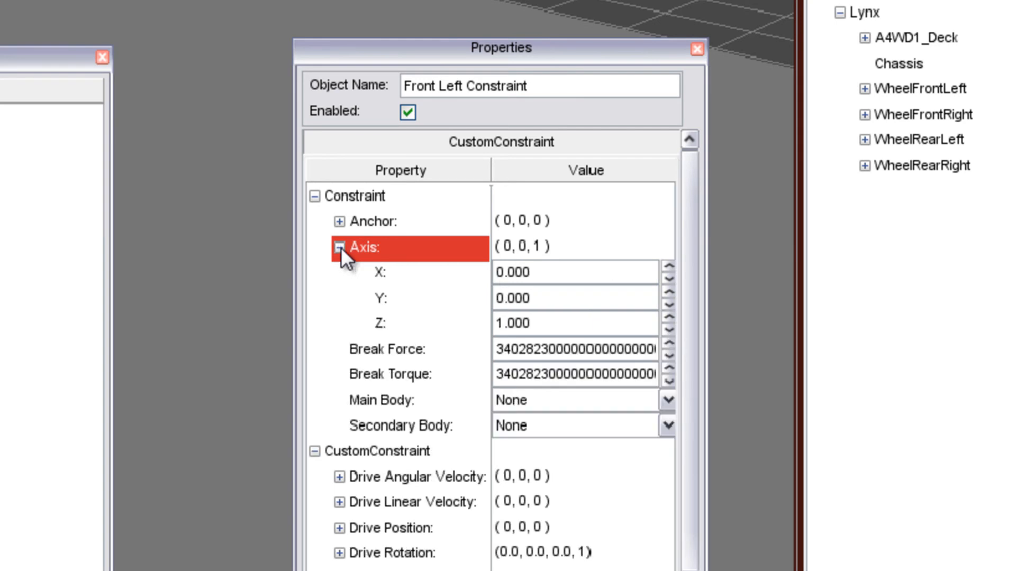
click(539, 272)
text(1)
click(551, 322)
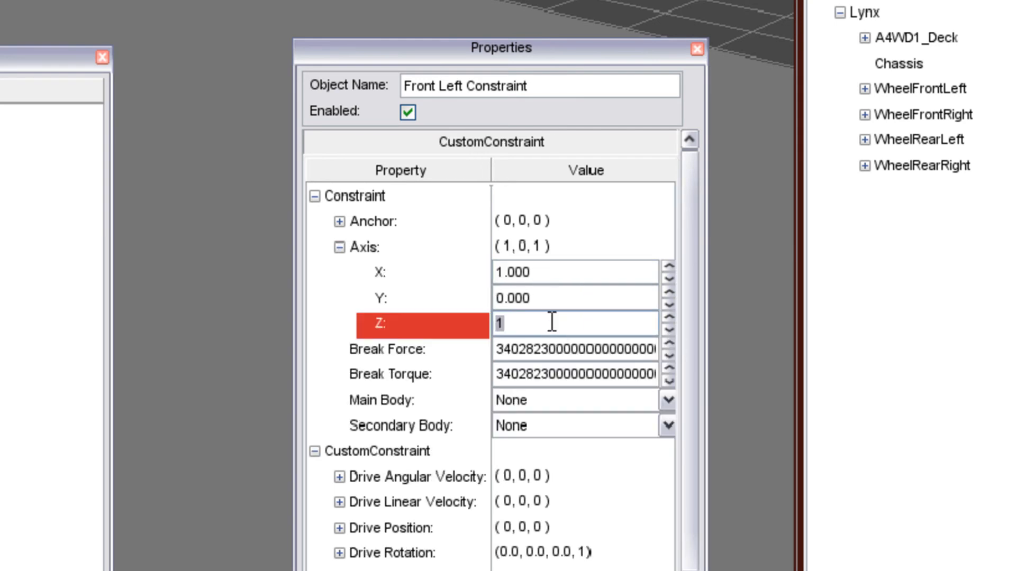
text(0)
click(538, 361)
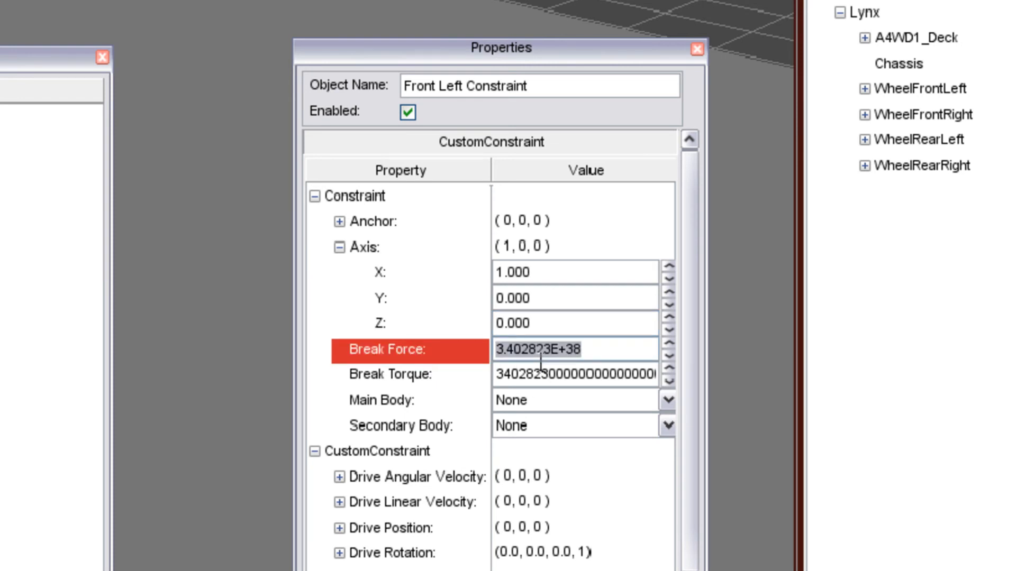
click(515, 373)
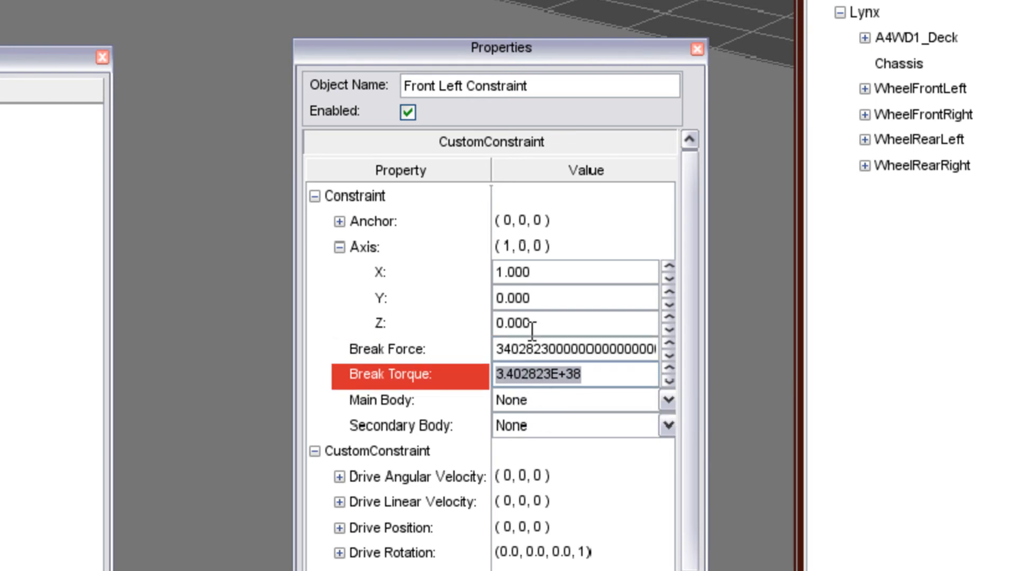
Step: Assign WheelFrontLeft as the Front Left Constraint's main body and Lynx as its secondary body
click(514, 405)
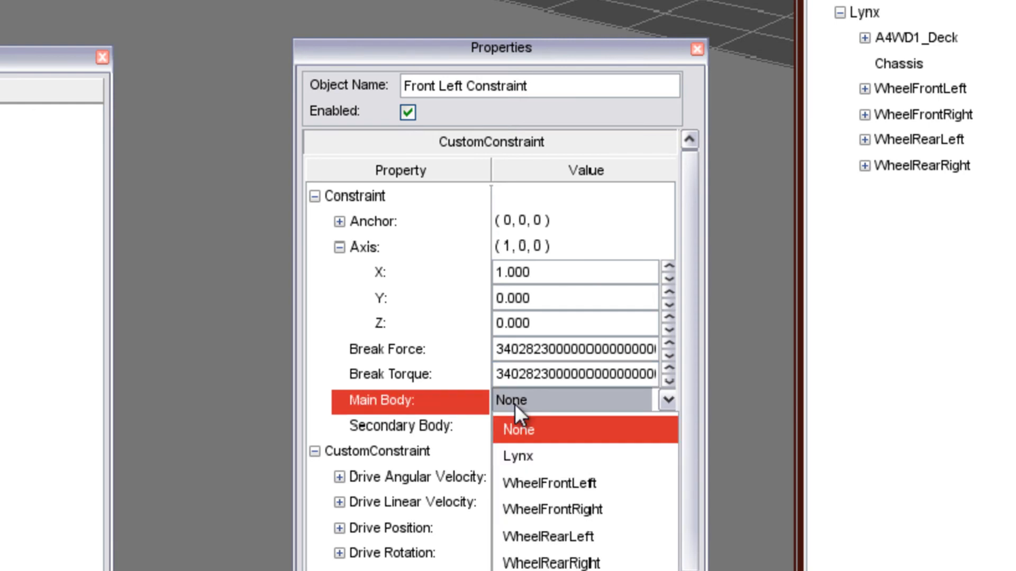
click(548, 484)
click(513, 432)
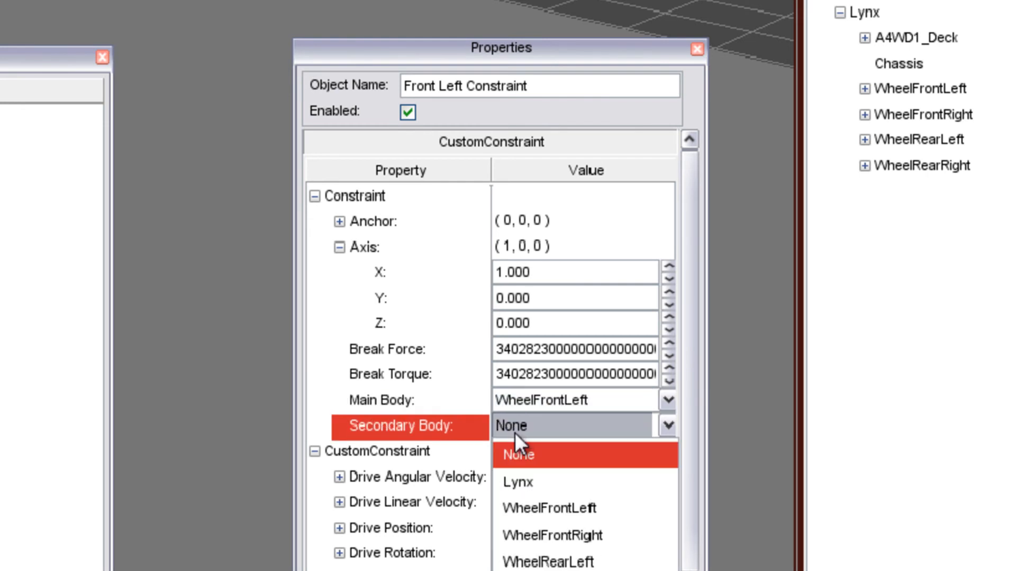
click(527, 481)
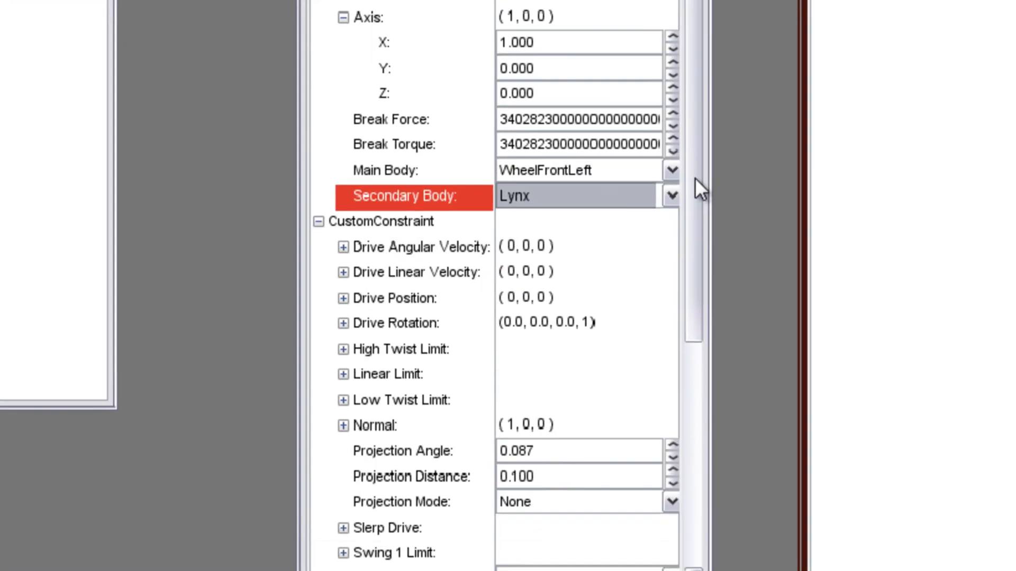
Step: Set the Front Left Constraint's Swing 1 Motion and Swing 2 Motion to Locked
drag(687, 419, 689, 538)
drag(694, 253, 697, 282)
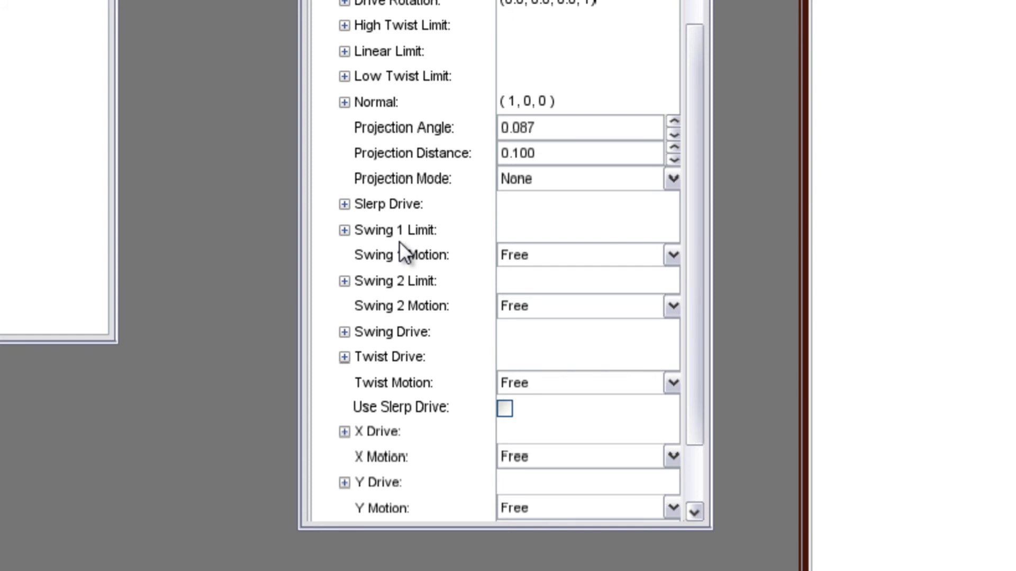
click(522, 256)
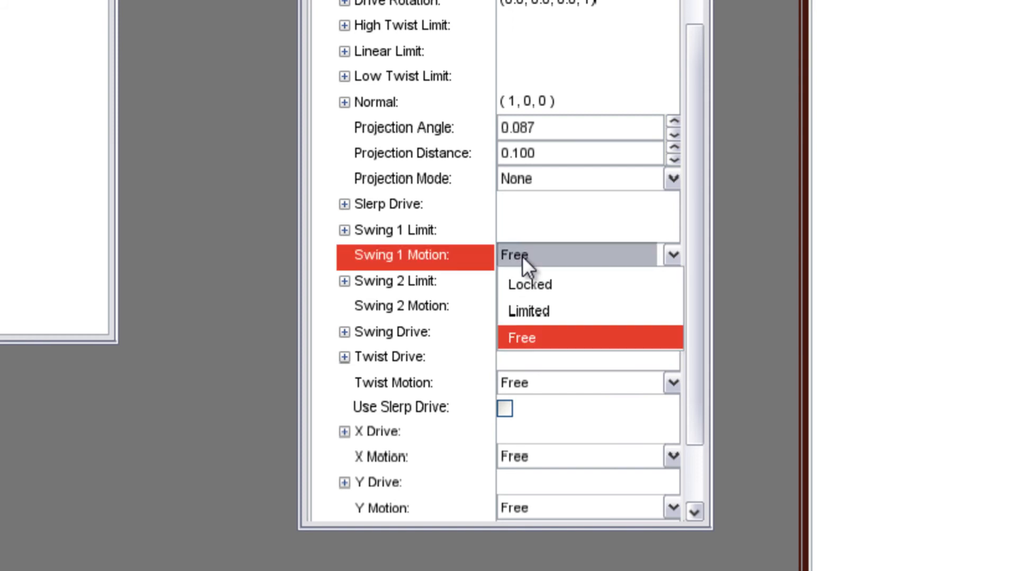
click(528, 288)
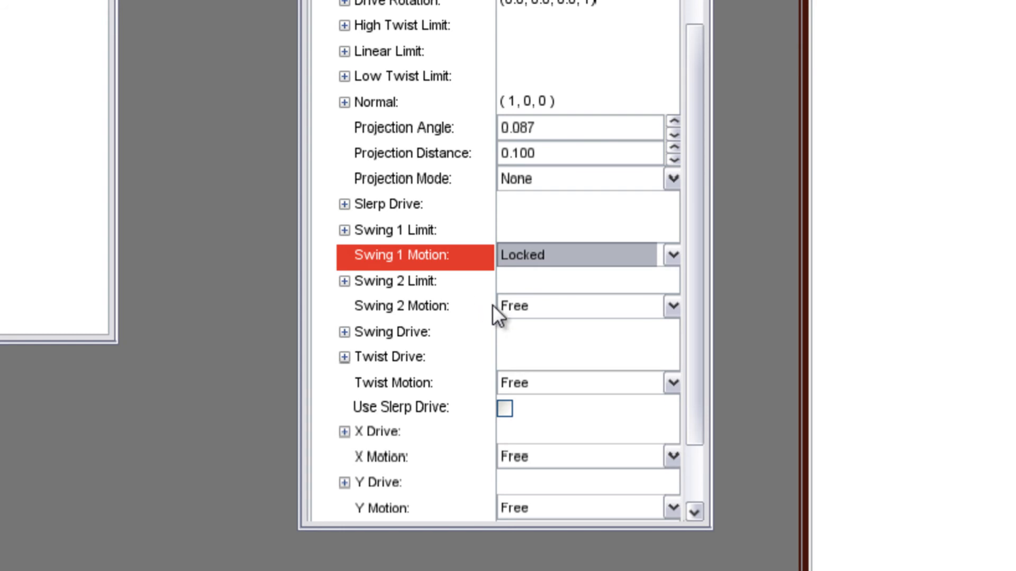
click(528, 310)
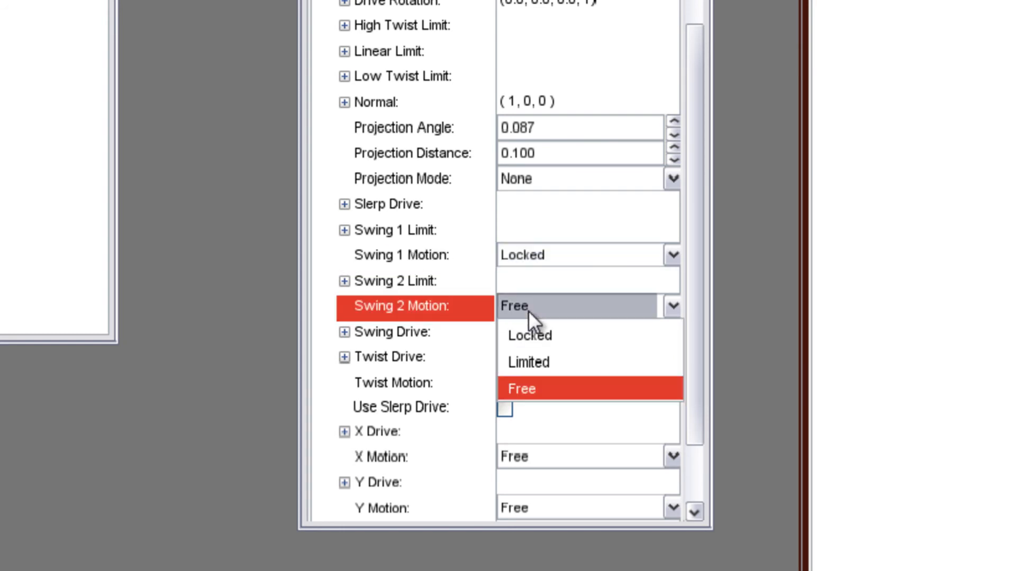
click(531, 337)
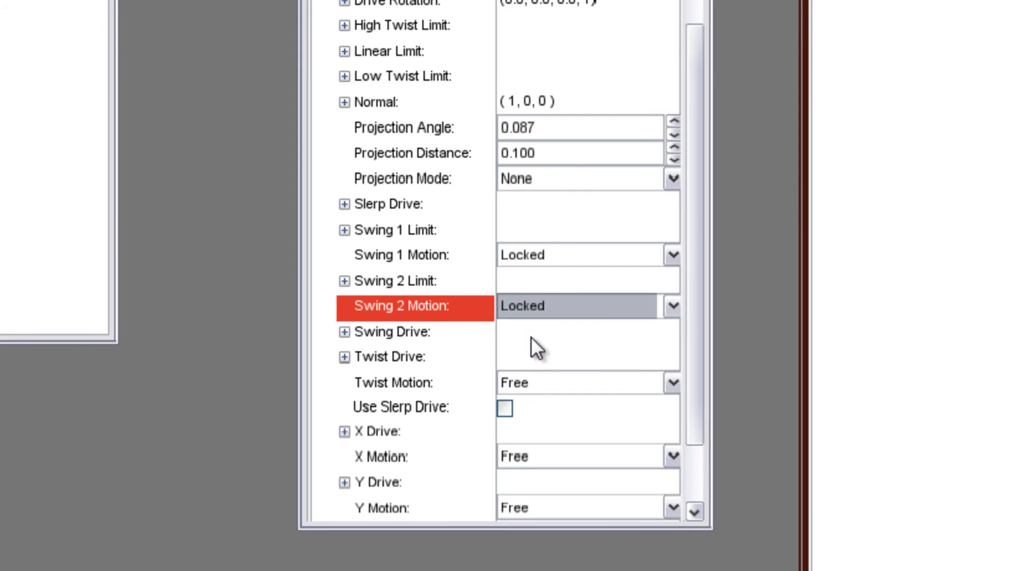
Step: Set the Front Left Constraint's X Motion, Y Motion and Z Motion to Locked
drag(696, 370, 687, 424)
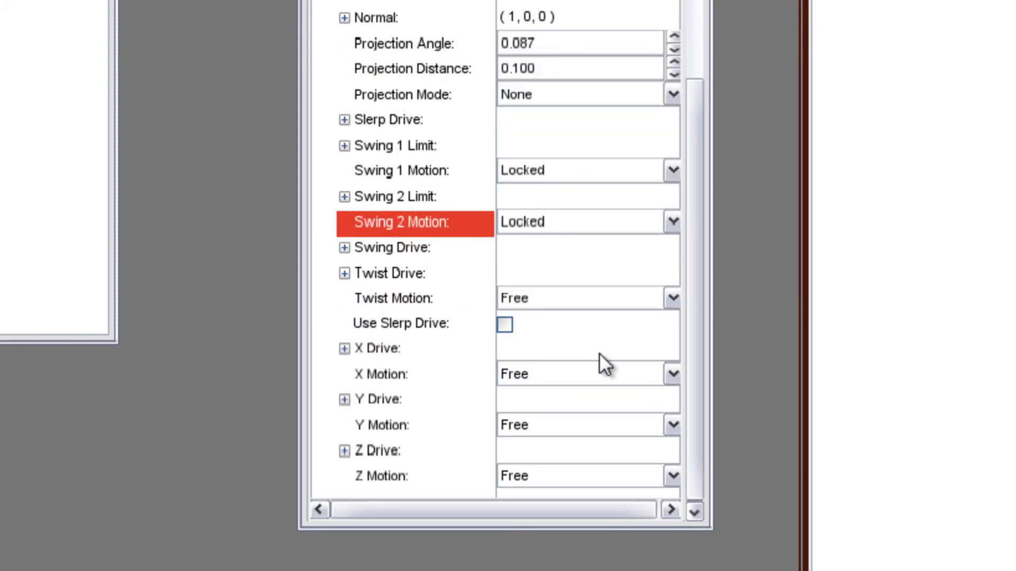
click(543, 379)
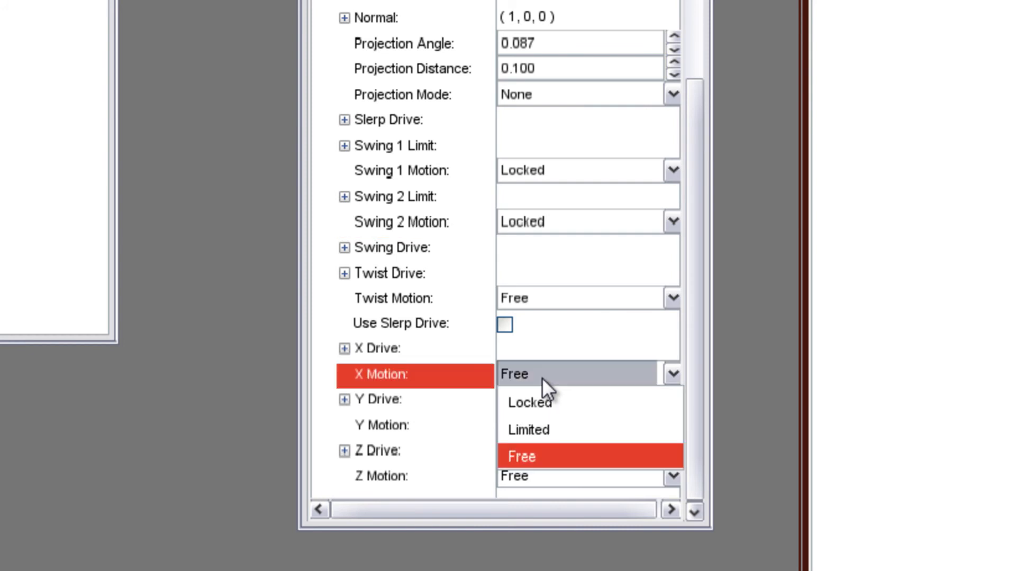
click(538, 409)
click(538, 424)
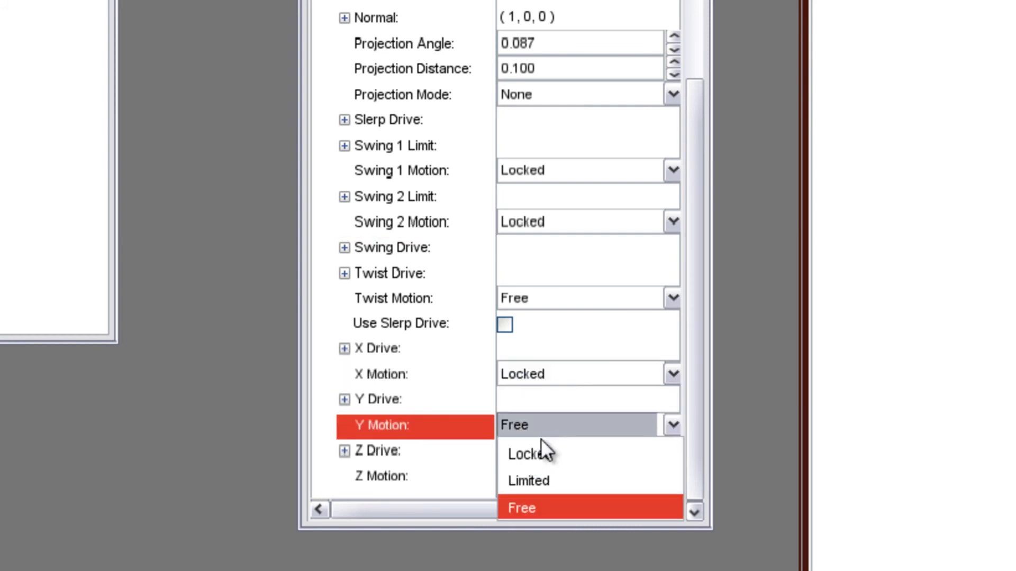
click(541, 453)
click(549, 477)
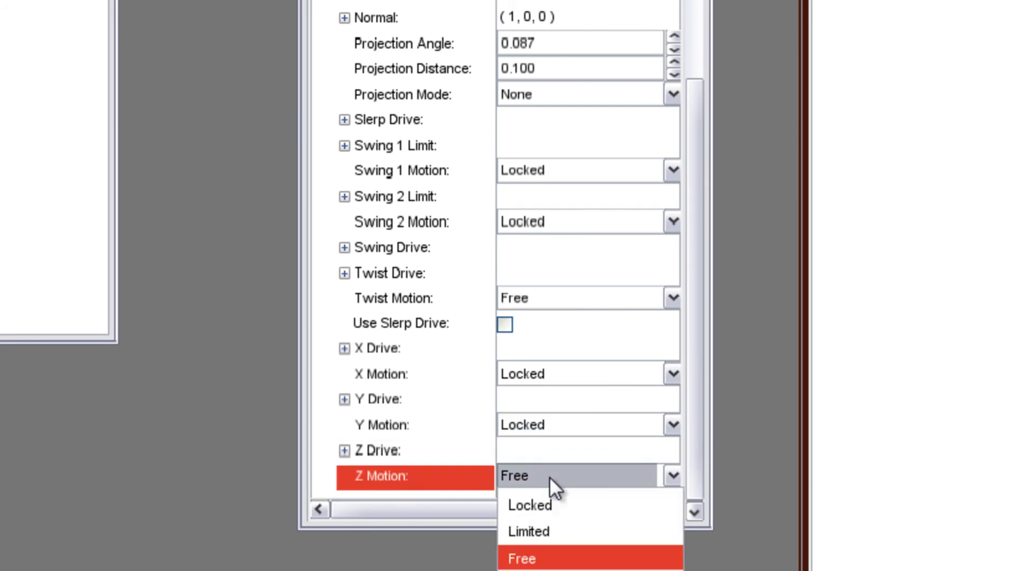
click(547, 509)
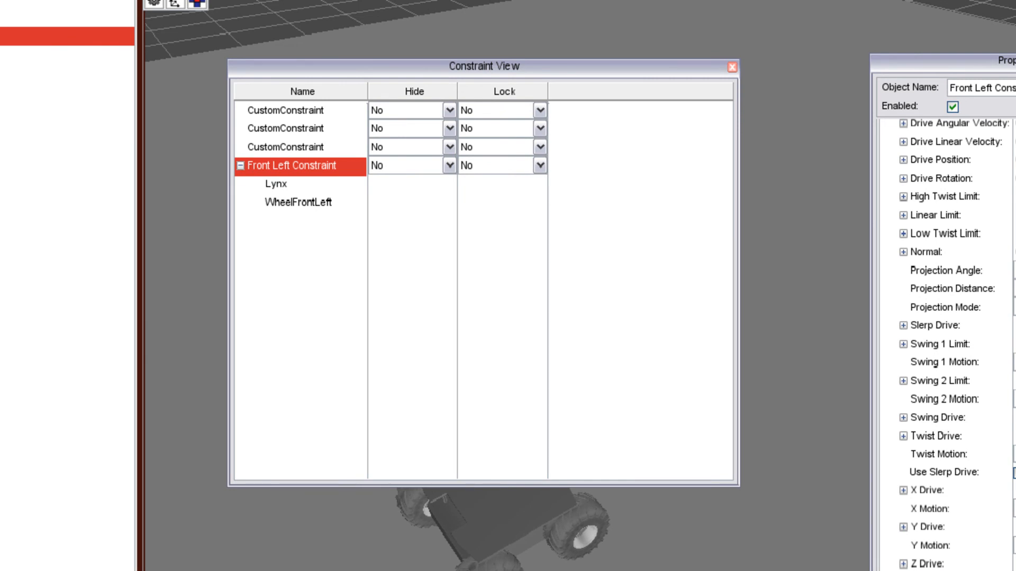
Step: Rename one of the remaining CustomConstraint entries as Front Right Constraint
scroll(945, 344, up, 5)
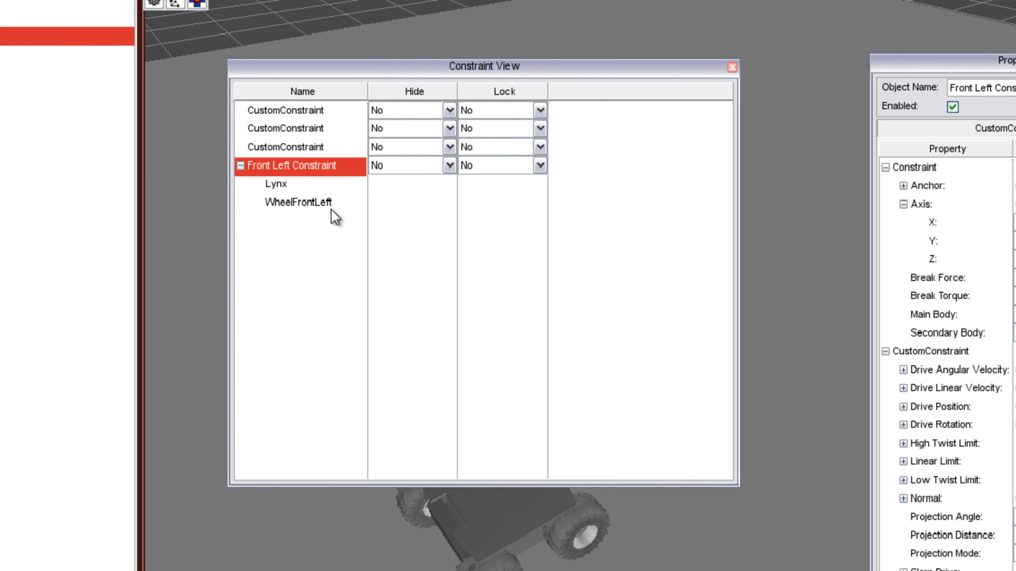
click(301, 146)
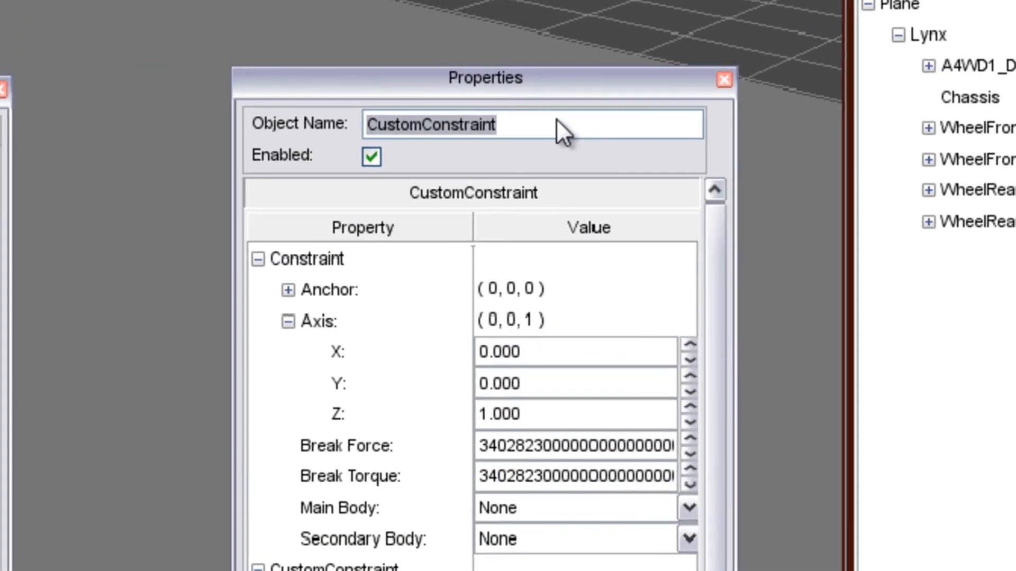
key(BackSpace)
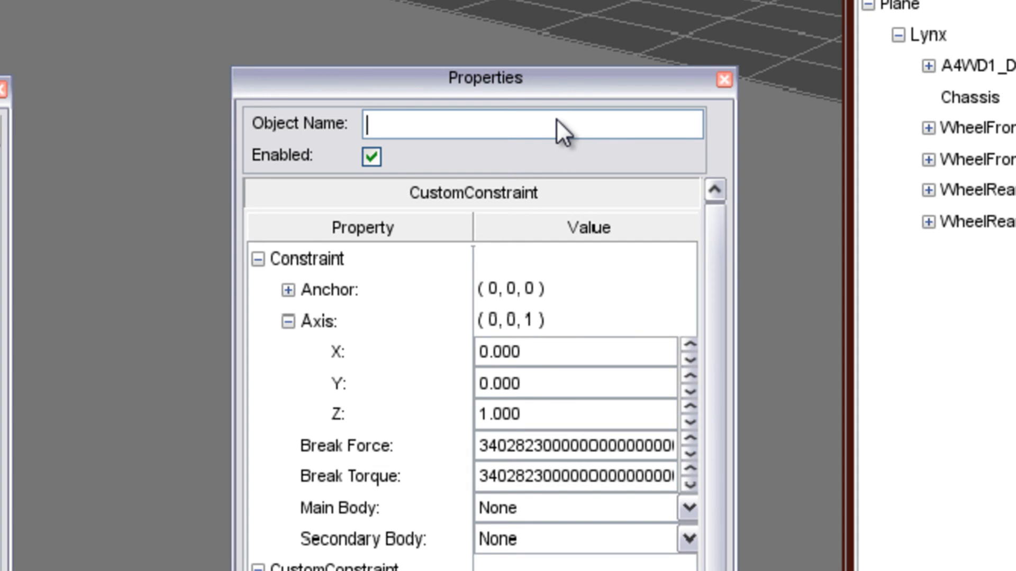
text(Front Right)
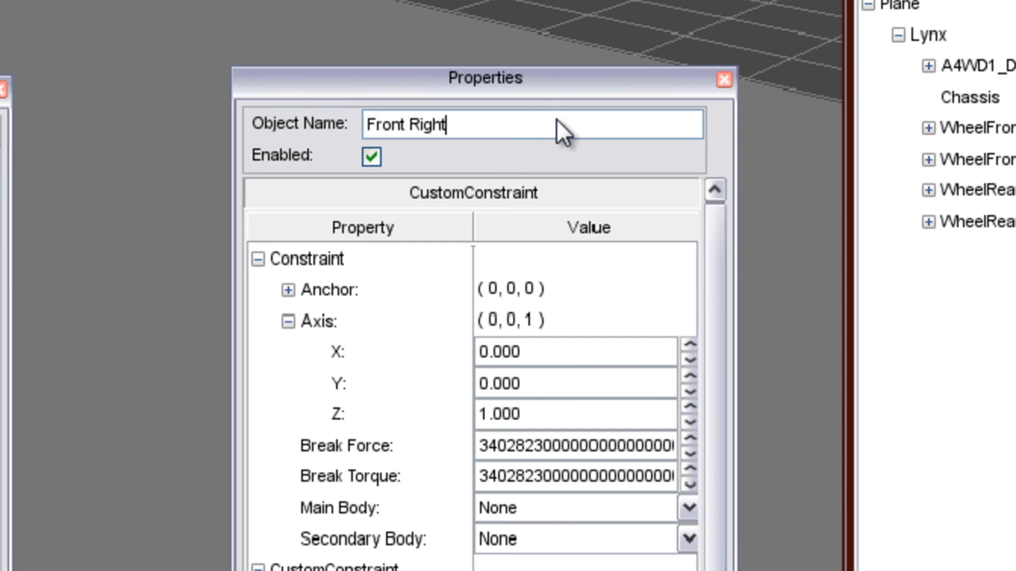
text( Constraint)
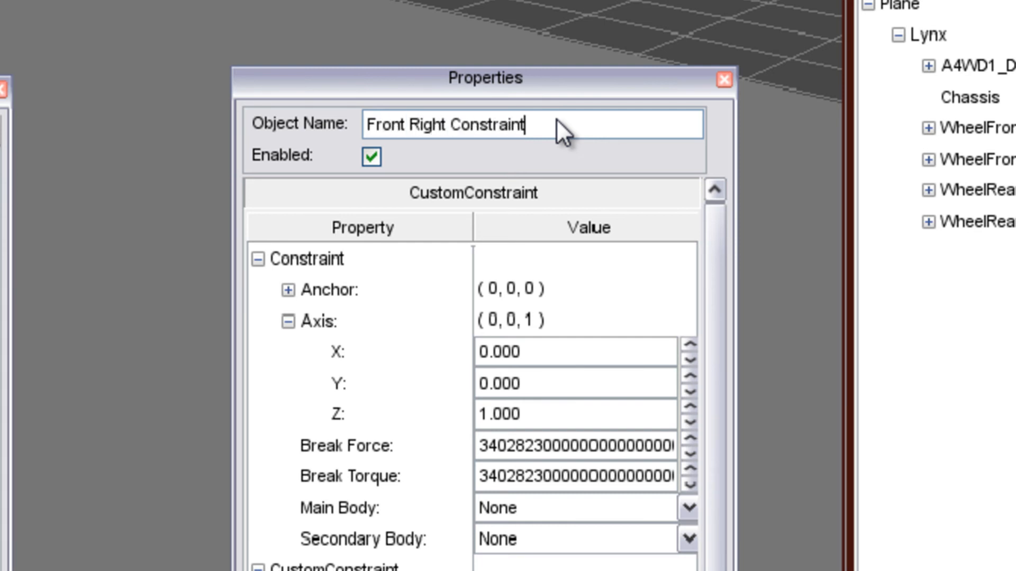
Step: Set the Front Right Constraint's axis X to 1 and axis Z to 0
click(507, 342)
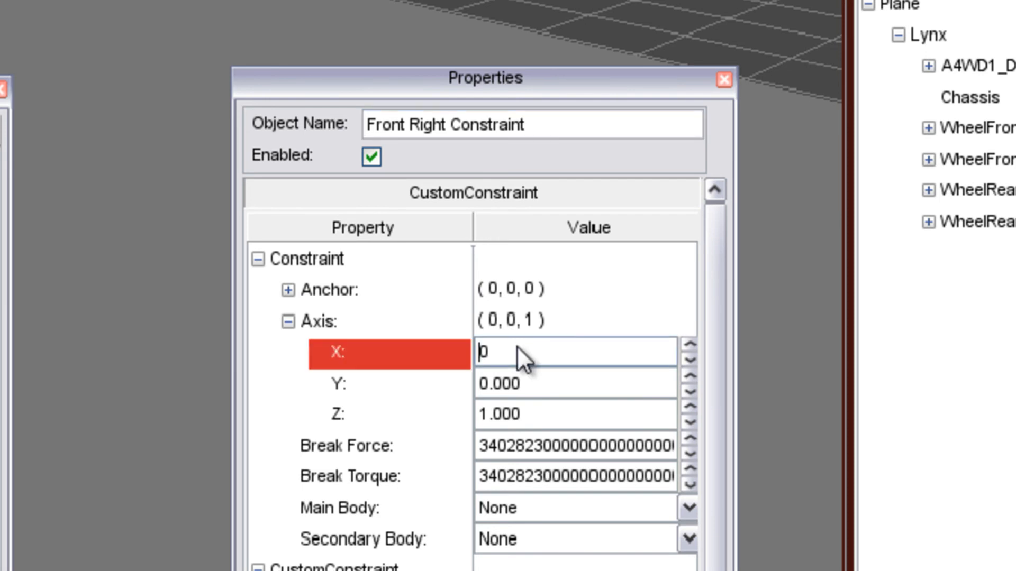
key(BackSpace)
text(1)
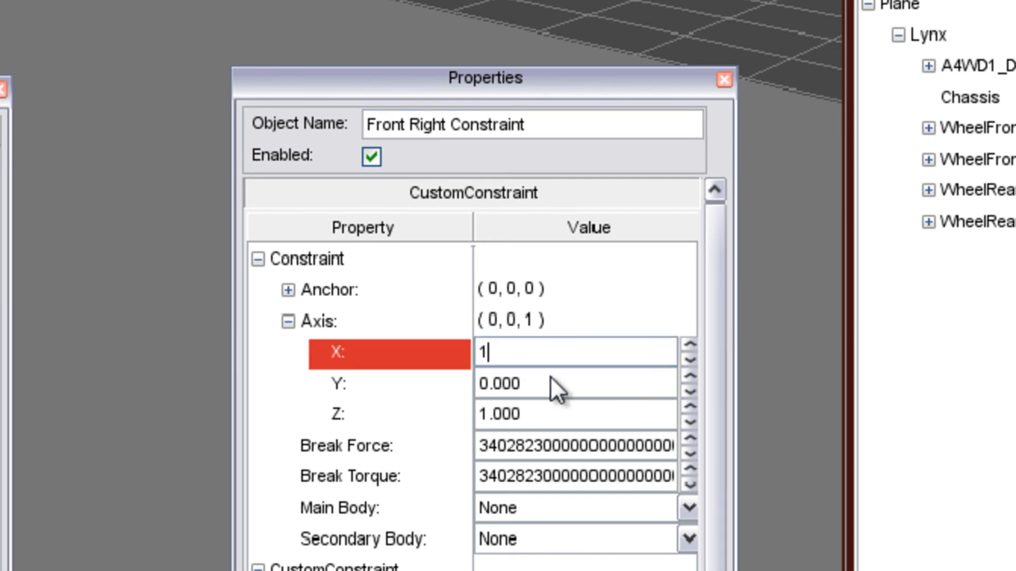
click(546, 416)
key(BackSpace)
text(0)
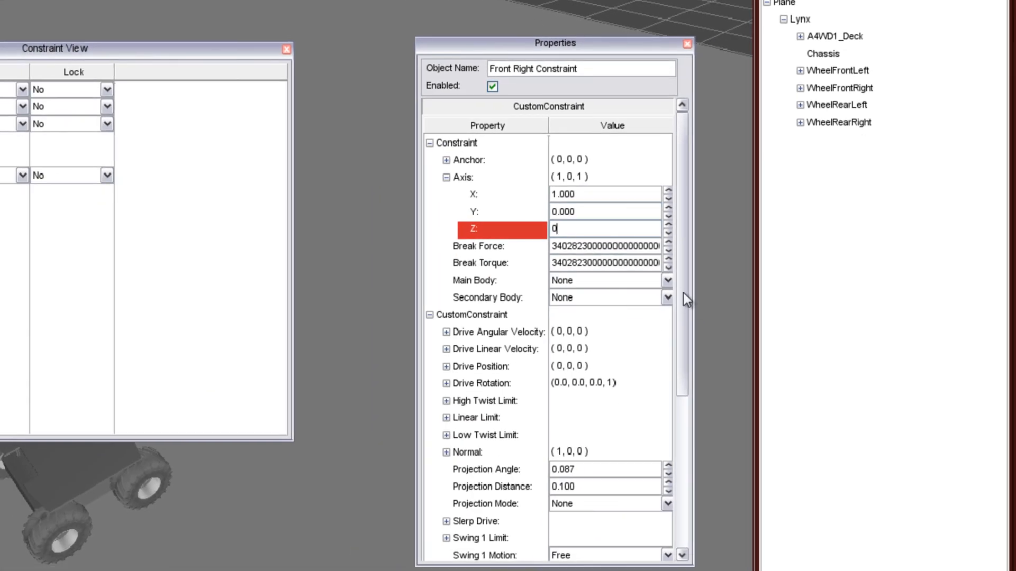
key(Return)
Step: Set the Front Right Constraint's Swing 1 Motion and Swing 2 Motion to Locked
drag(681, 310, 689, 393)
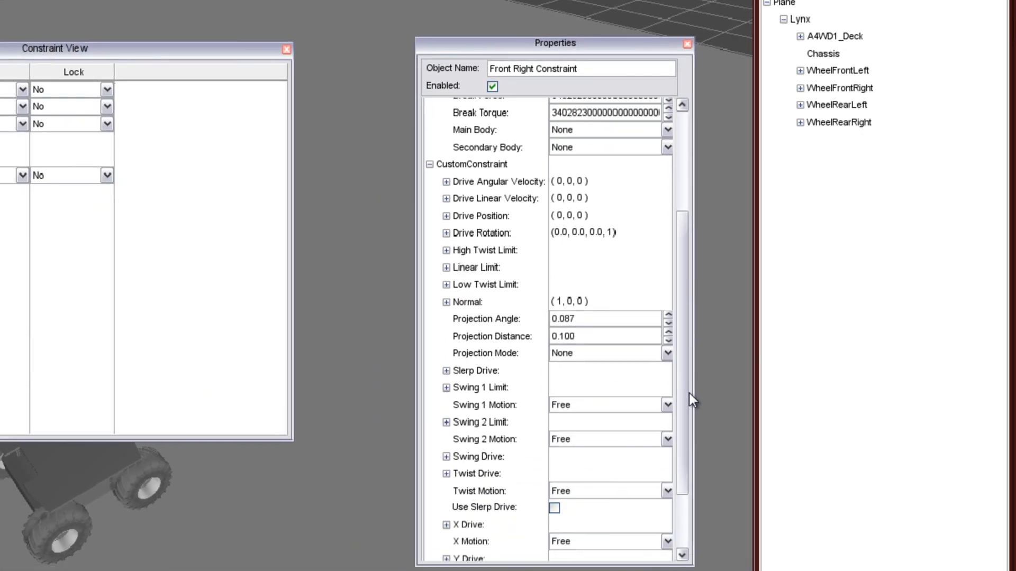
click(642, 405)
click(638, 421)
click(637, 435)
click(637, 455)
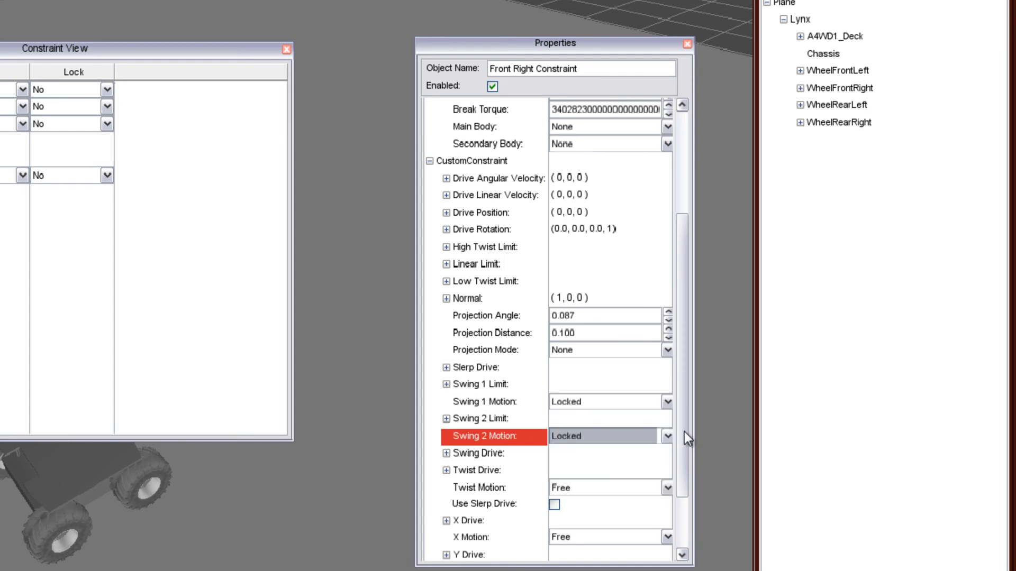
Step: Set the Front Right Constraint's X Motion, Y Motion and Z Motion to Locked
scroll(678, 516, down, 3)
click(635, 461)
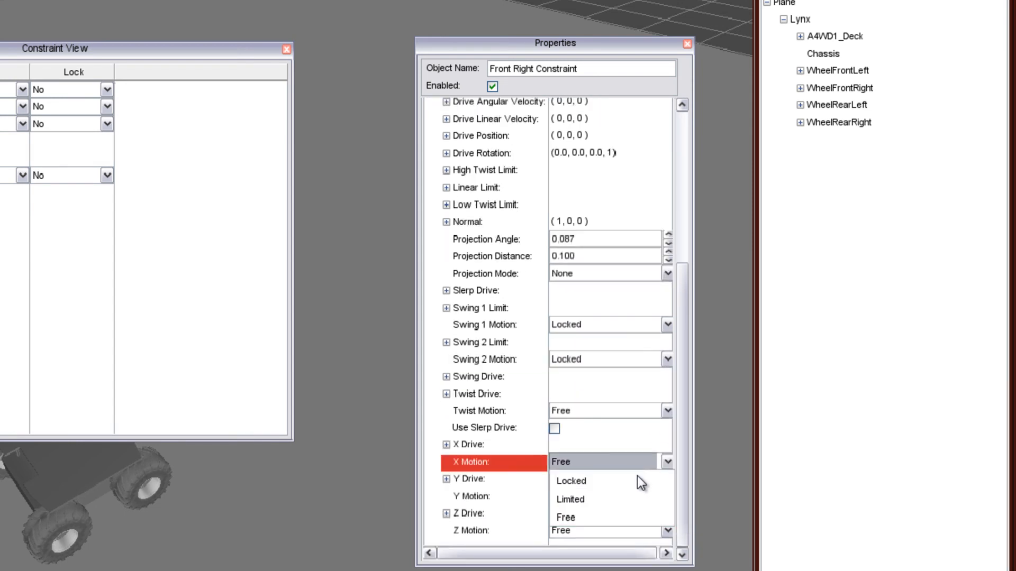
click(631, 481)
click(613, 497)
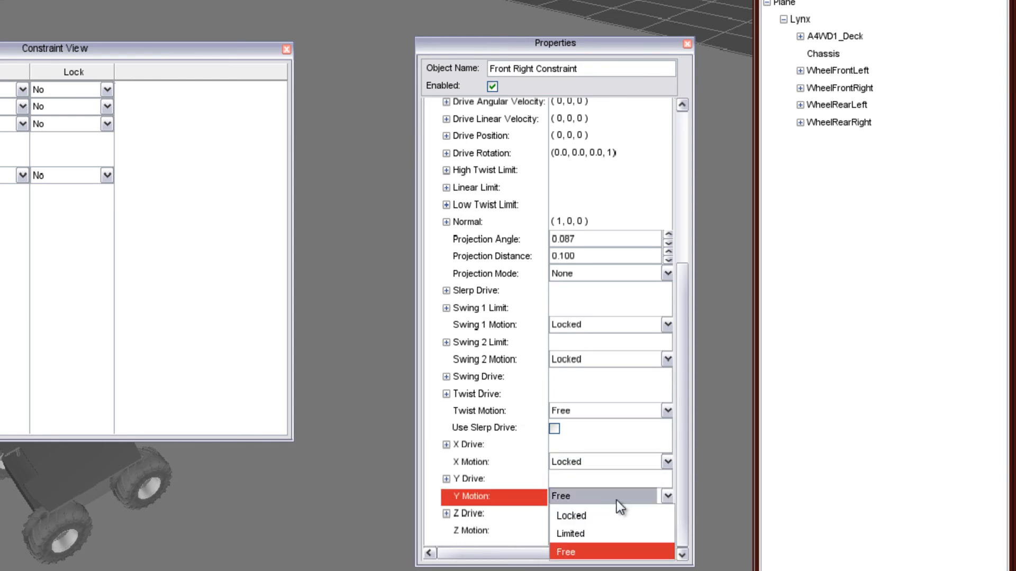
click(611, 515)
click(611, 531)
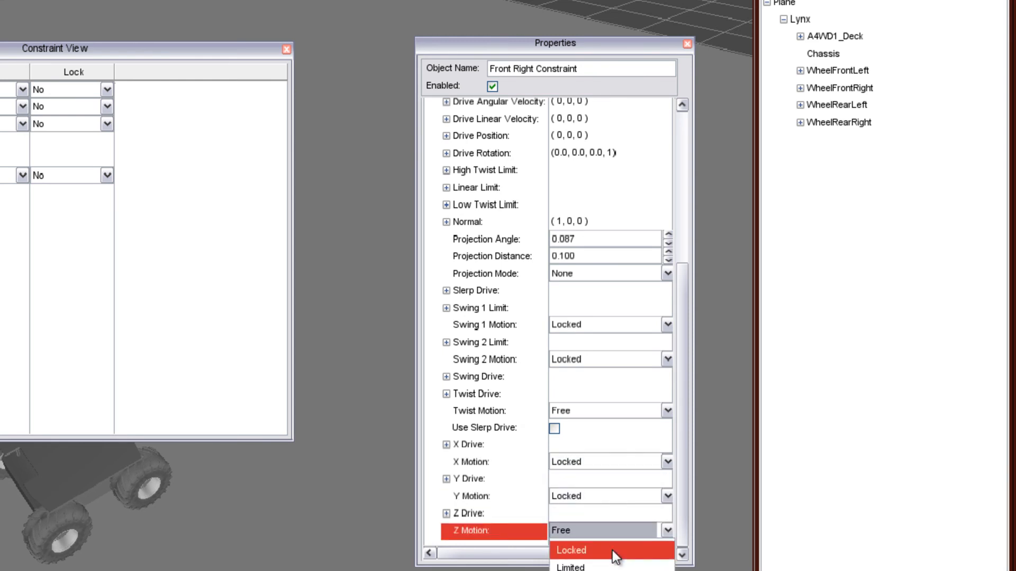
click(621, 549)
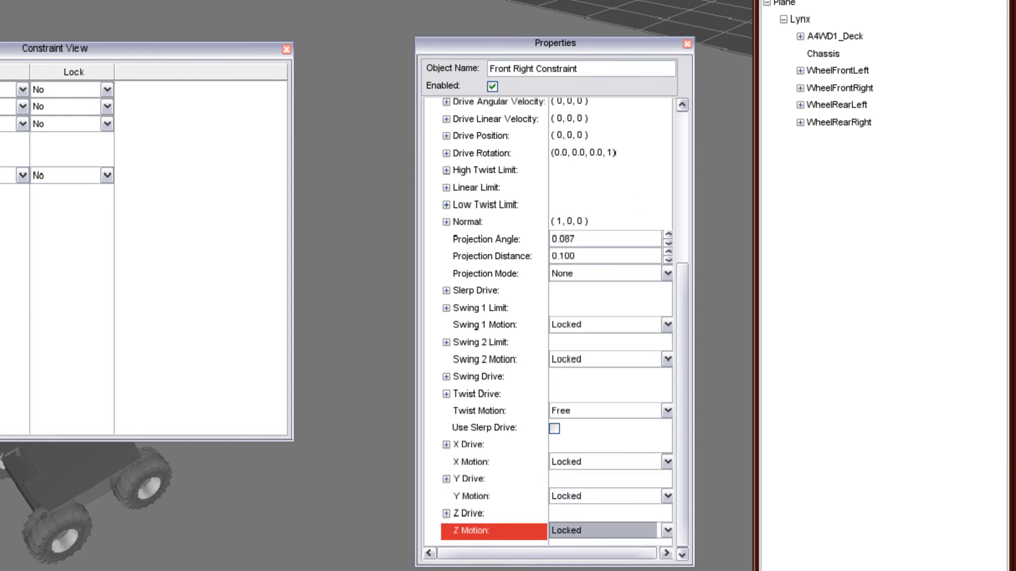
Step: Rename the next unconfigured custom constraint as Rear Left Constraint
double_click(578, 66)
key(BackSpace)
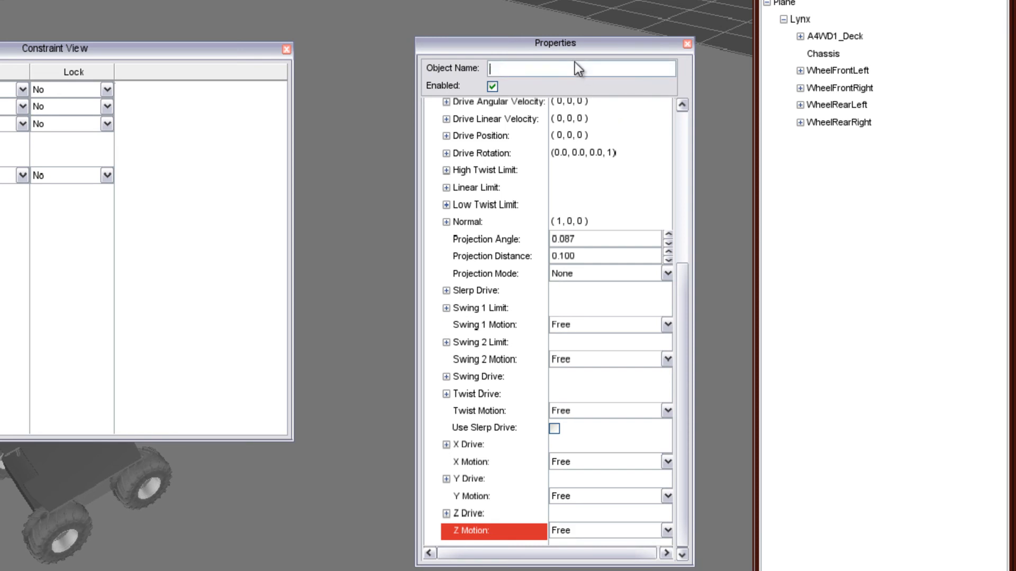
text(Rear Left Constraint)
Step: Assign WheelRearLeft as the Rear Left Constraint's main body and Lynx as its secondary body
drag(681, 284, 658, 161)
click(602, 255)
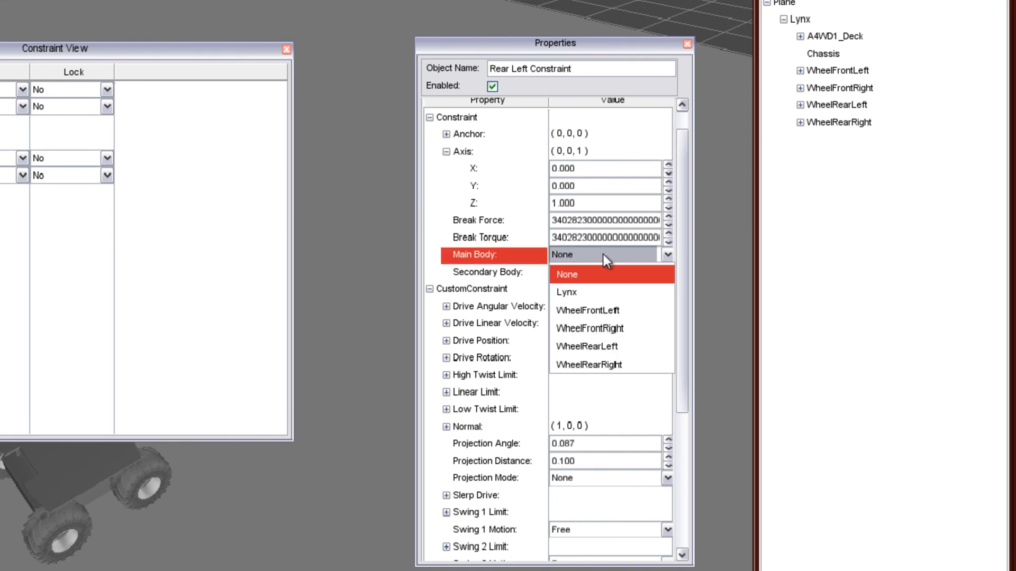
click(605, 345)
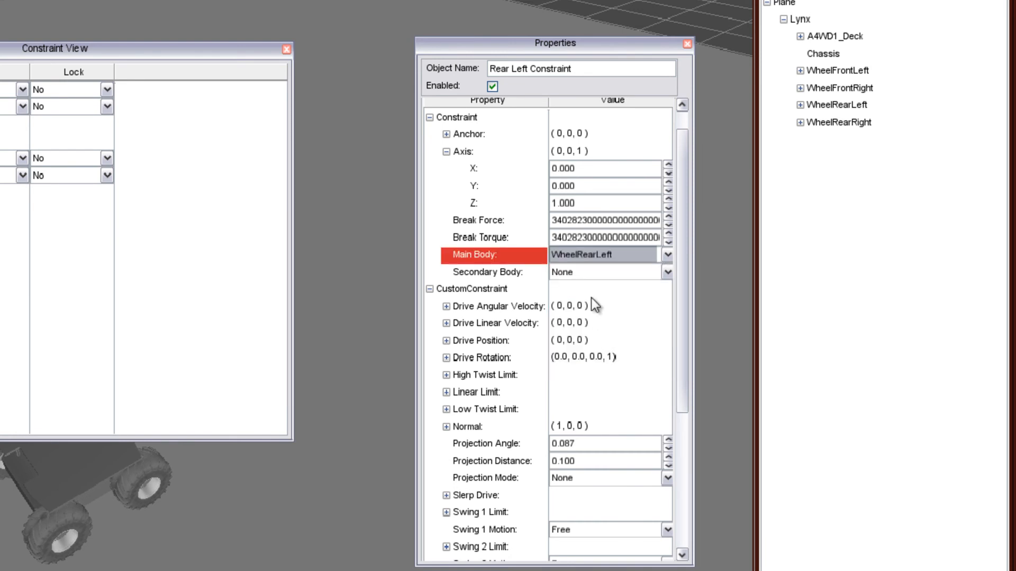
click(588, 273)
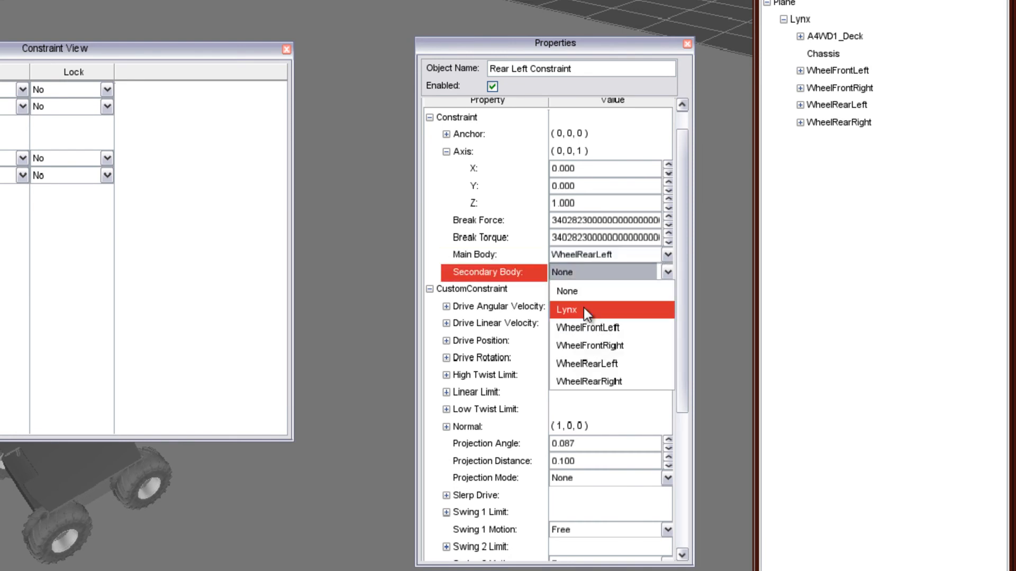
click(583, 308)
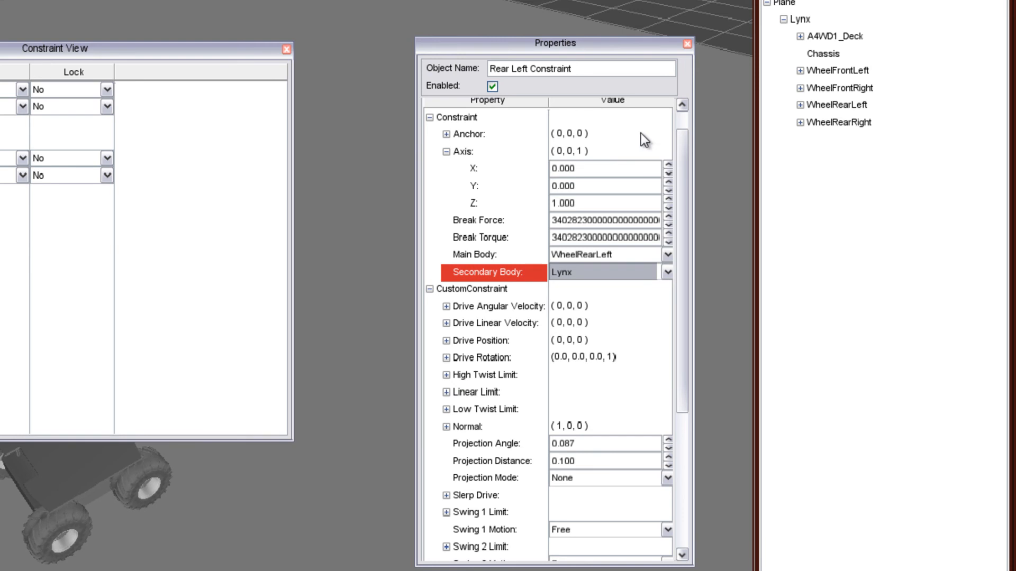
Step: Edit the Rear Left Constraint's axis X value and set its axis Z to 0
click(447, 135)
click(446, 136)
click(593, 174)
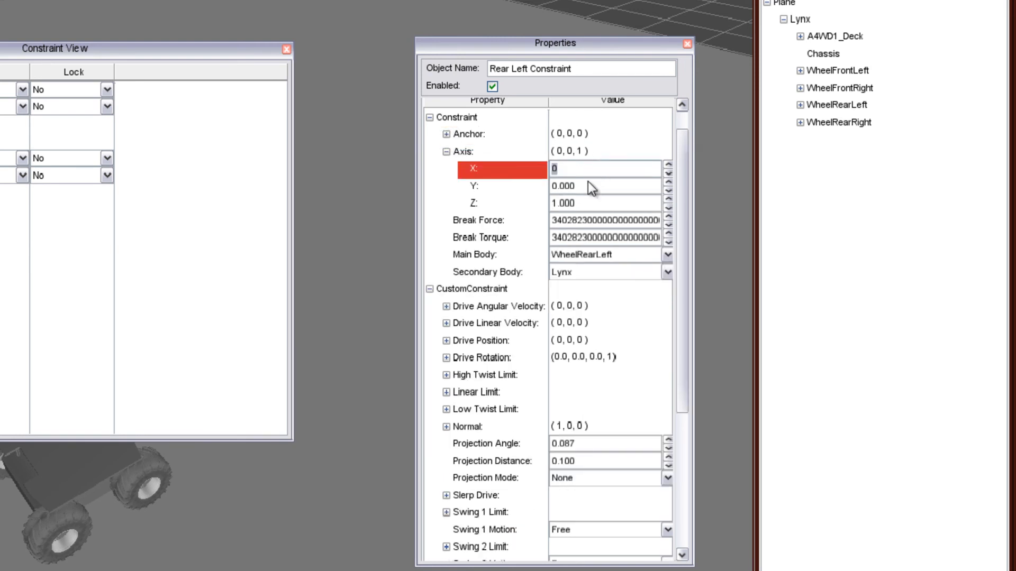
click(587, 201)
text(0)
Step: Set the Rear Left Constraint's Swing 1 Motion and Swing 2 Motion to Locked
drag(680, 192, 626, 331)
click(614, 322)
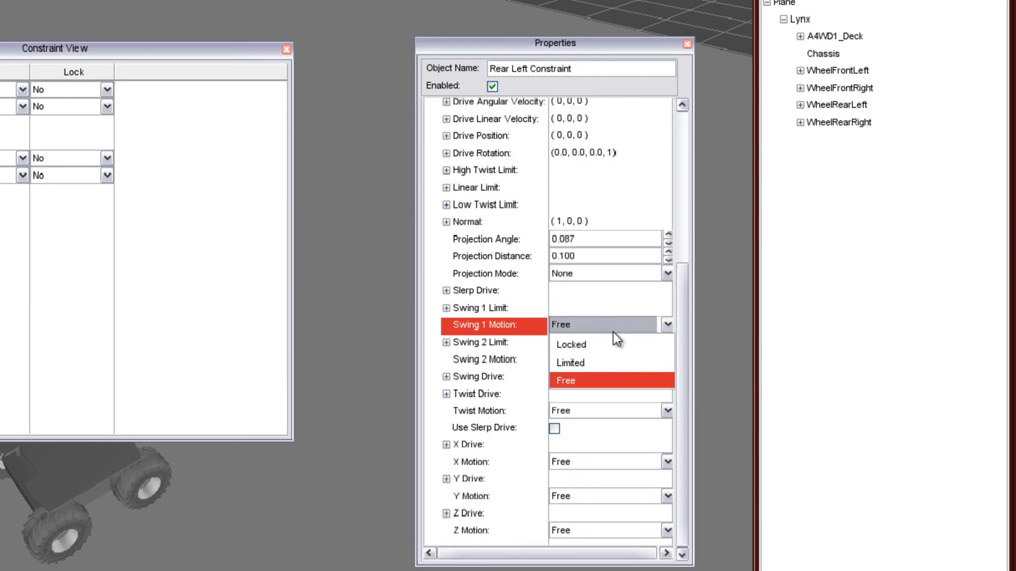
click(612, 342)
click(611, 361)
click(611, 387)
Step: Set the Rear Left Constraint's X Motion, Y Motion and Z Motion to Locked
click(601, 462)
click(597, 478)
click(596, 498)
click(595, 516)
click(595, 533)
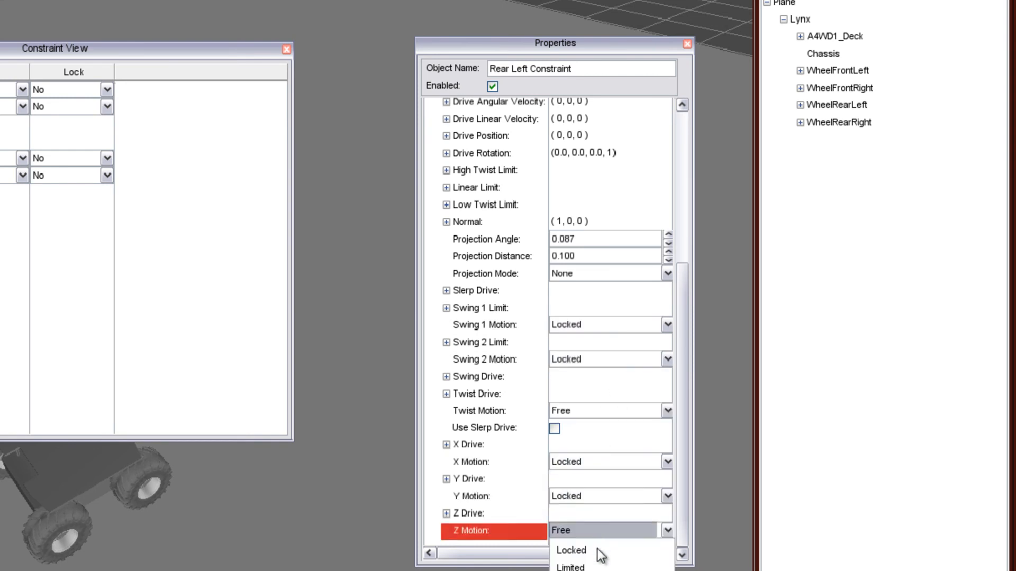
click(599, 550)
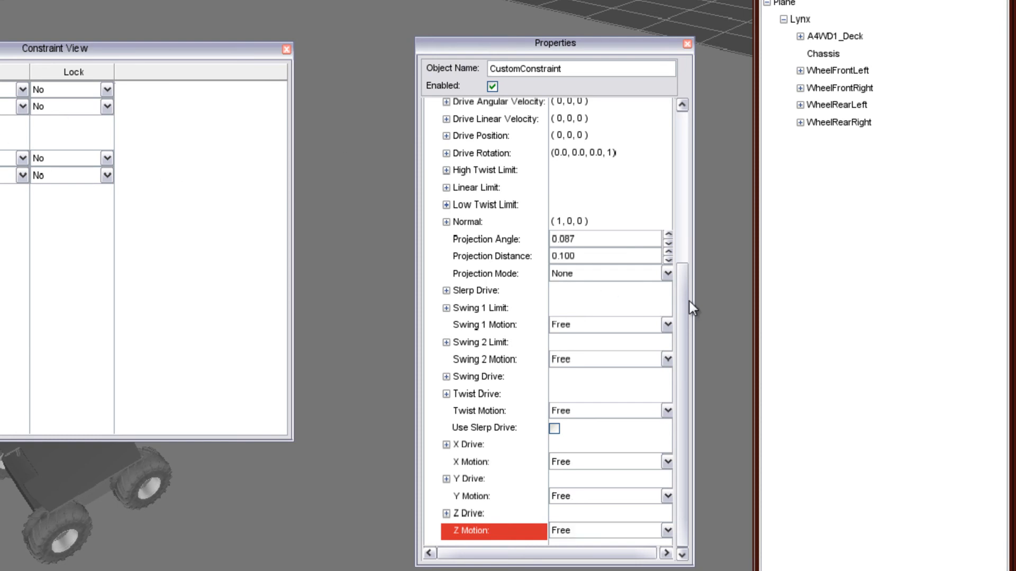
Step: Assign WheelRearRight as the last CustomConstraint's main body and Lynx as its secondary body
drag(683, 274, 683, 134)
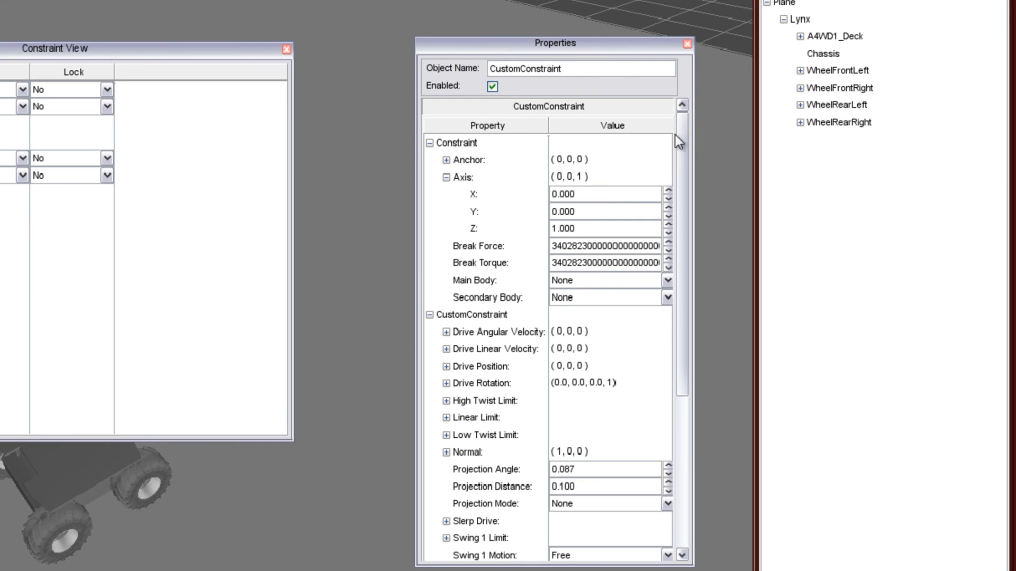
click(607, 281)
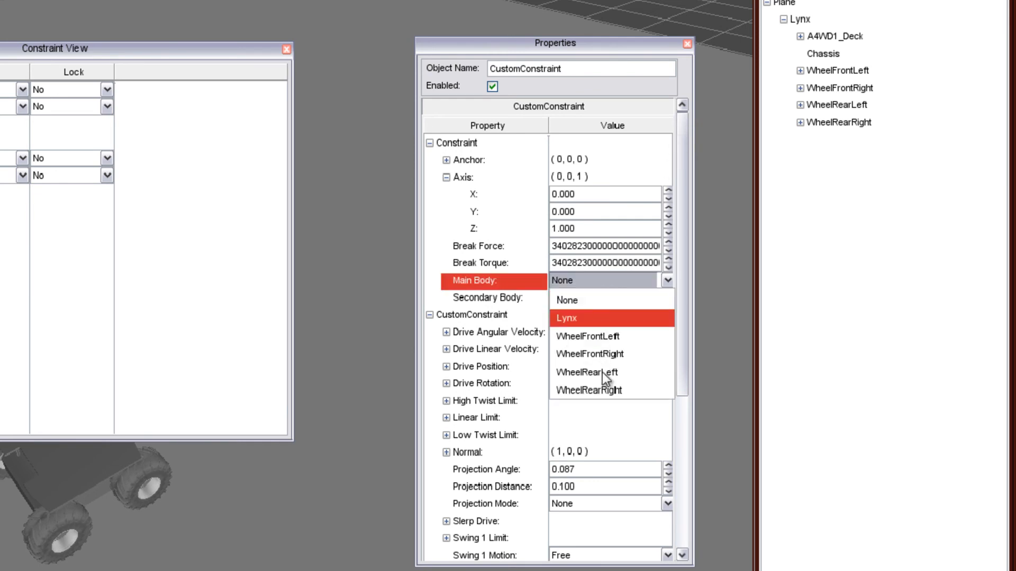
click(606, 390)
click(595, 297)
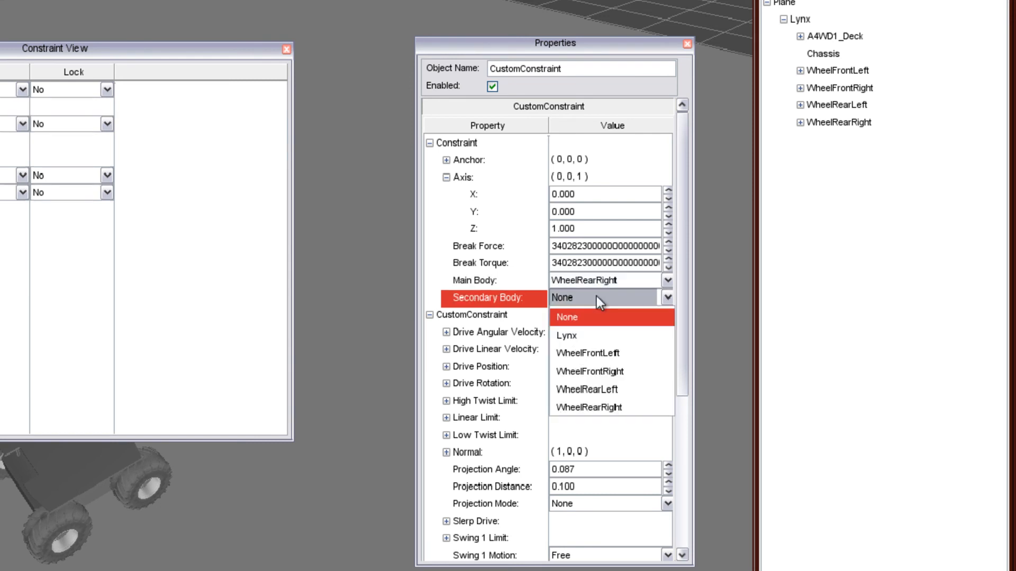
click(589, 335)
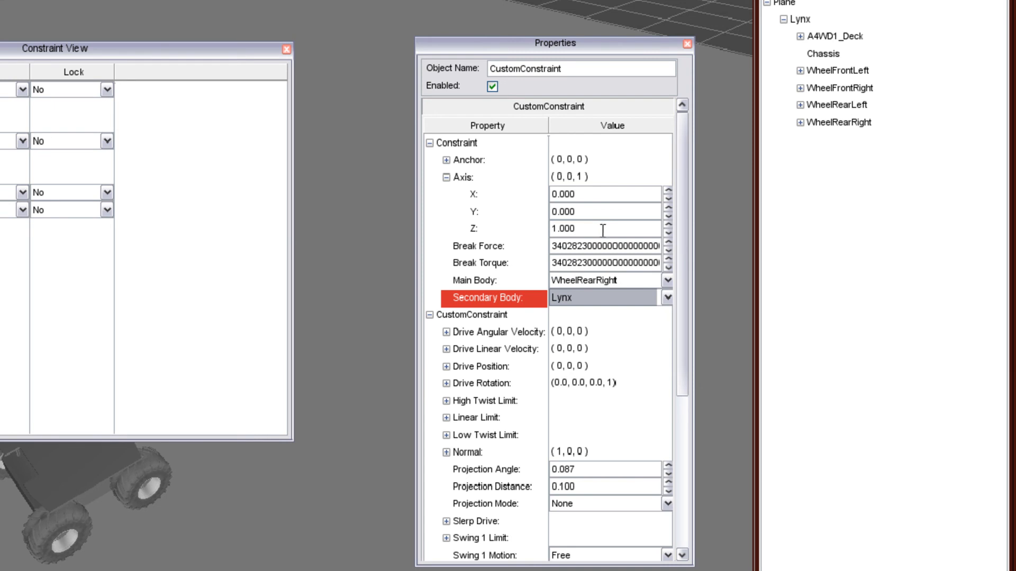
Step: Set the axis X to 1 and axis Z to 0 for the CustomConstraint on WheelRearRight
click(581, 194)
text(1)
click(588, 231)
text(0)
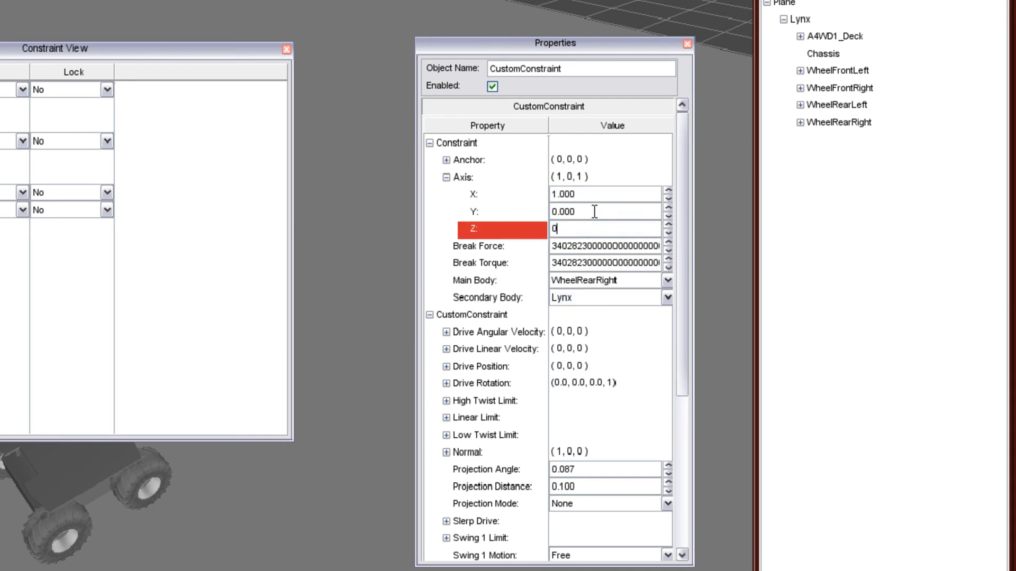
click(593, 213)
Step: Set Swing 1 Motion and Swing 2 Motion to Locked for the CustomConstraint on WheelRearRight
drag(682, 318, 682, 481)
click(615, 324)
click(614, 344)
click(615, 358)
click(617, 386)
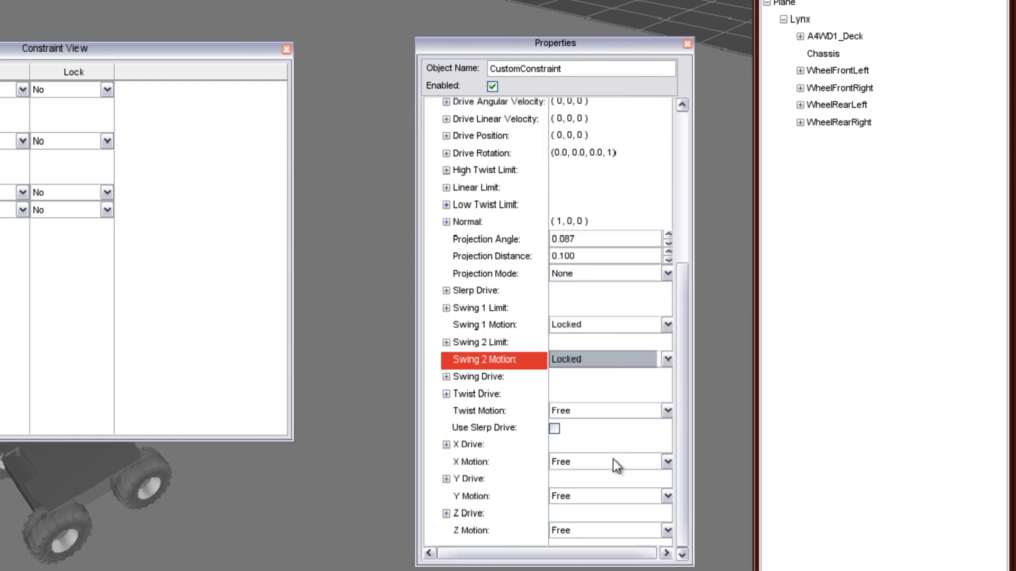
Step: Set X Motion, Y Motion and Z Motion to Locked for the CustomConstraint on WheelRearRight
click(613, 458)
click(612, 487)
click(609, 500)
click(608, 515)
click(605, 534)
click(608, 551)
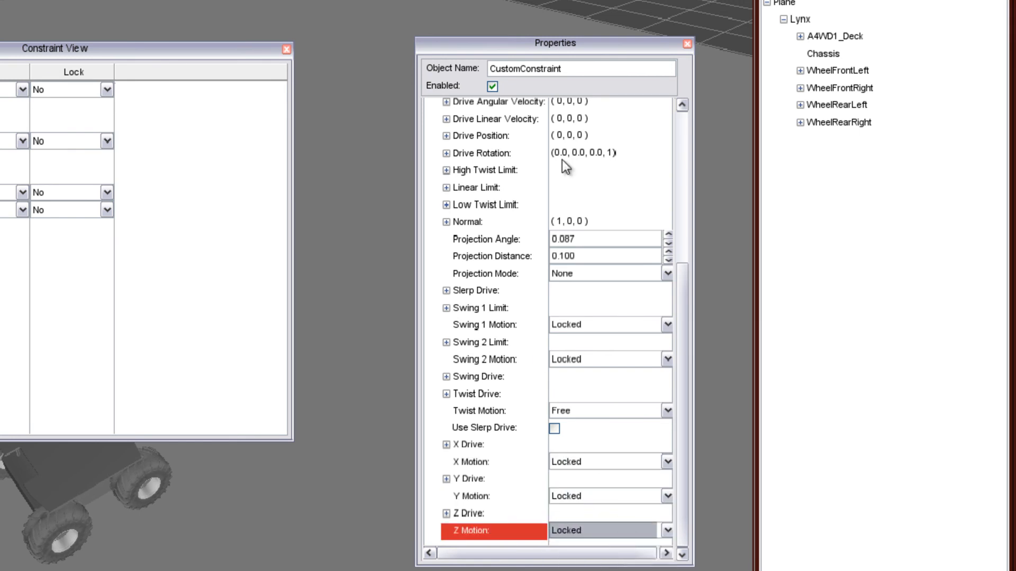
Step: Dock the Properties window alongside the Hierarchy View and the Constraint View alongside the Project Explorer
drag(465, 47, 894, 335)
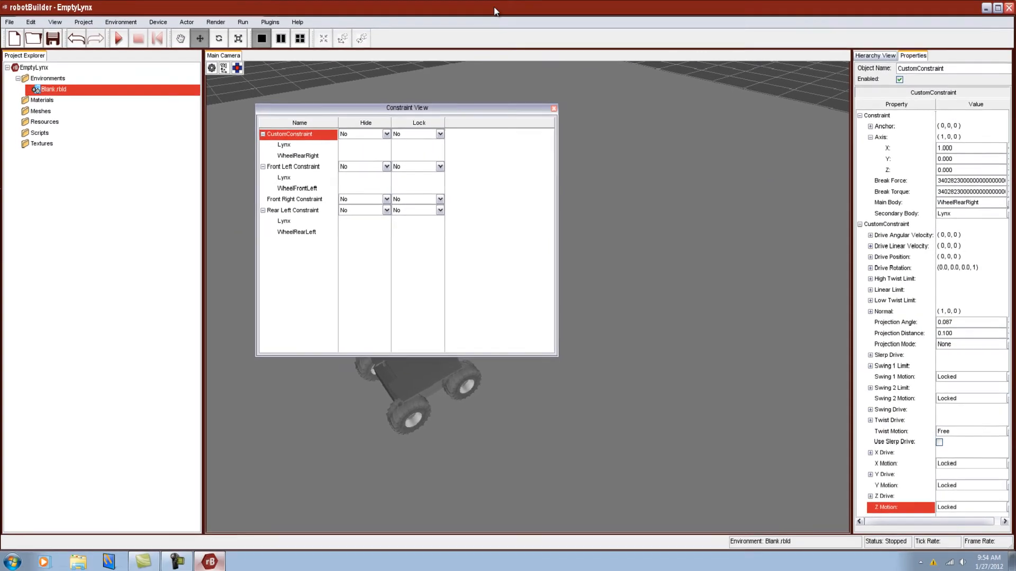
drag(493, 112, 133, 271)
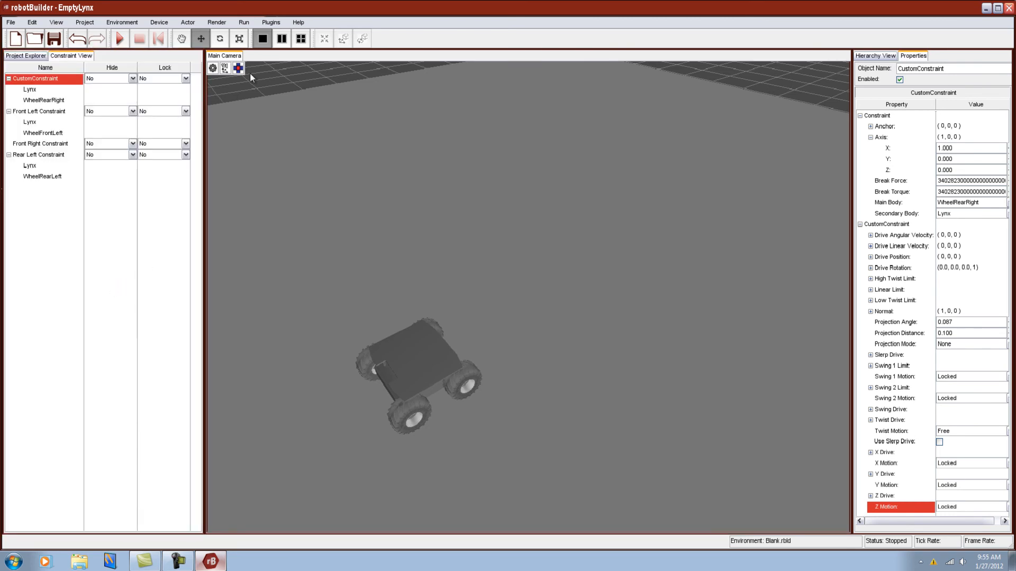
Step: Run the simulation to check how the constrained wheels behave, stop it and reset the scene
click(121, 39)
click(140, 41)
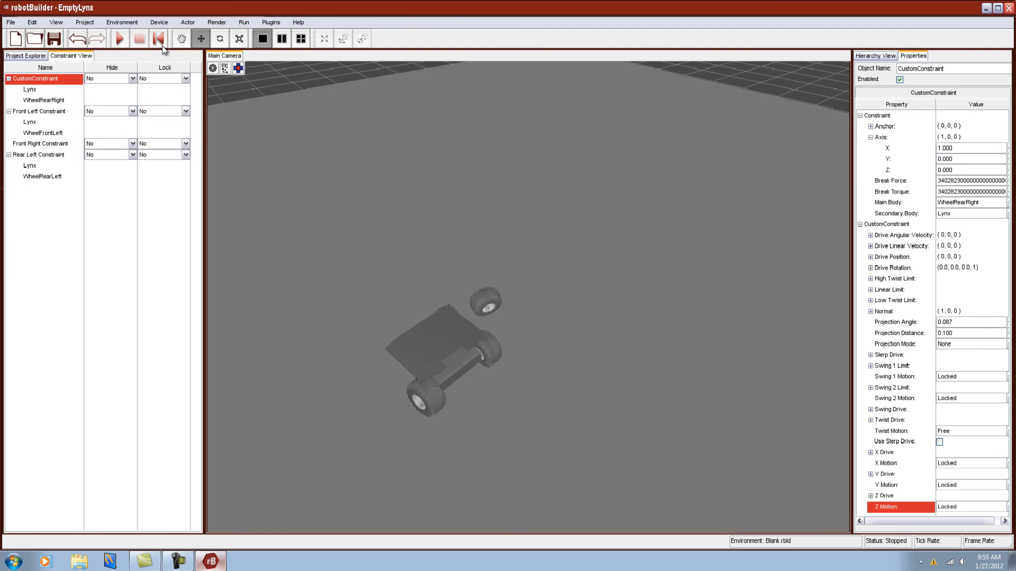
click(158, 38)
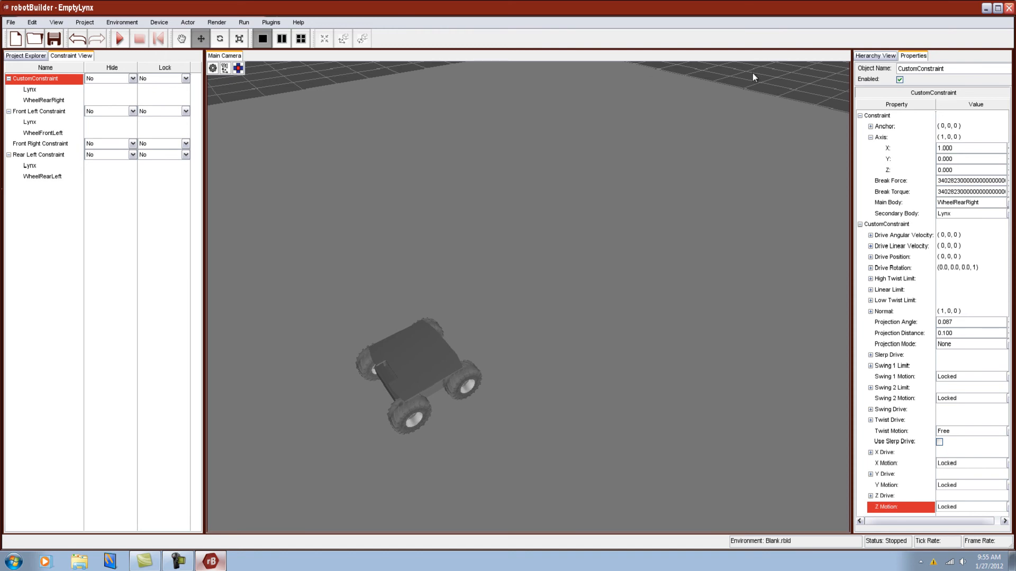
Step: Open the FLD motor settings of the Chassis and float the Properties window over the middle of the workspace
click(863, 56)
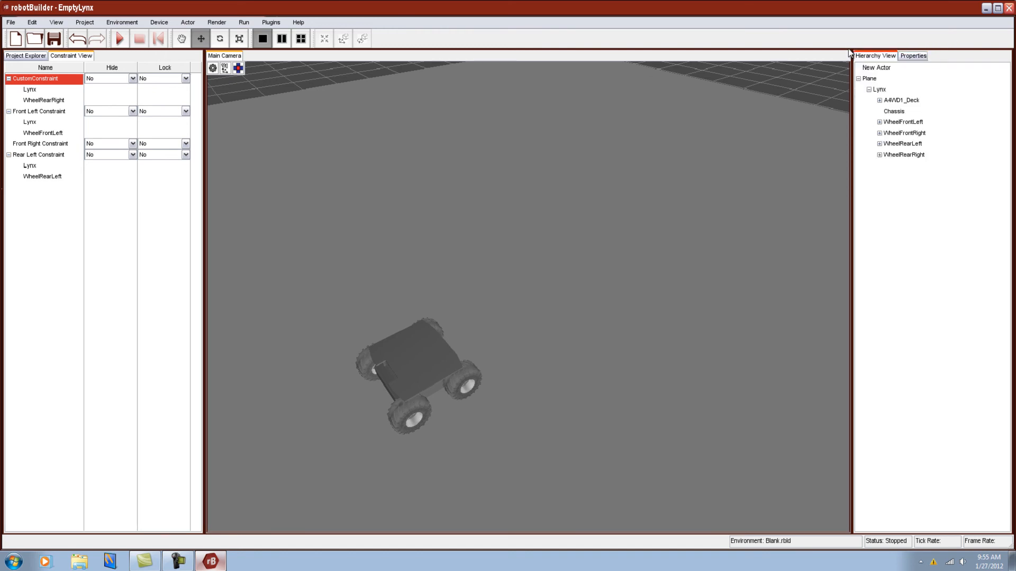
click(893, 111)
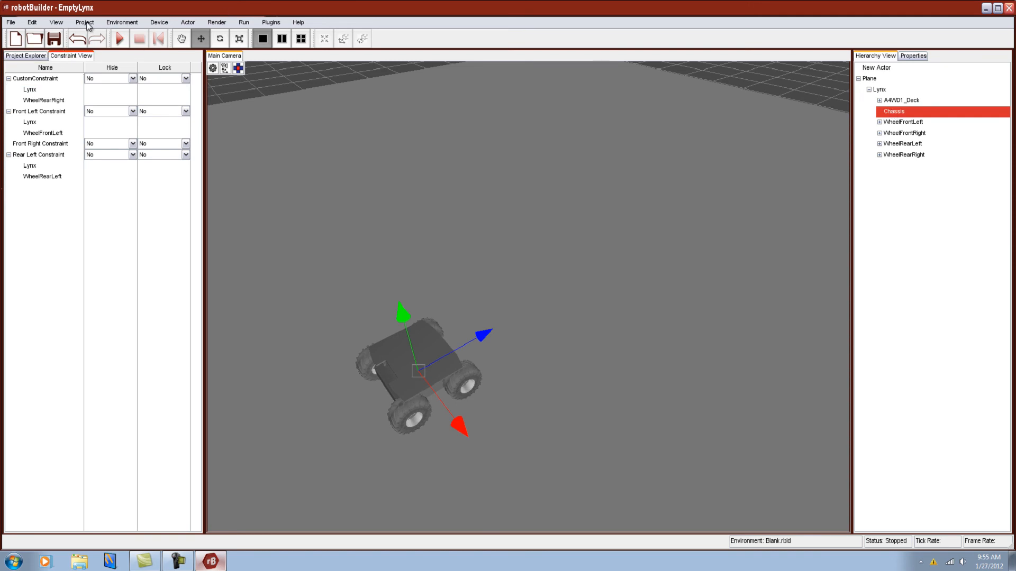
click(920, 56)
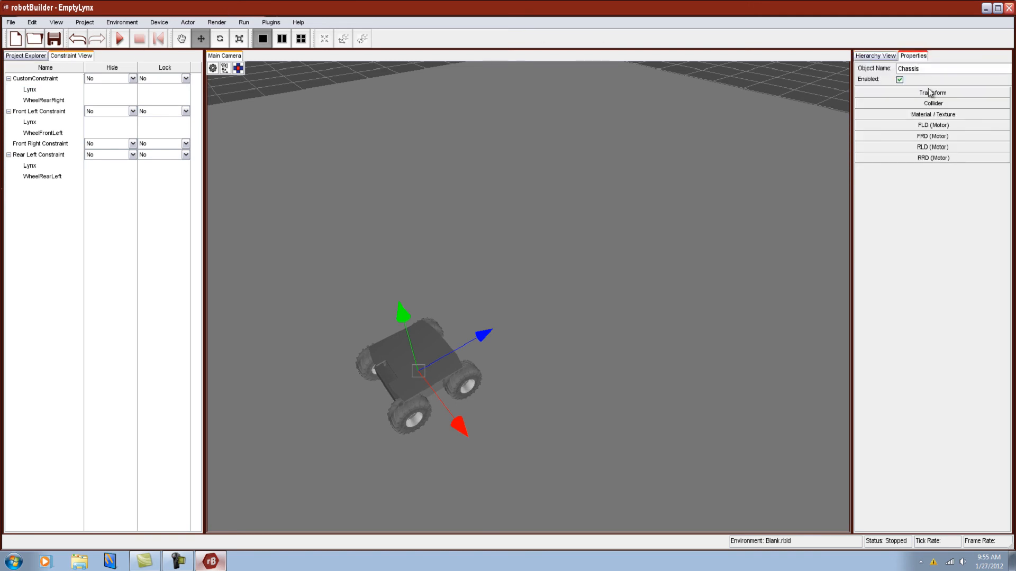
click(928, 127)
right_click(914, 54)
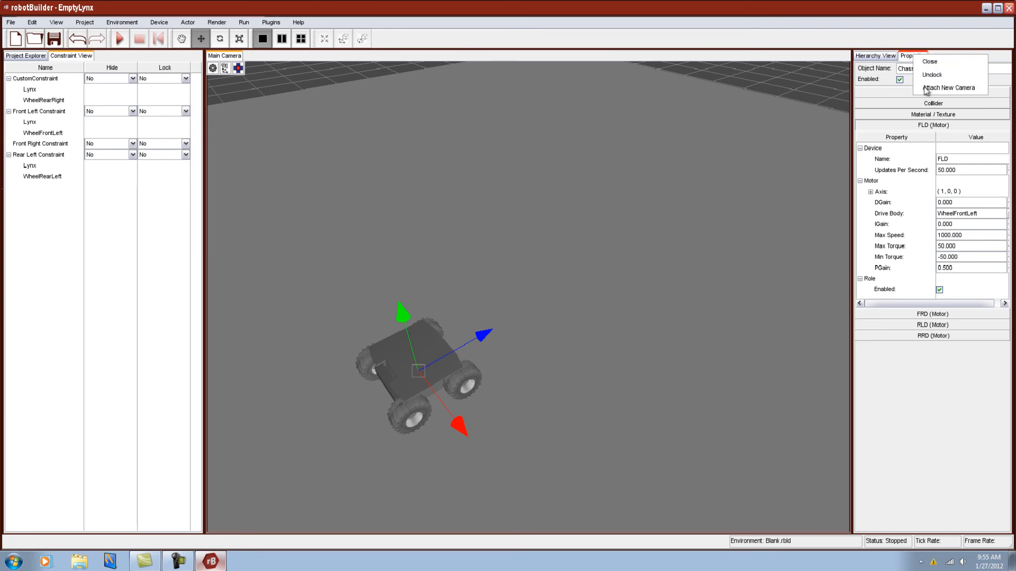
click(919, 78)
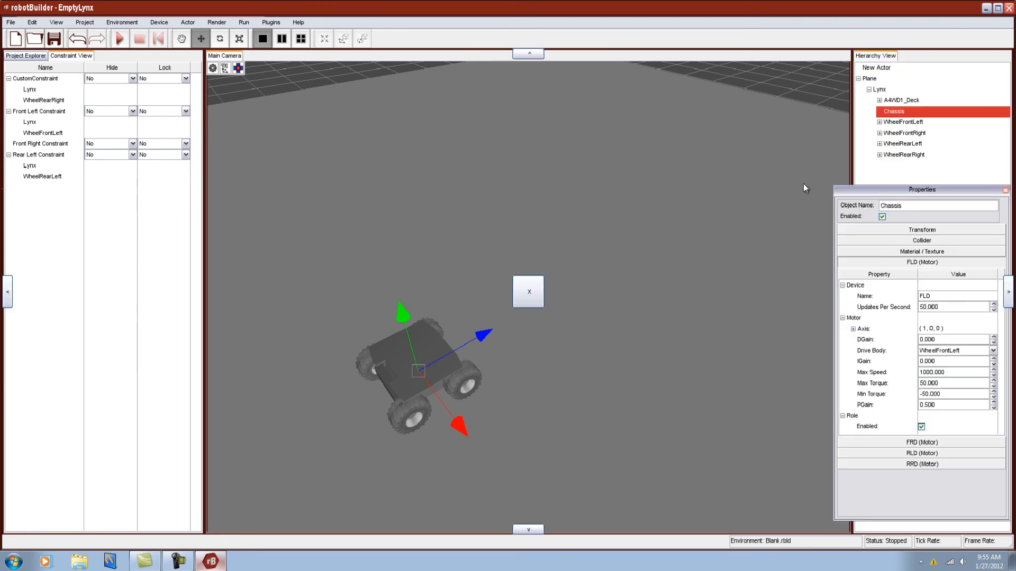
drag(848, 197, 635, 138)
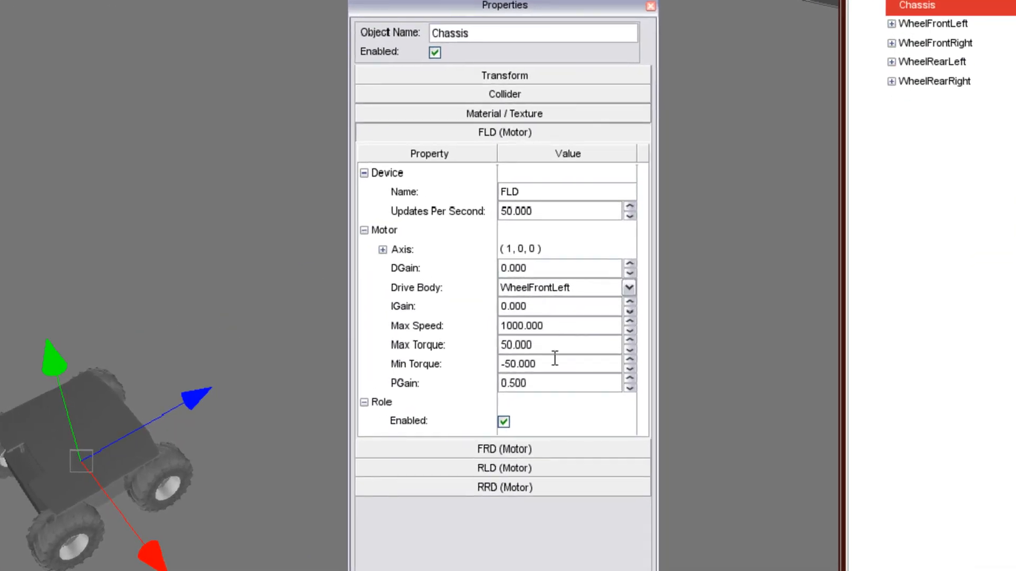
Step: Set the PGain of the Chassis's FLD motor to 0.01
click(559, 383)
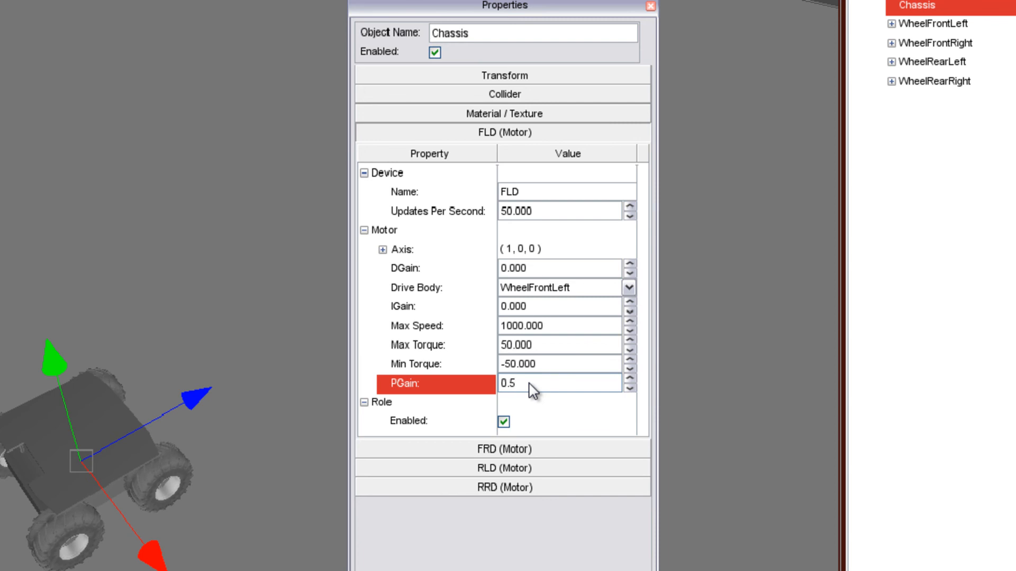
key(BackSpace)
key(BackSpace)
text(.01)
Step: Set the PGain of the Chassis's FRD motor to 0.01 and collapse the front motors' settings
click(519, 449)
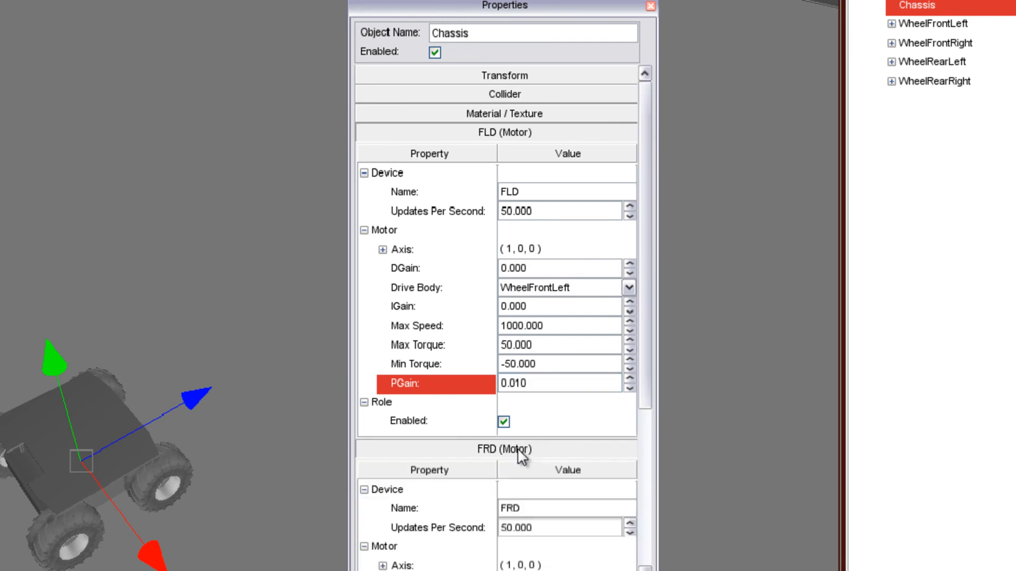
click(522, 134)
click(546, 404)
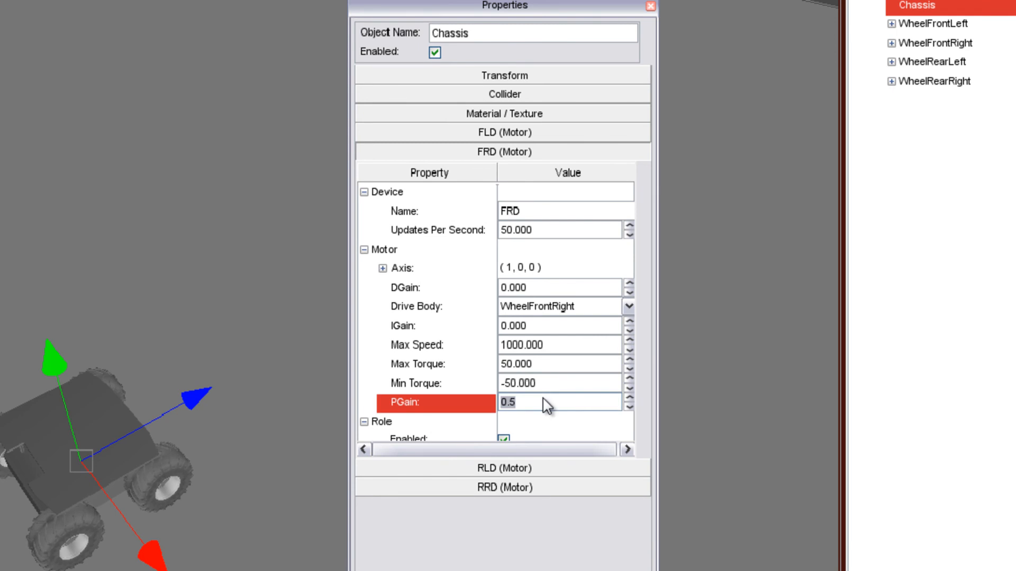
text(.01)
click(505, 153)
Step: Set the PGain of the Chassis's RLD motor to 0.01 and collapse its settings
click(506, 175)
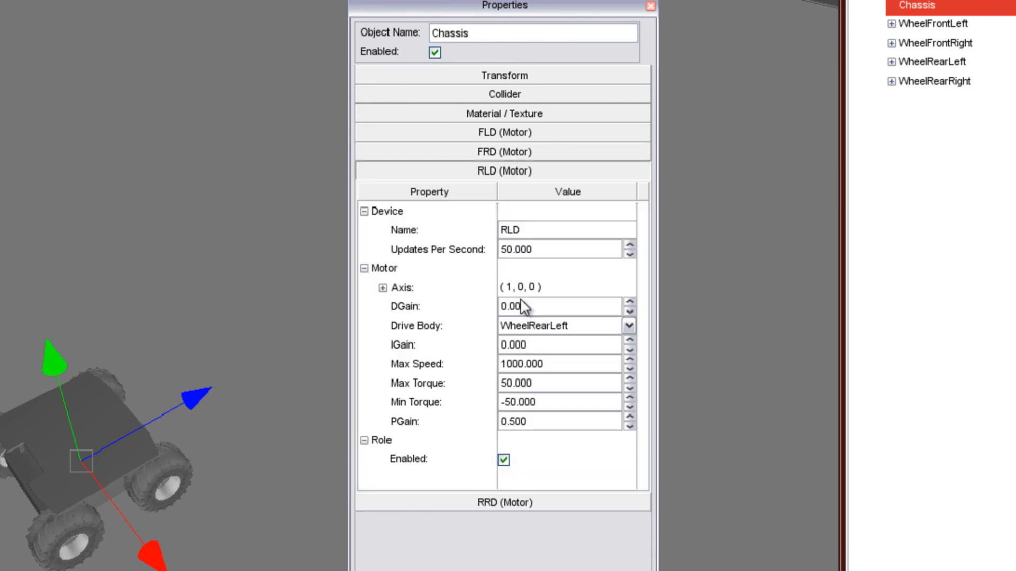
click(532, 420)
text(.01)
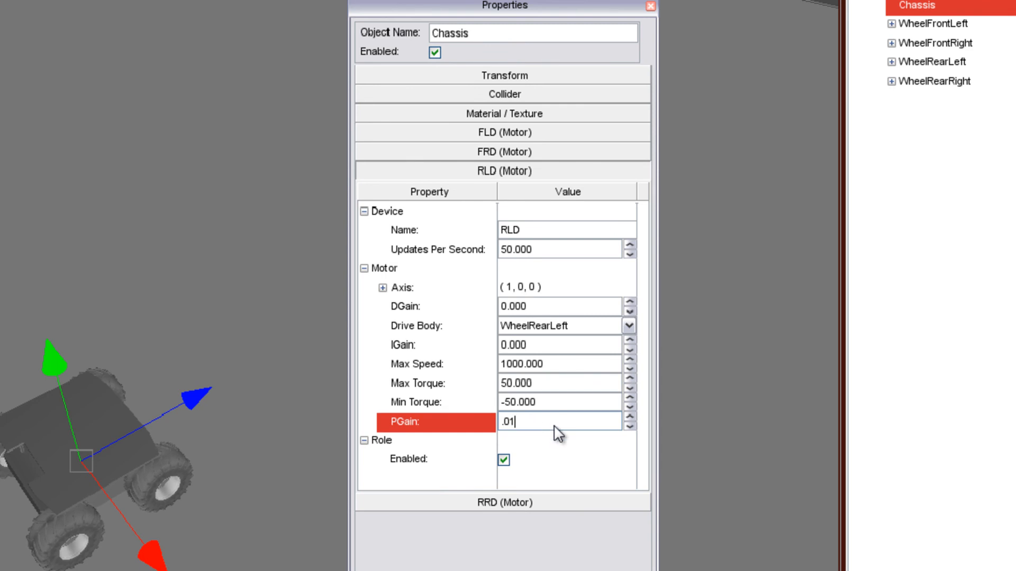
click(554, 174)
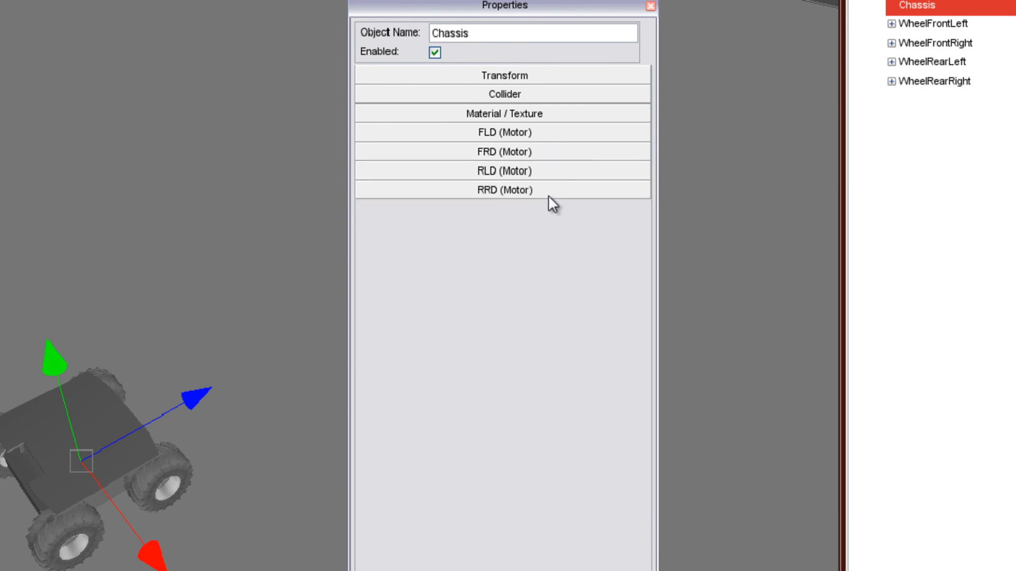
Step: Set the PGain of the Chassis's RRD motor to 0.01 and collapse its settings
click(548, 196)
click(549, 444)
text(.01)
click(565, 190)
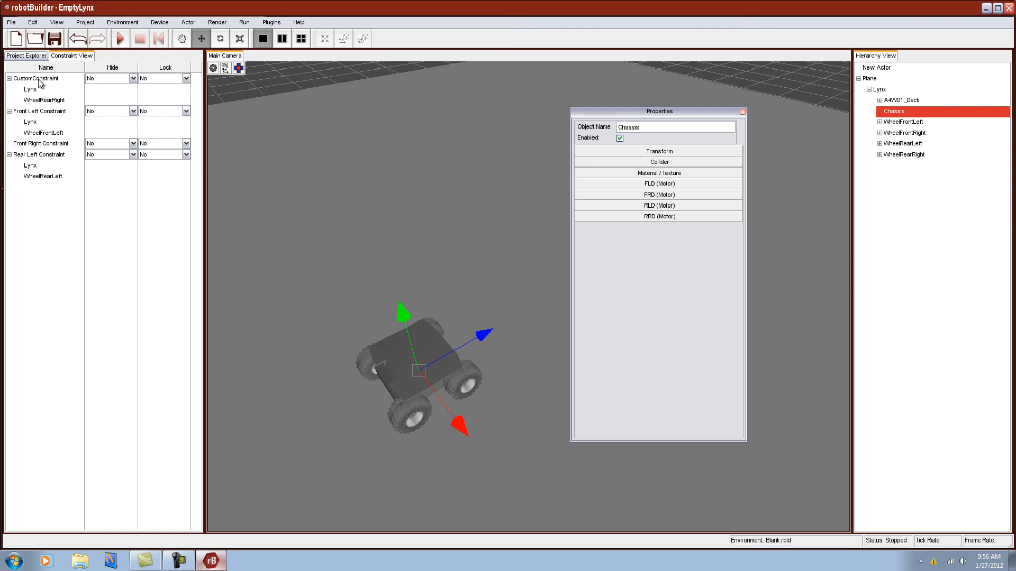
Step: Rename the CustomConstraint that joins WheelRearRight to Lynx as Rear Right Constraint
click(38, 79)
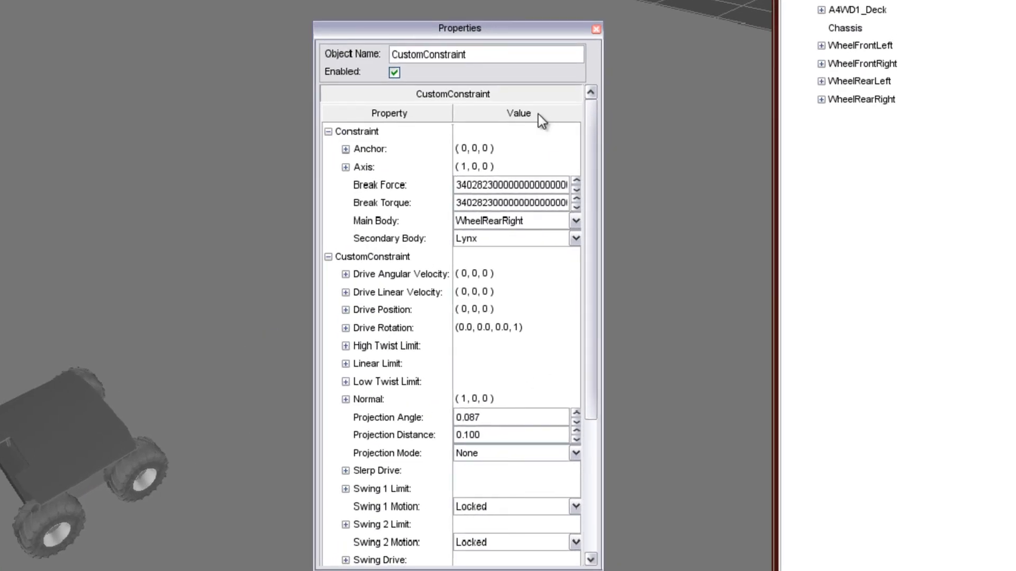
double_click(487, 55)
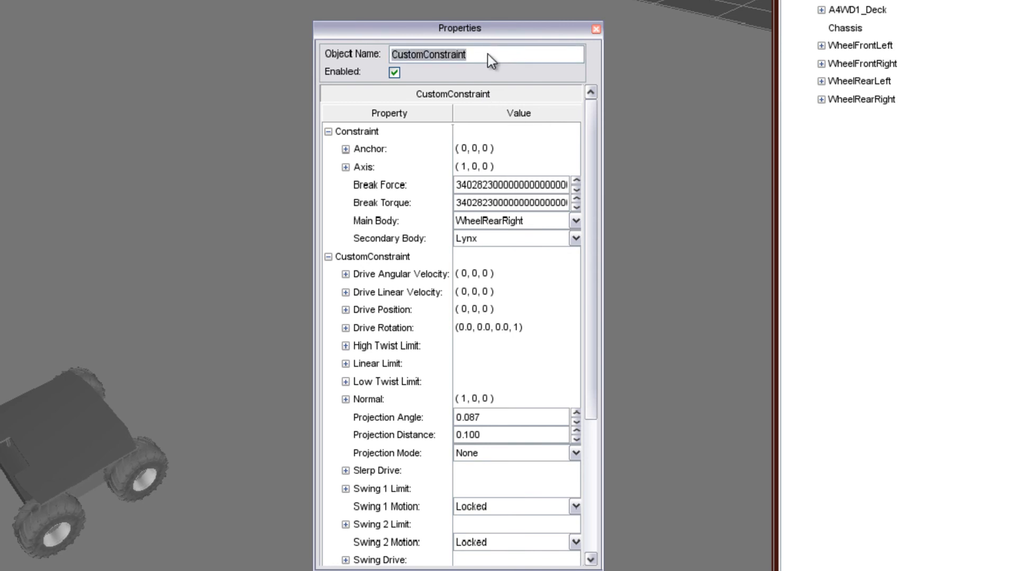
key(BackSpace)
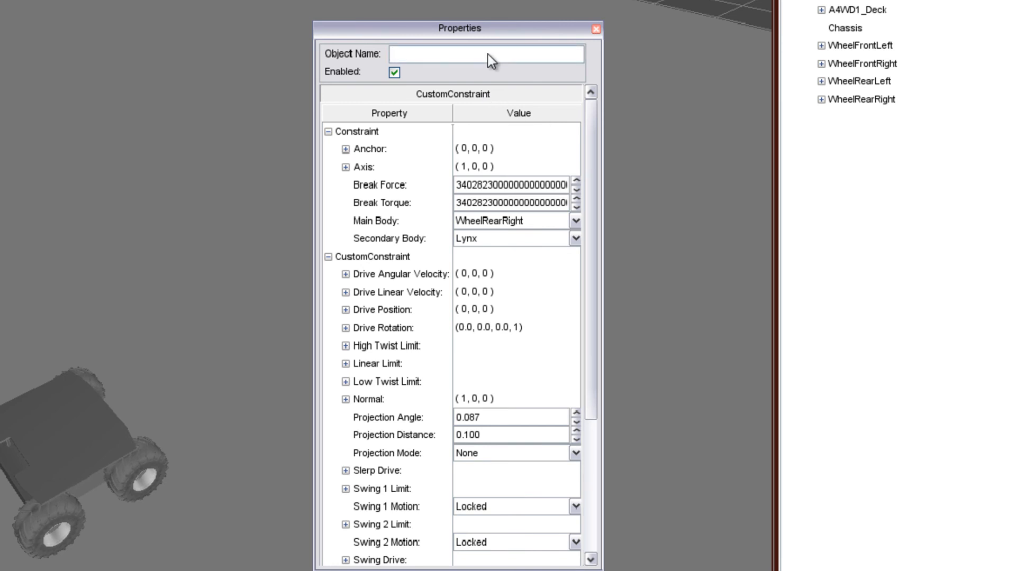
text(Rear)
text( Right C)
text(onstraint)
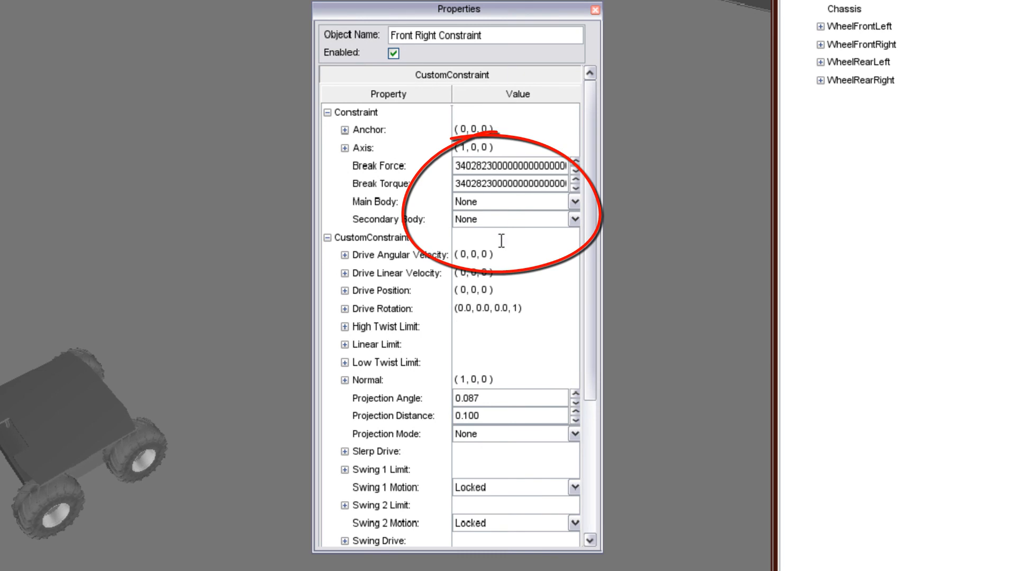
Step: Set the Front Right Constraint's Main Body to WheelFrontRight and its Secondary Body to Lynx
click(481, 205)
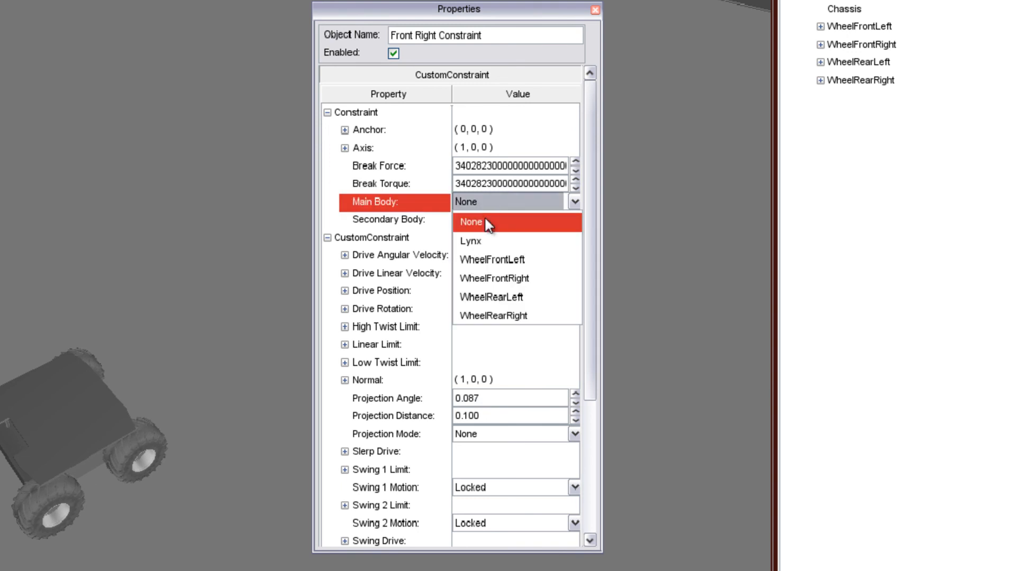
click(506, 280)
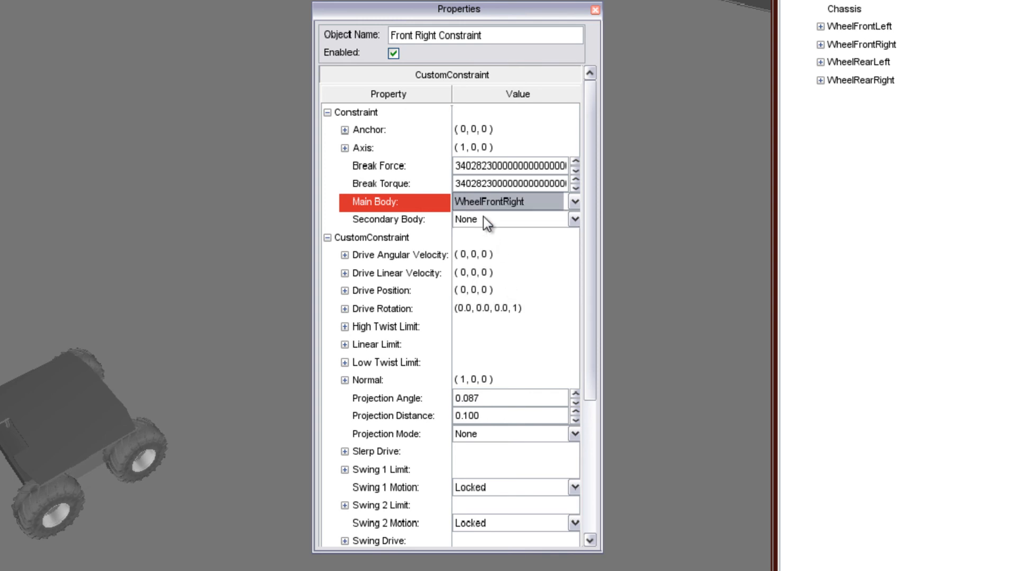
click(483, 219)
click(483, 260)
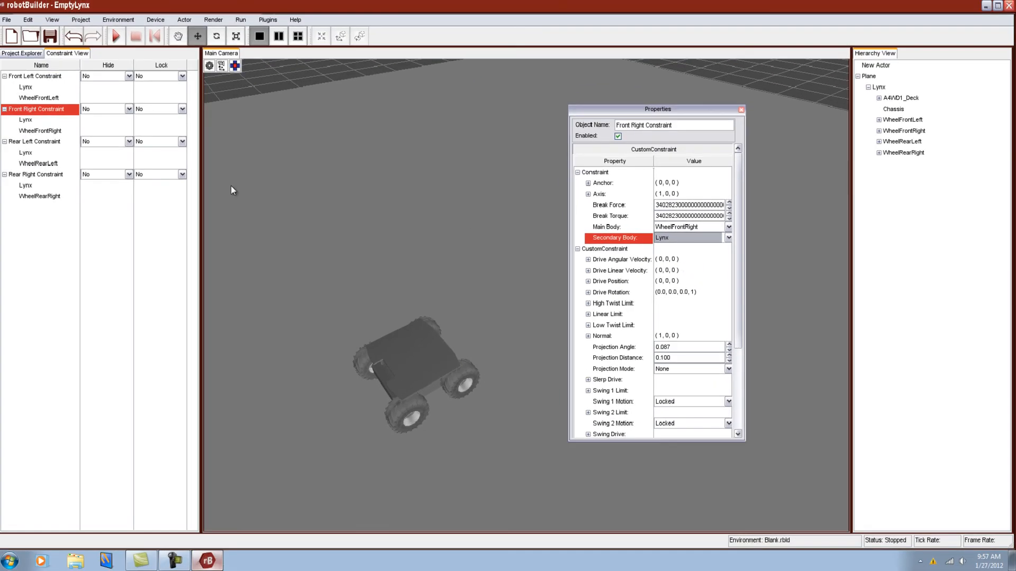
Step: Check the bodies assigned to the Rear Left and Rear Right Constraints, and test the robot by running and stopping the simulation
click(51, 143)
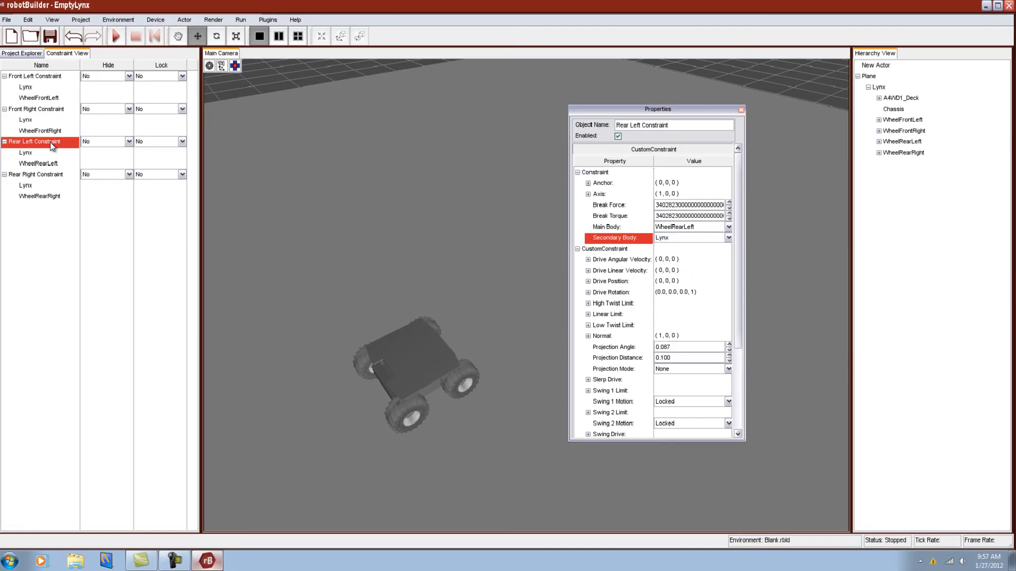
click(43, 176)
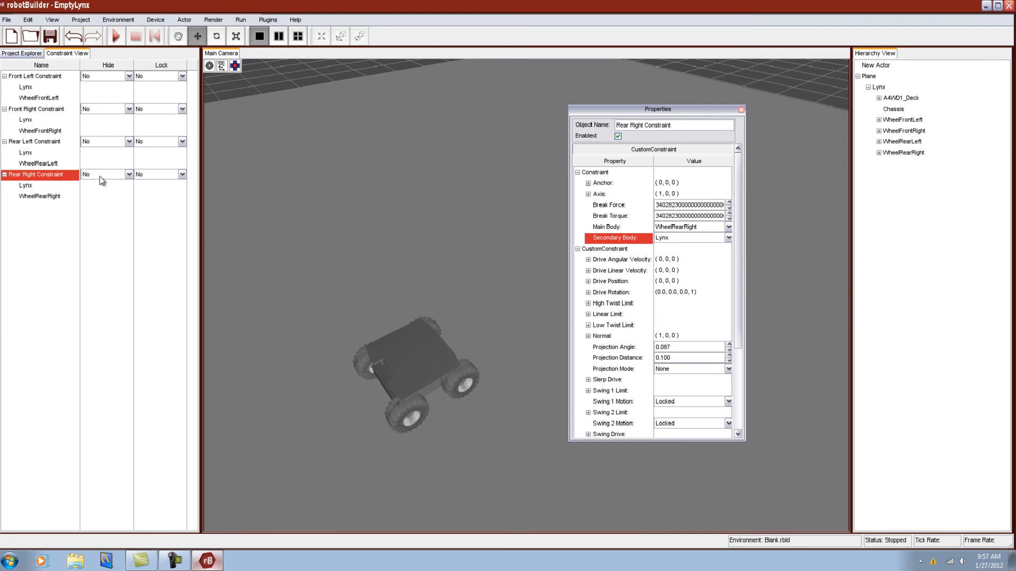
click(115, 37)
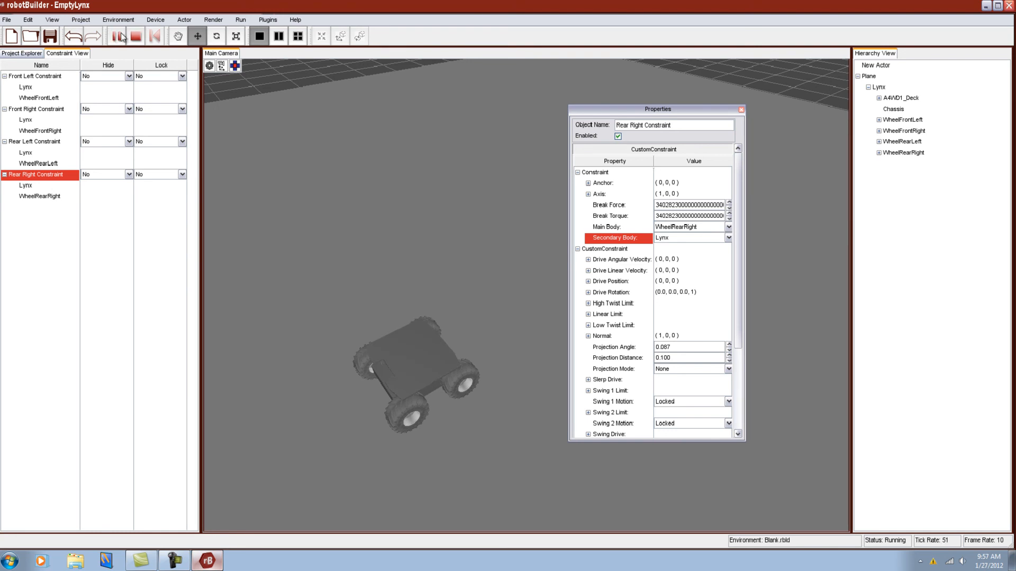
click(134, 39)
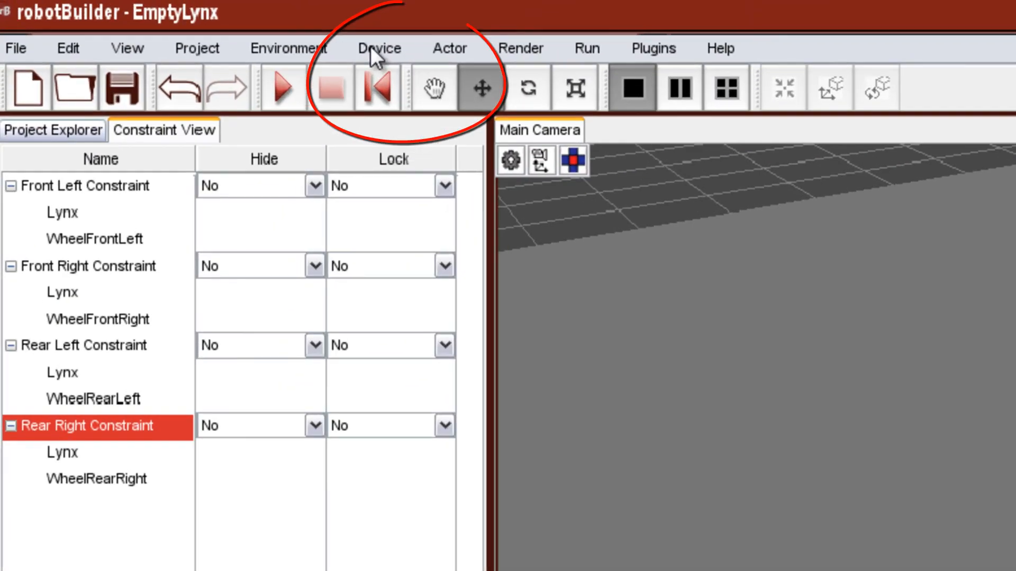
Step: Open the Device Controls and add an RPM control for each of the FLD, FRD, RLD and RRD motors
click(154, 21)
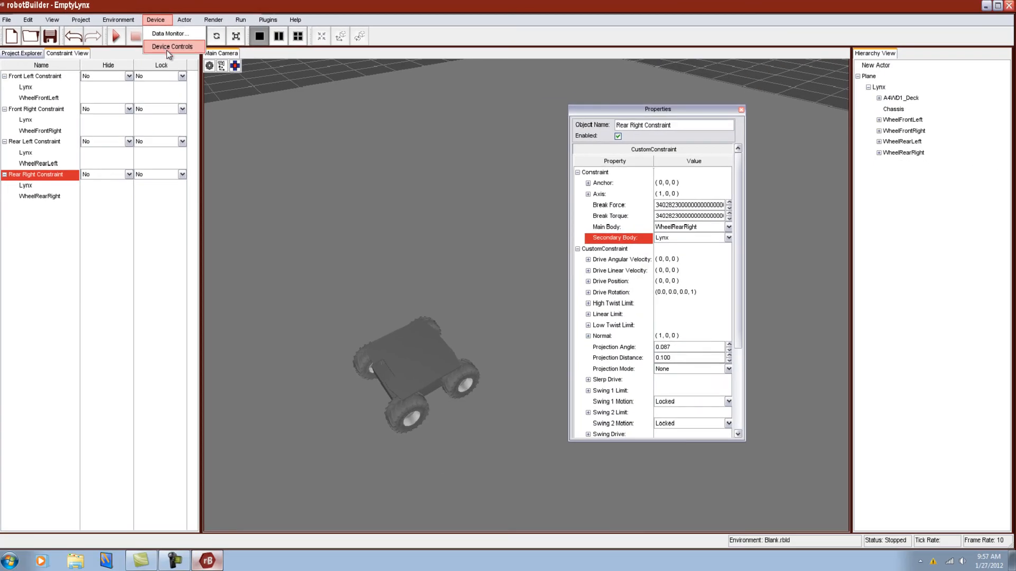
click(167, 50)
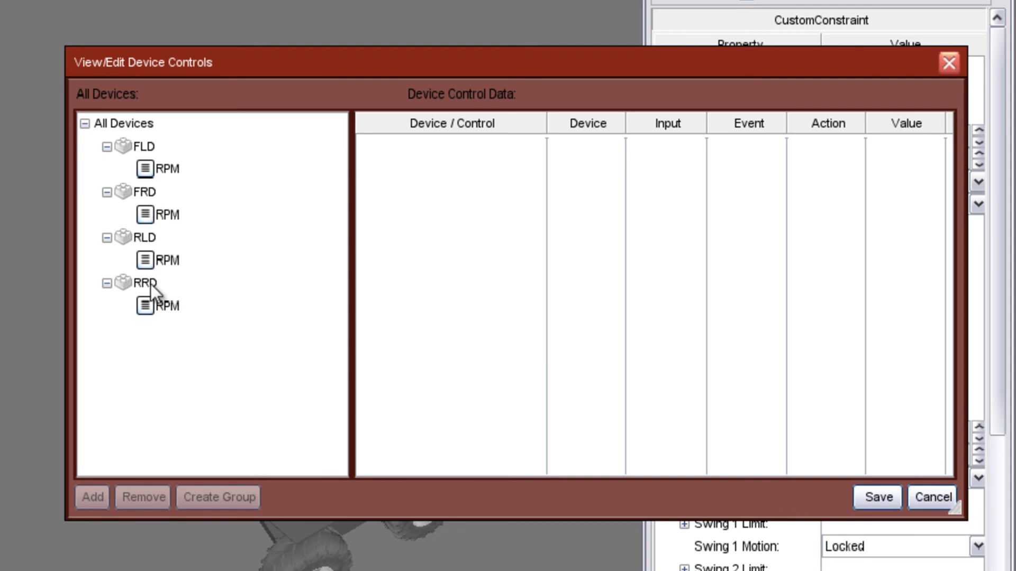
click(154, 148)
click(168, 170)
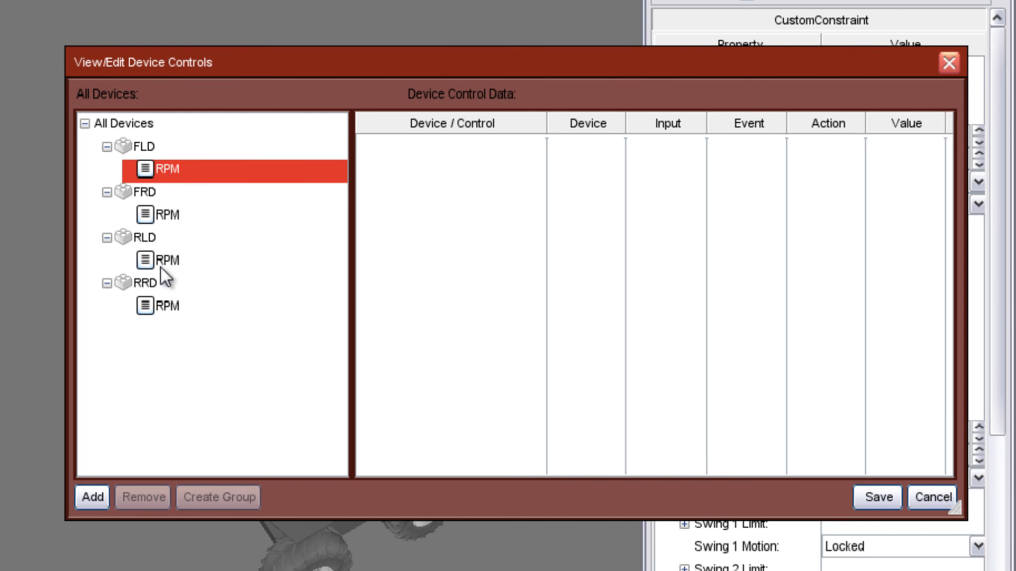
click(93, 501)
click(164, 218)
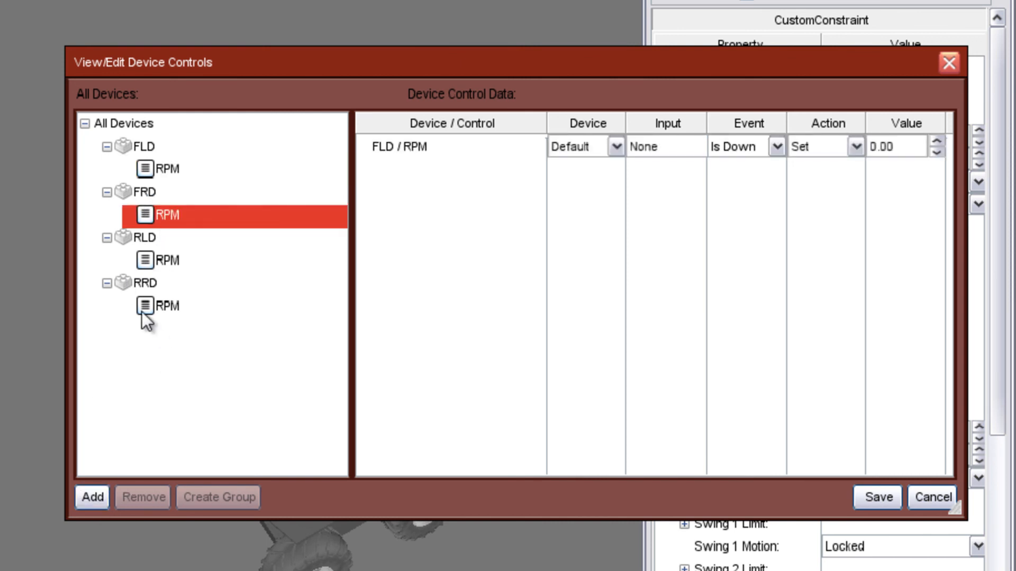
click(89, 496)
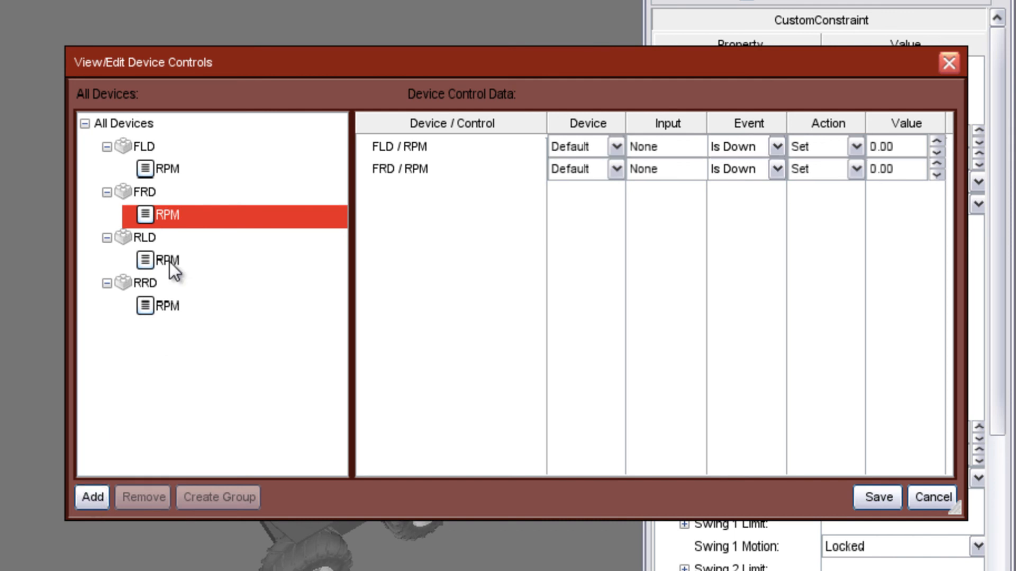
click(170, 256)
click(90, 496)
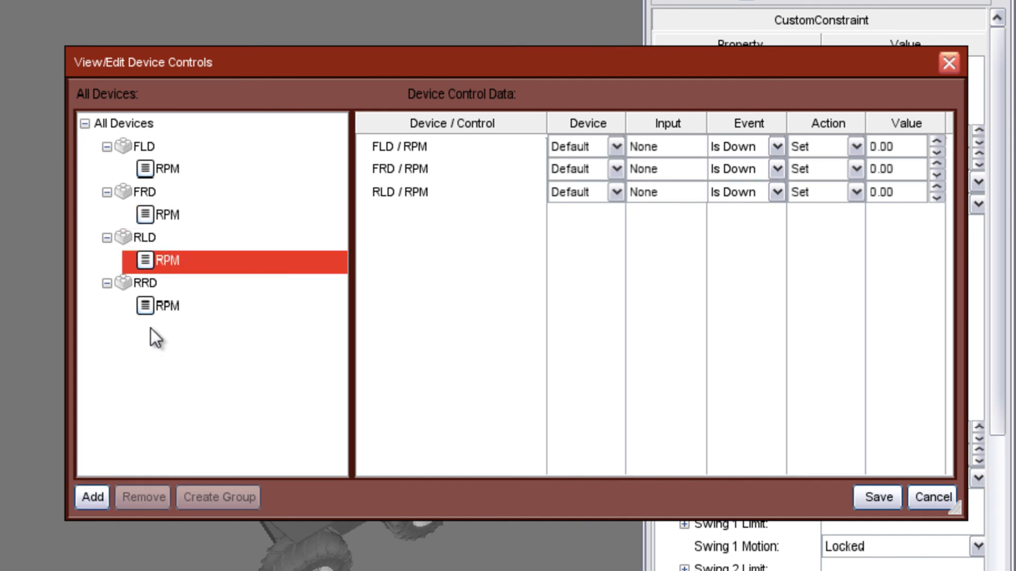
click(165, 310)
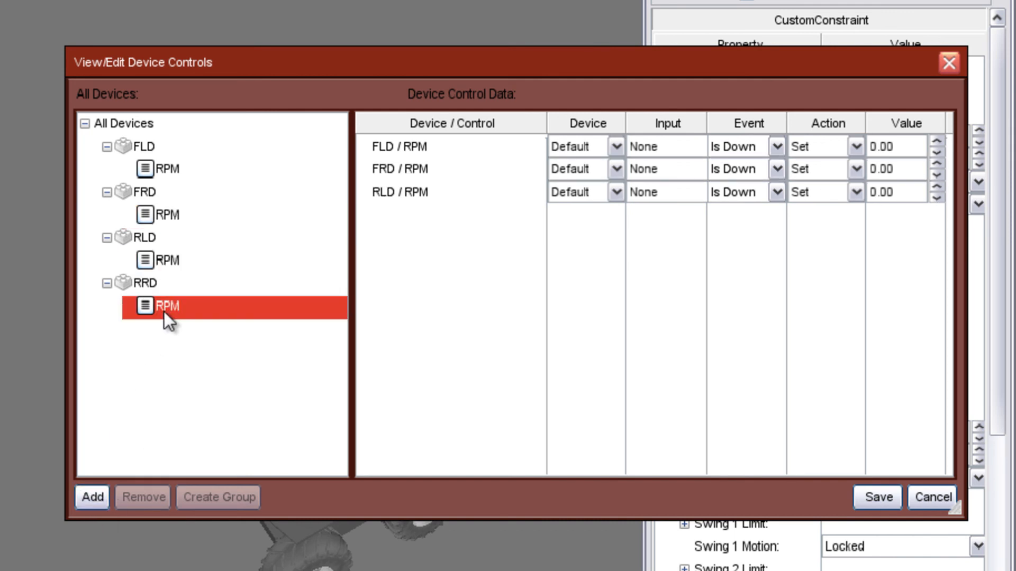
click(96, 491)
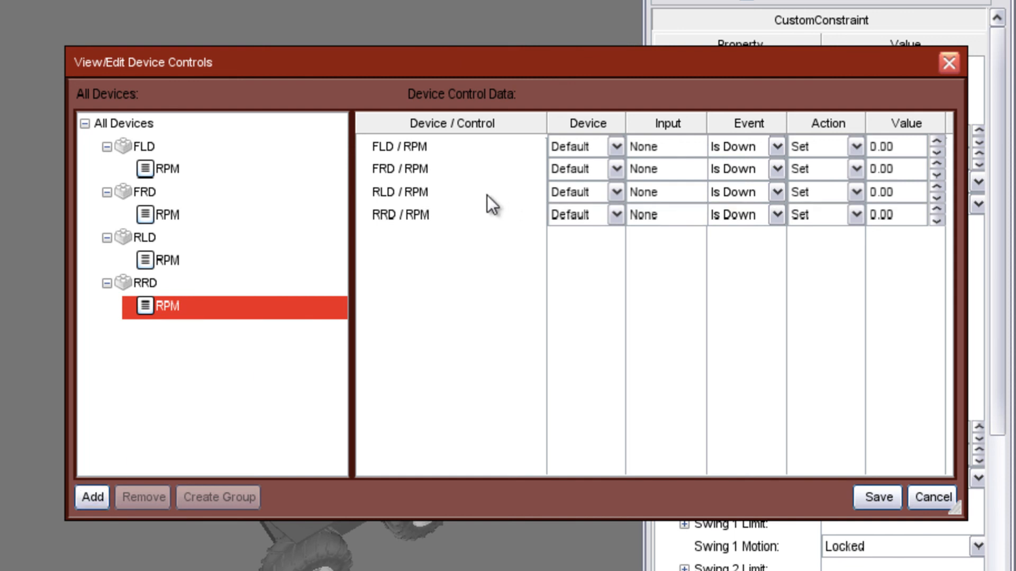
Step: Group the FLD, FRD, RLD and RRD RPM controls together
click(423, 143)
shift+click(407, 221)
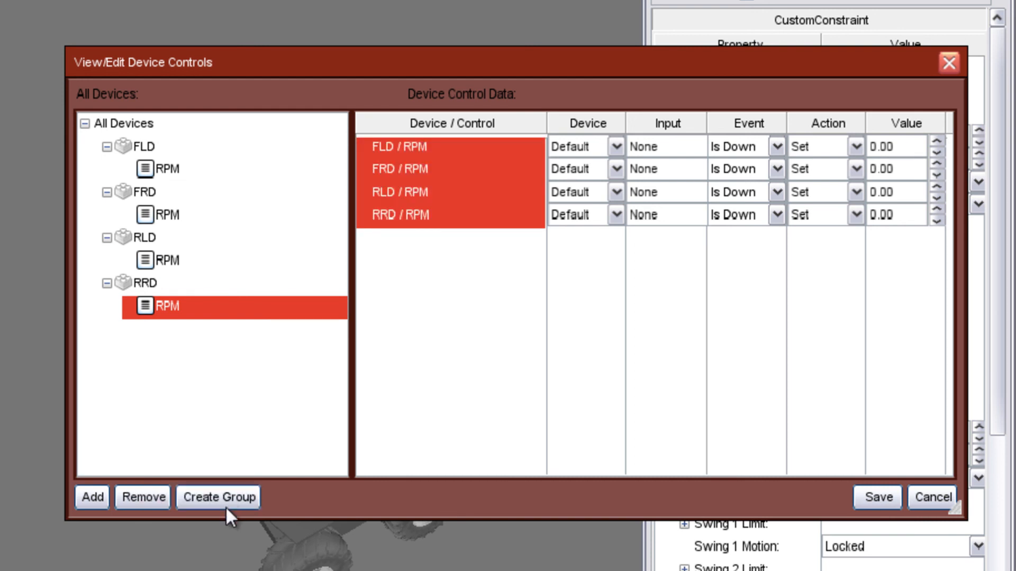
click(241, 499)
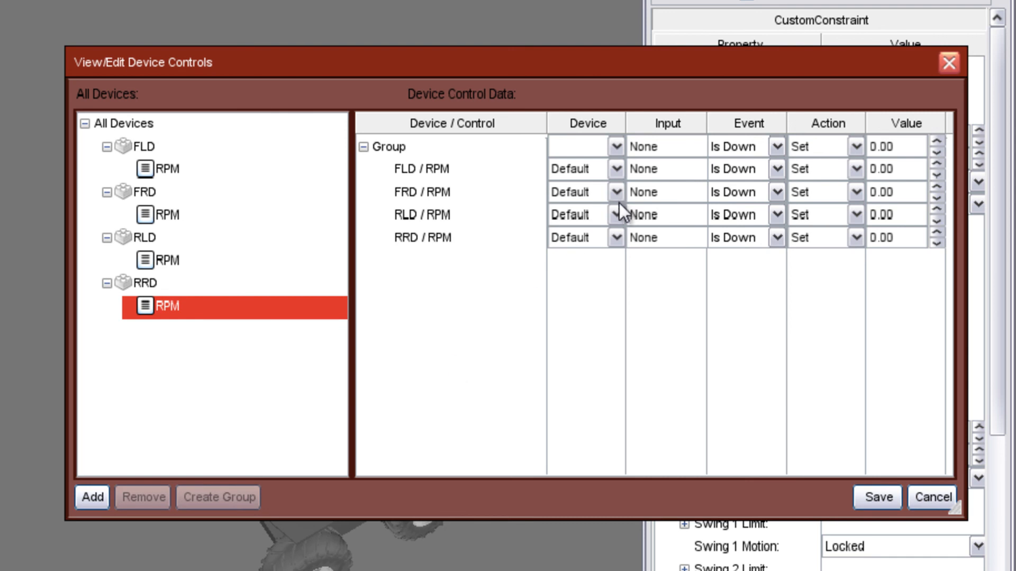
Step: Assign the W key as the RPM group's input and set the group's value to 100
click(666, 147)
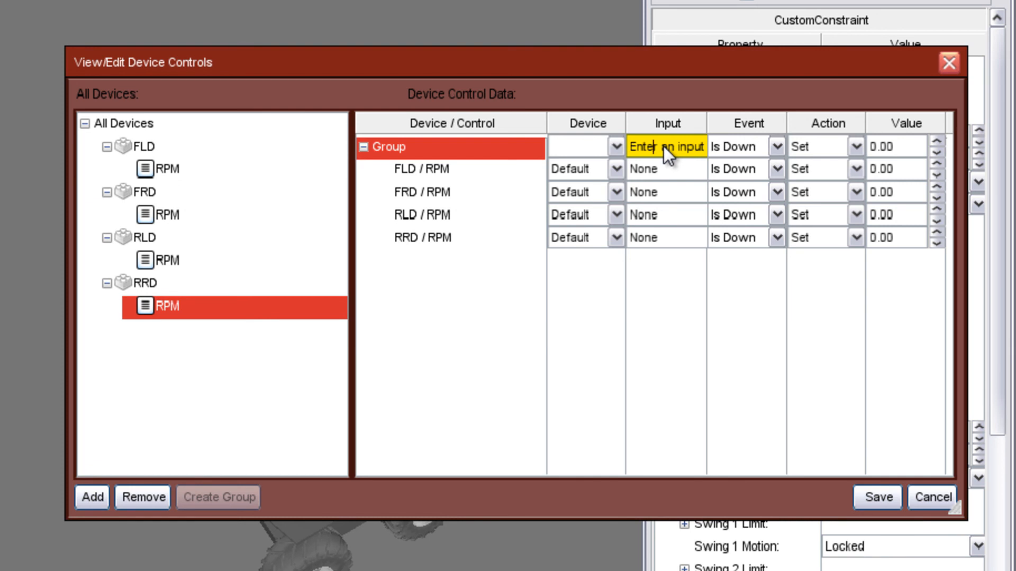
key(w)
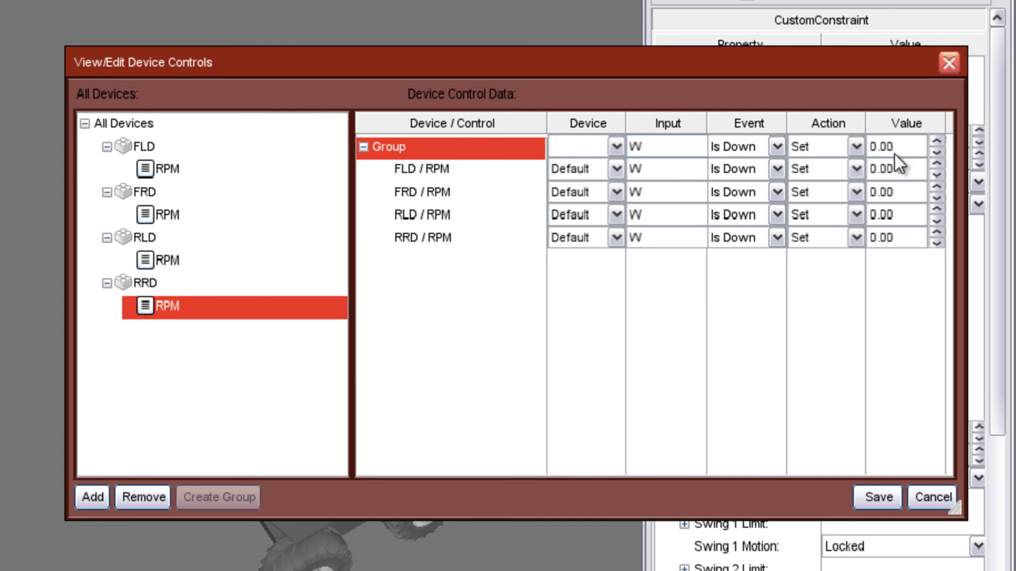
click(915, 147)
text(100)
click(519, 284)
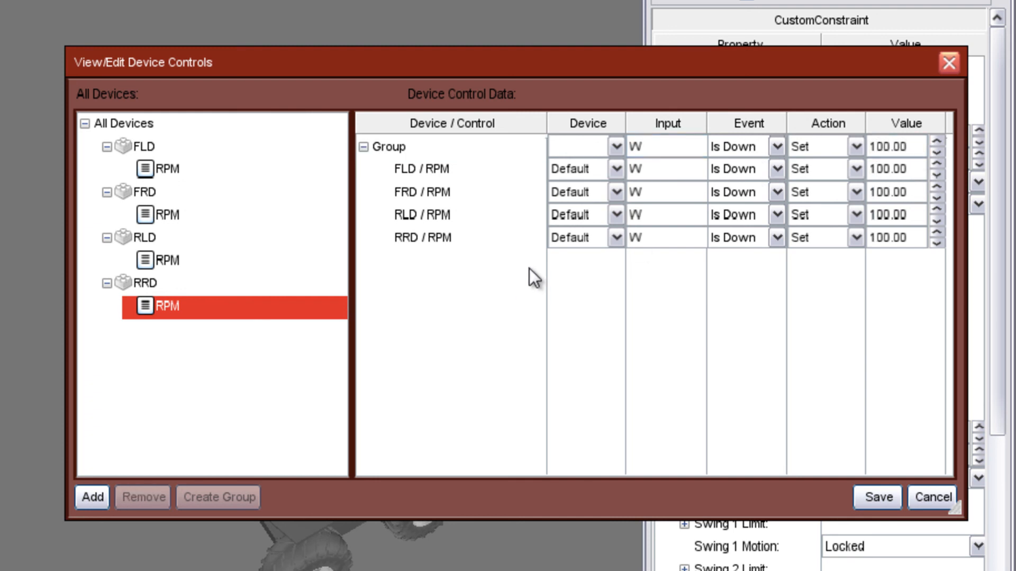
Step: Add a second RPM control for each of the FLD, FRD, RLD and RRD motors and group these four controls
click(169, 170)
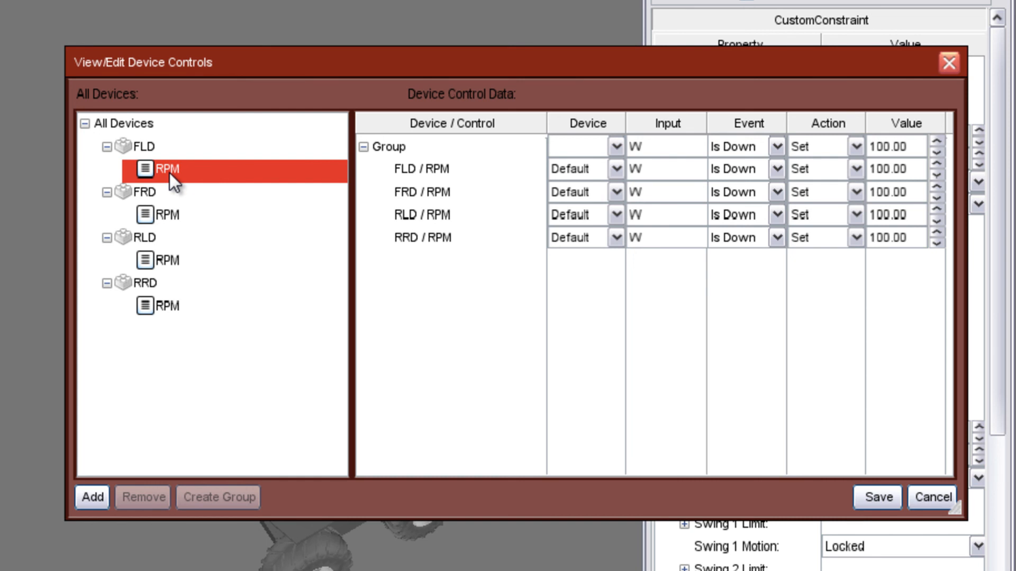
click(95, 496)
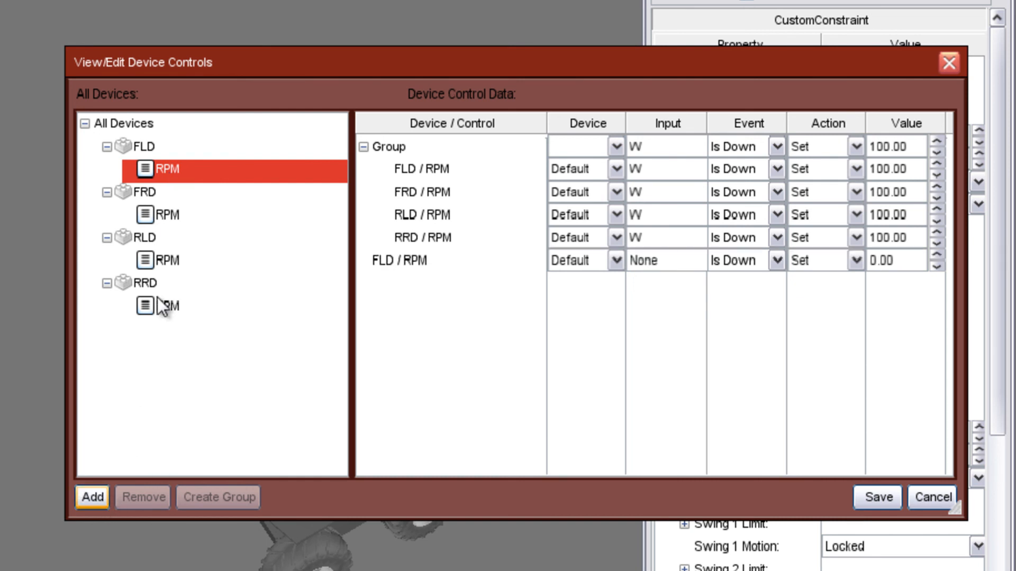
click(174, 216)
click(91, 496)
click(161, 267)
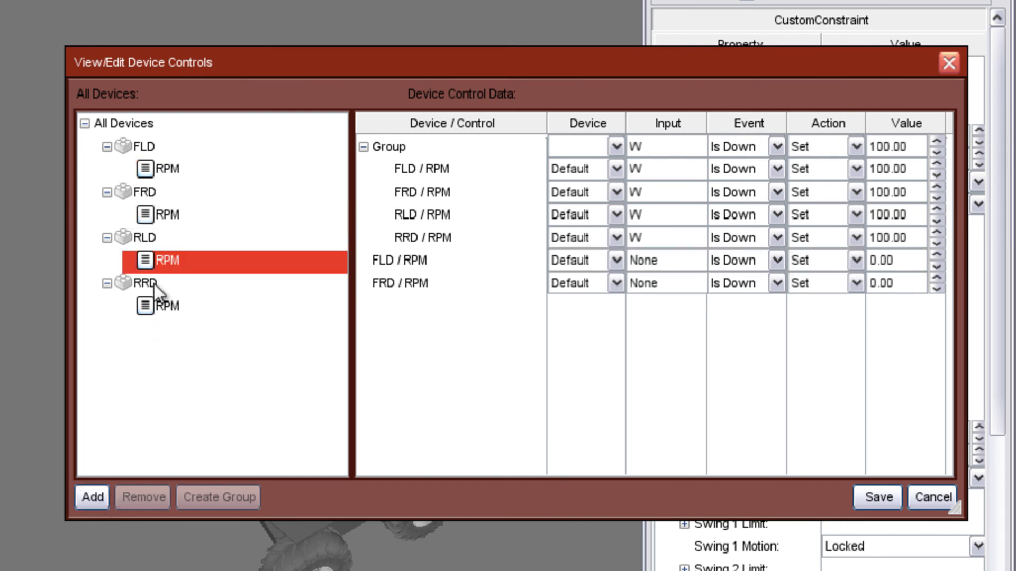
click(92, 497)
click(159, 307)
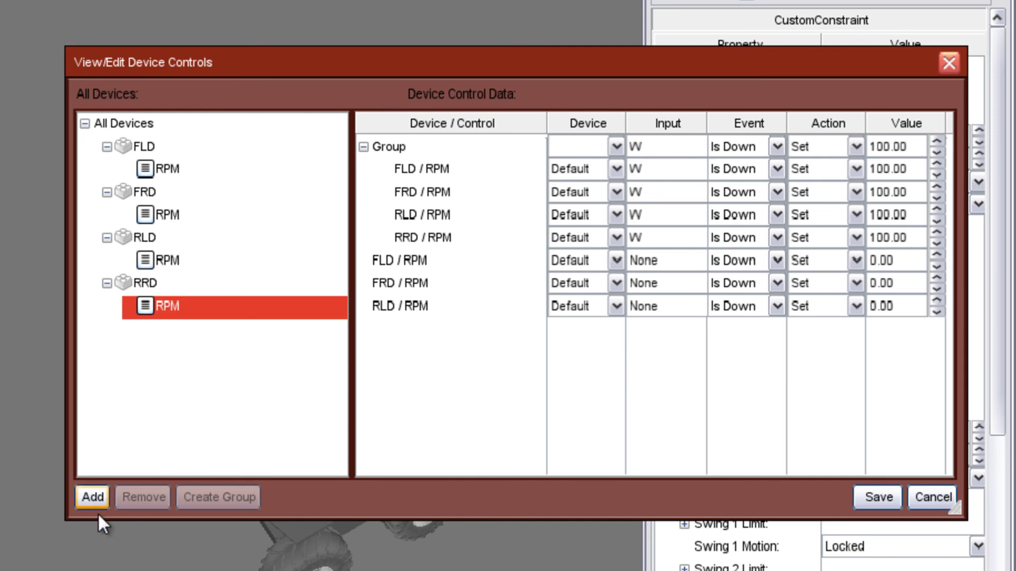
click(100, 494)
click(405, 265)
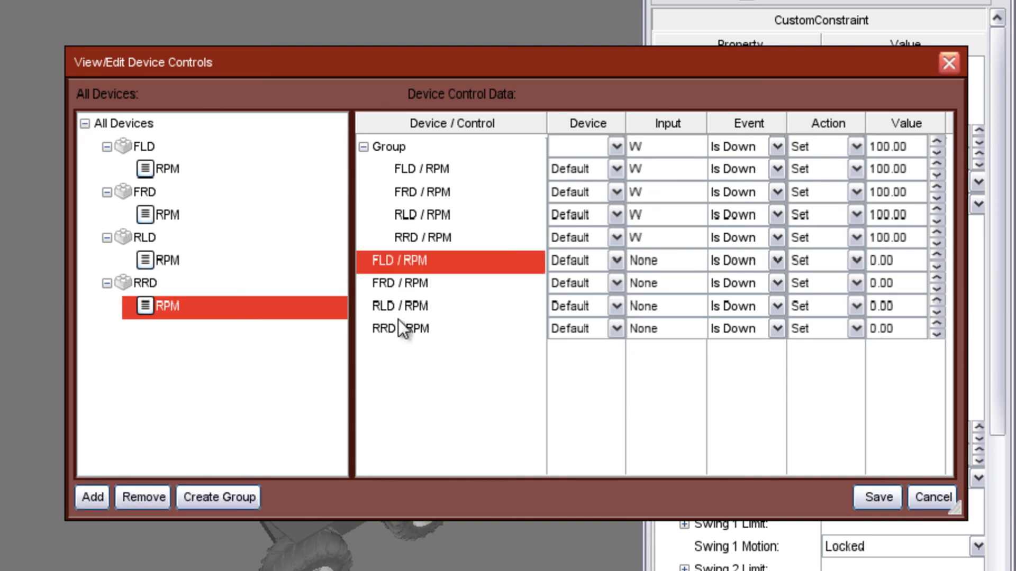
shift+click(389, 333)
click(243, 496)
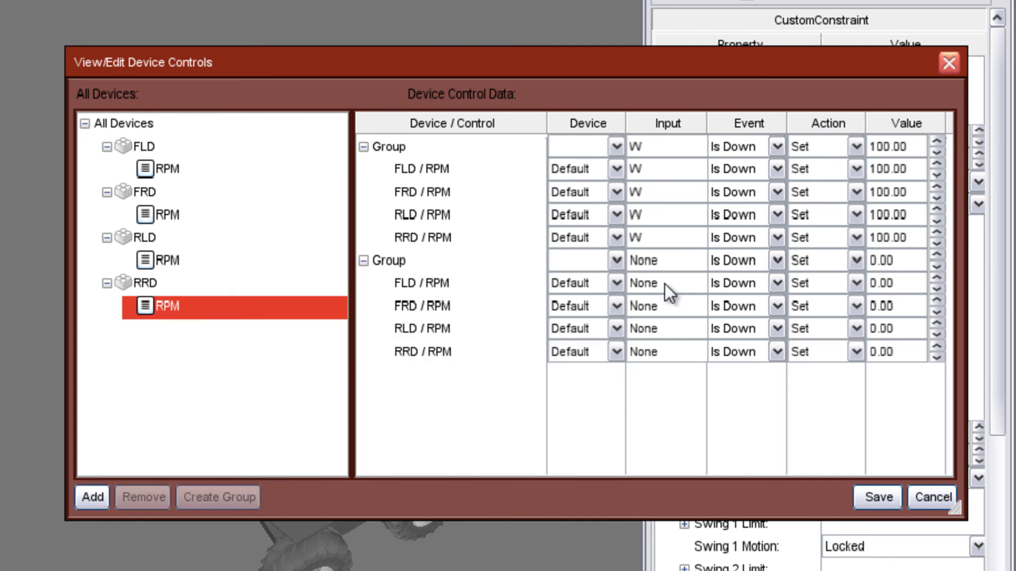
Step: Assign the W key to the second group with the Is Up event, and save the device controls
click(661, 259)
key(w)
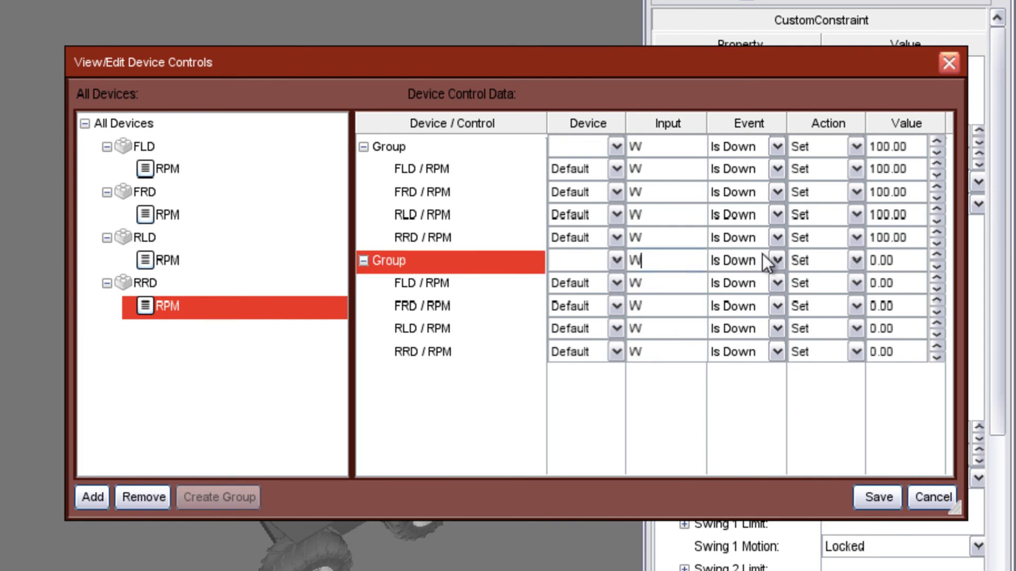
click(778, 258)
click(766, 306)
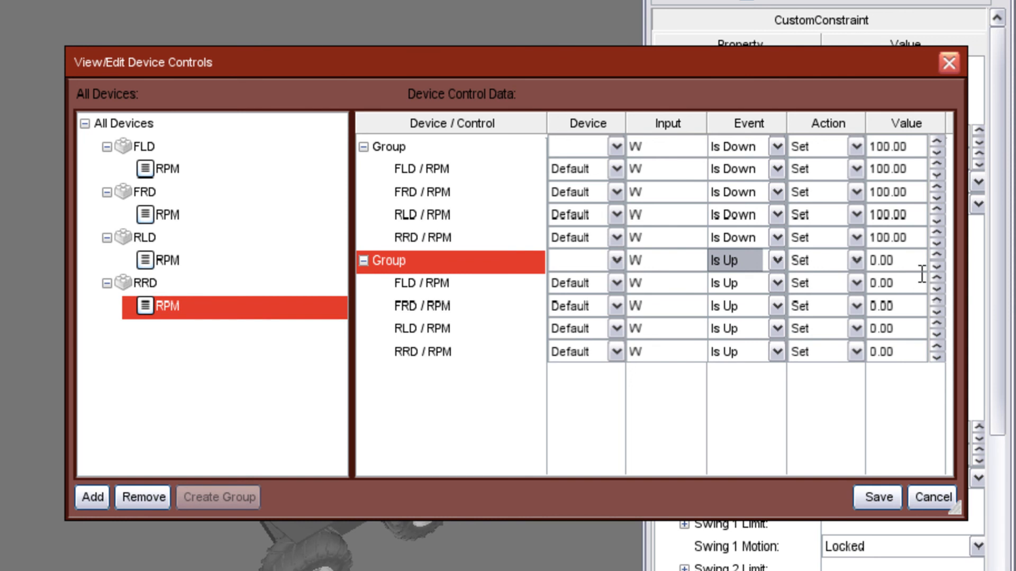
click(877, 498)
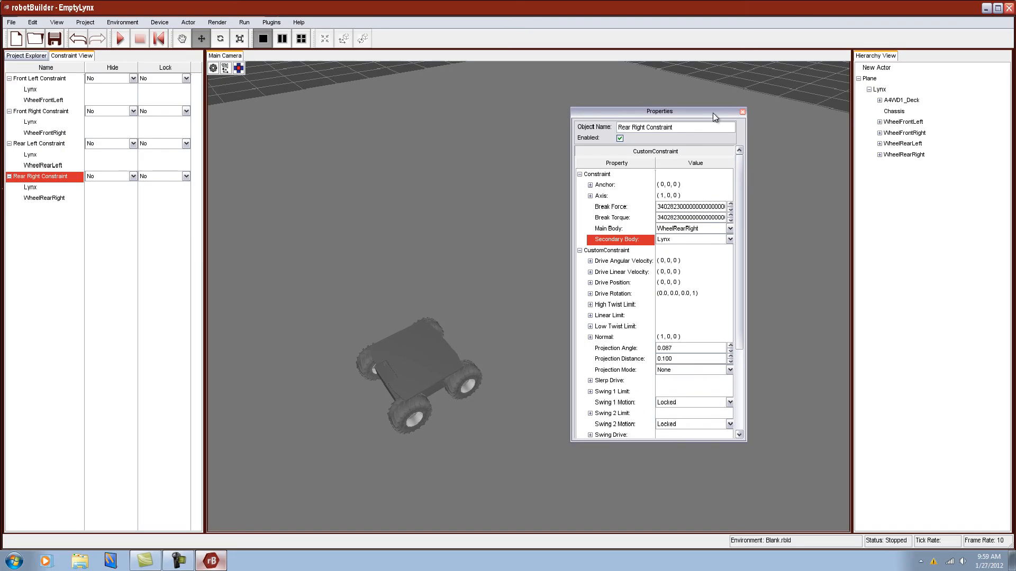
Step: Dock the Properties window beside the Hierarchy View, and test the W drive control by running, stopping and resetting the simulation
drag(713, 113, 934, 297)
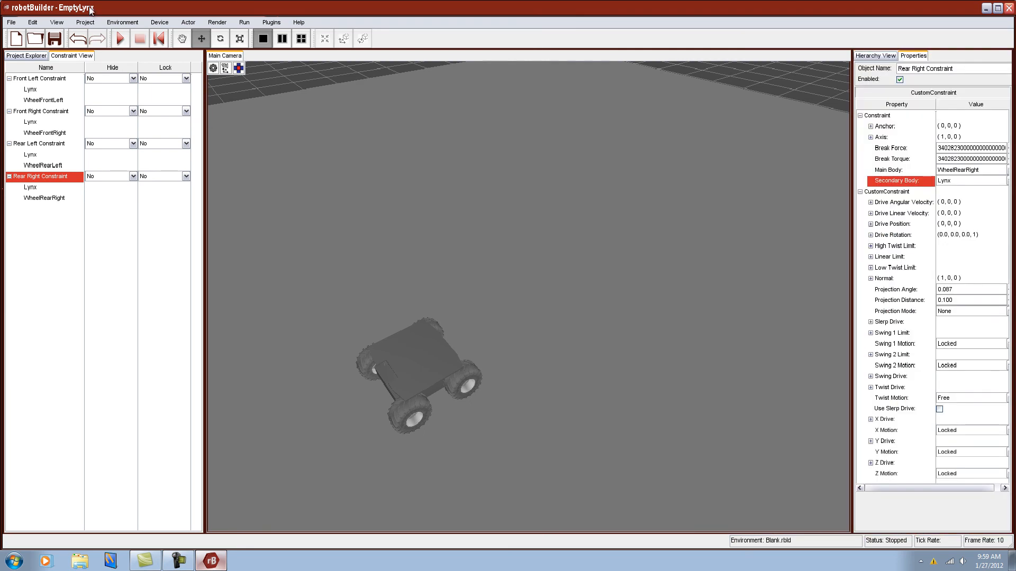
click(120, 38)
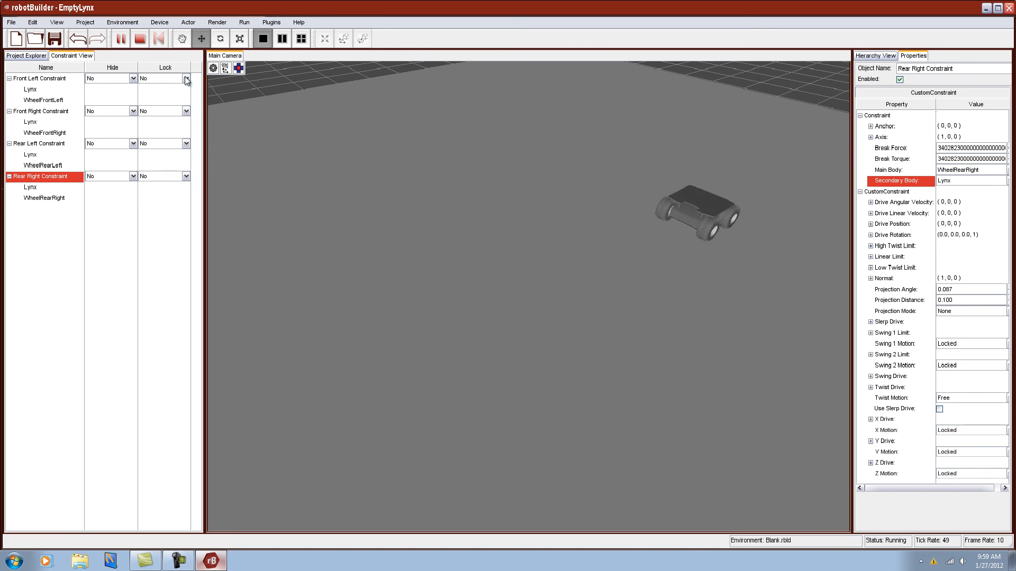
click(142, 38)
click(159, 39)
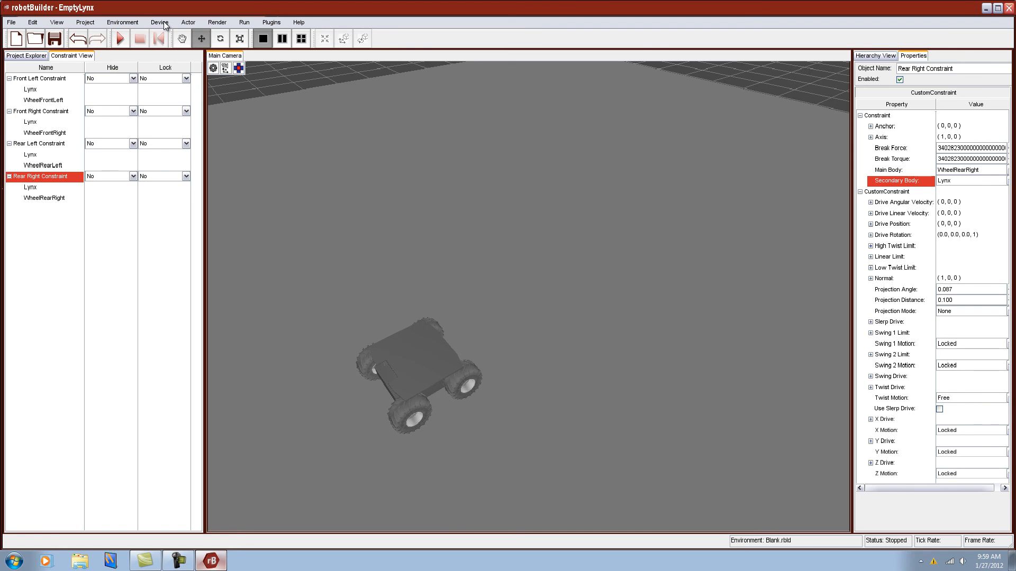
Step: Reopen the Device Controls and add a third RPM control for each of the FLD, FRD, RLD and RRD motors
click(161, 22)
click(169, 49)
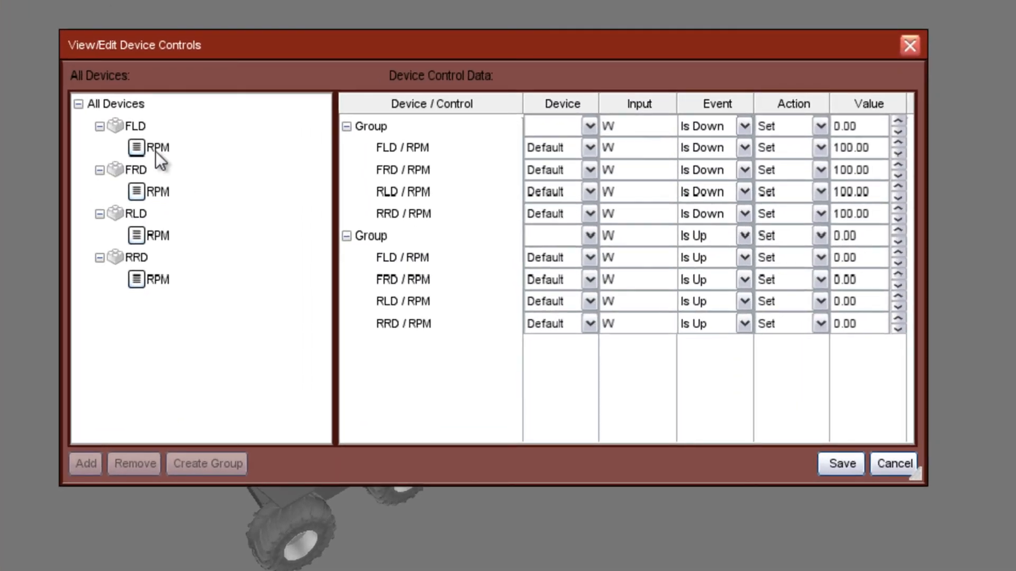
click(156, 151)
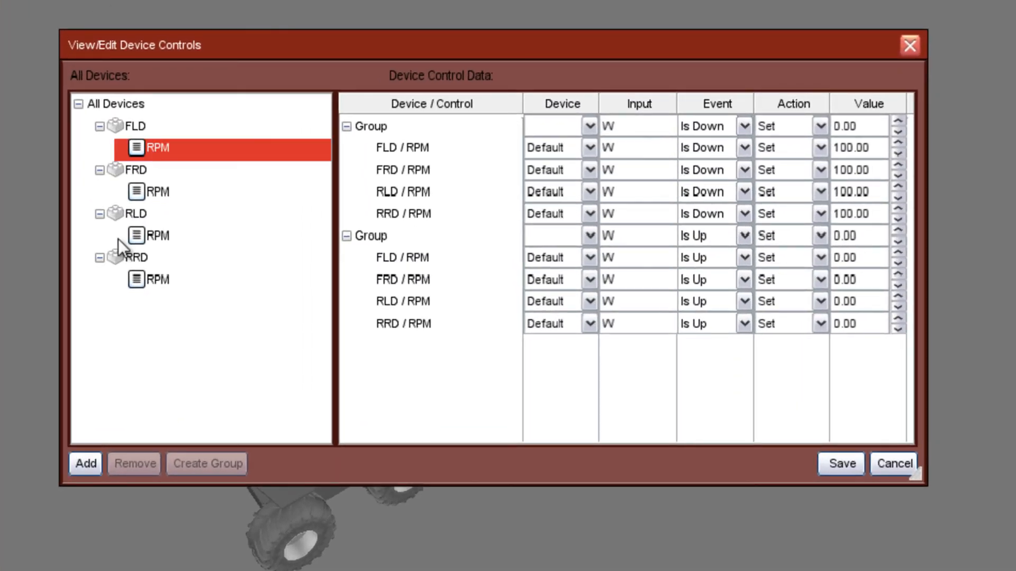
click(92, 465)
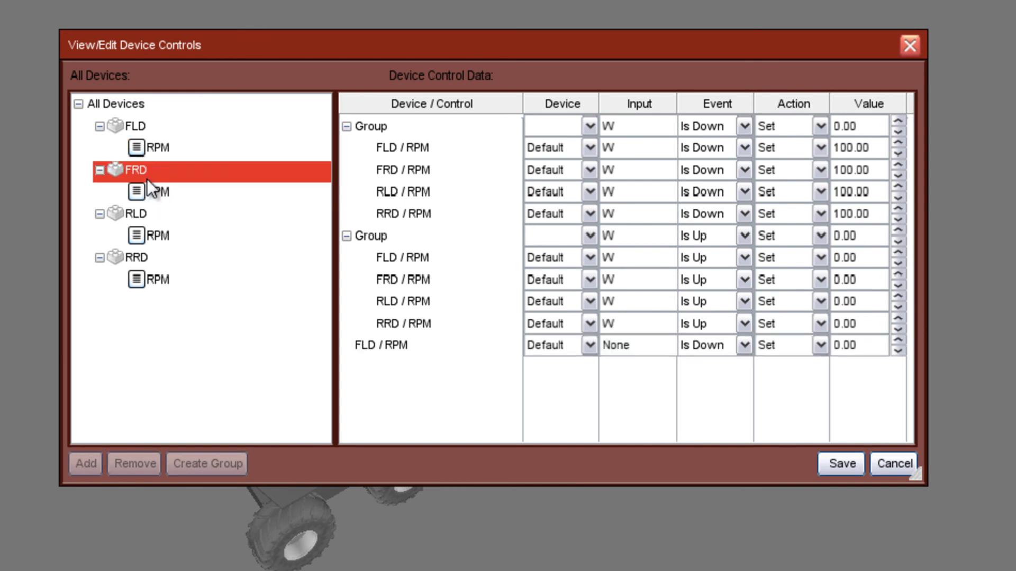
click(148, 191)
click(87, 463)
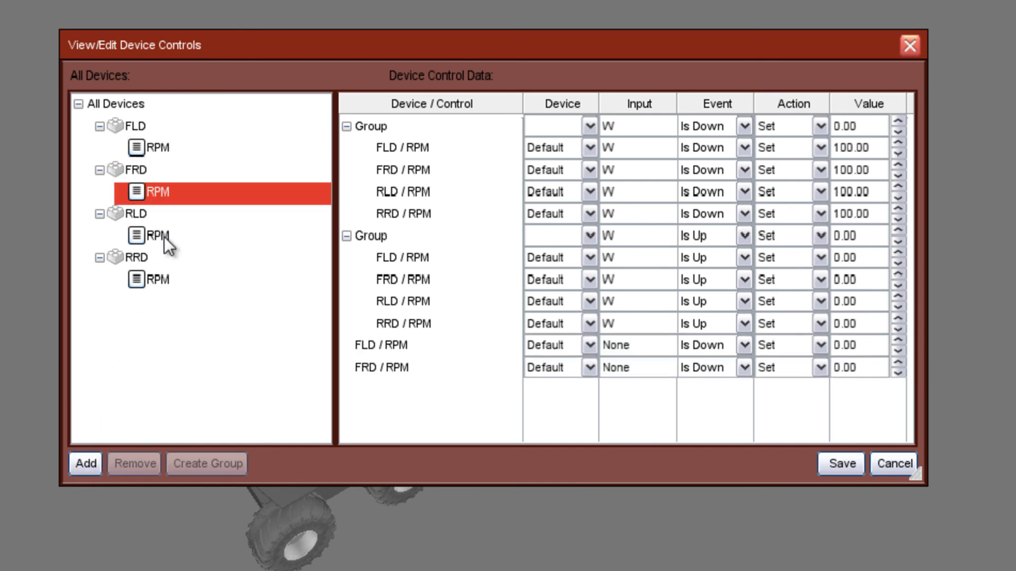
click(159, 236)
click(82, 471)
click(152, 280)
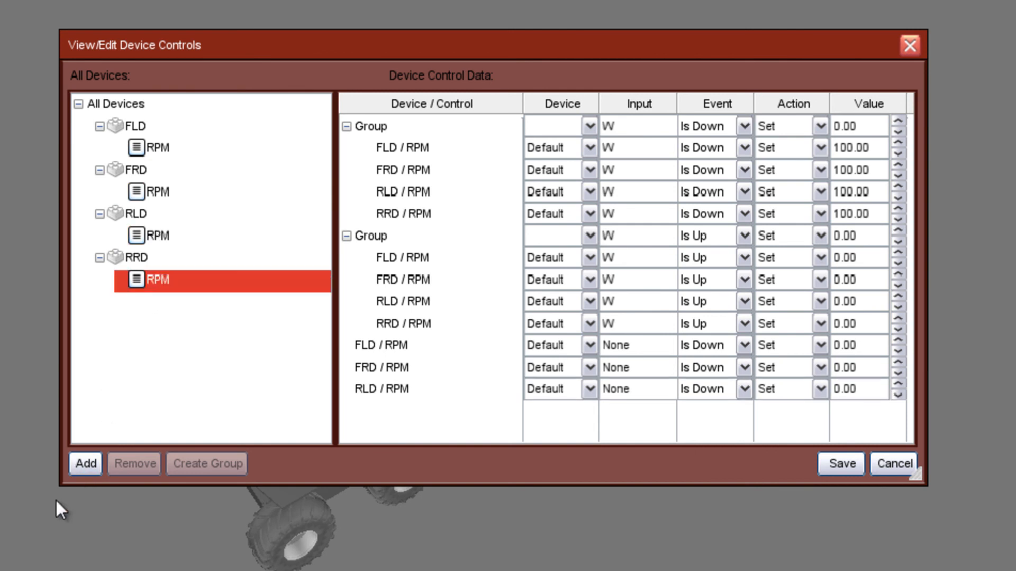
click(85, 464)
Step: Group the four new ungrouped RPM controls and assign the A key as the group's input
click(367, 349)
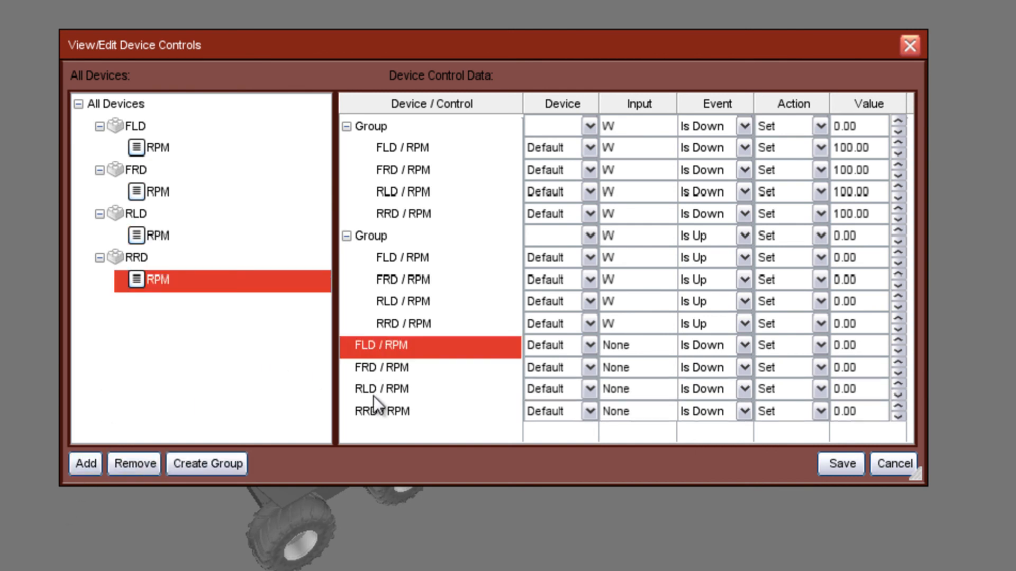
shift+click(373, 391)
shift+click(375, 411)
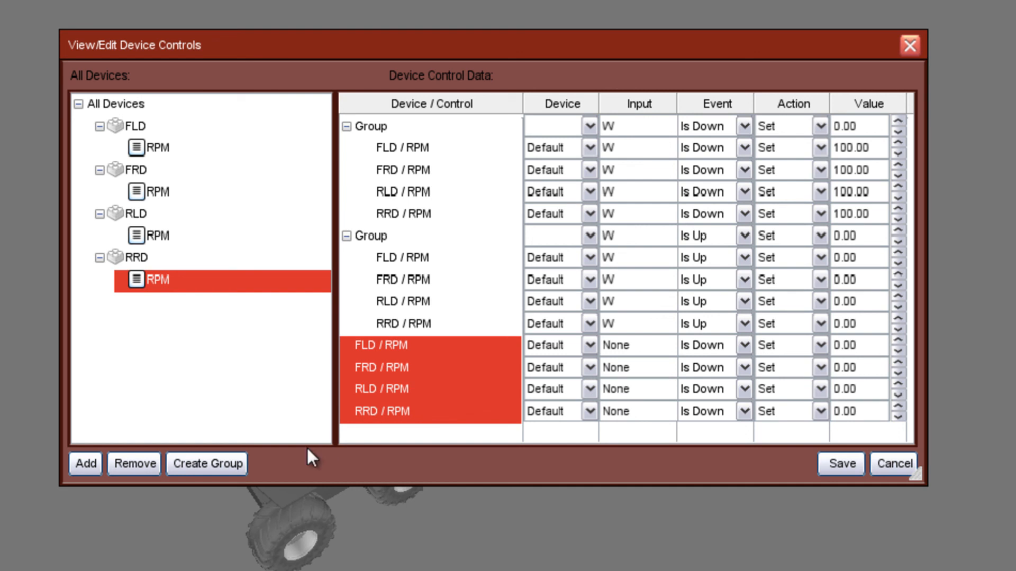
click(214, 463)
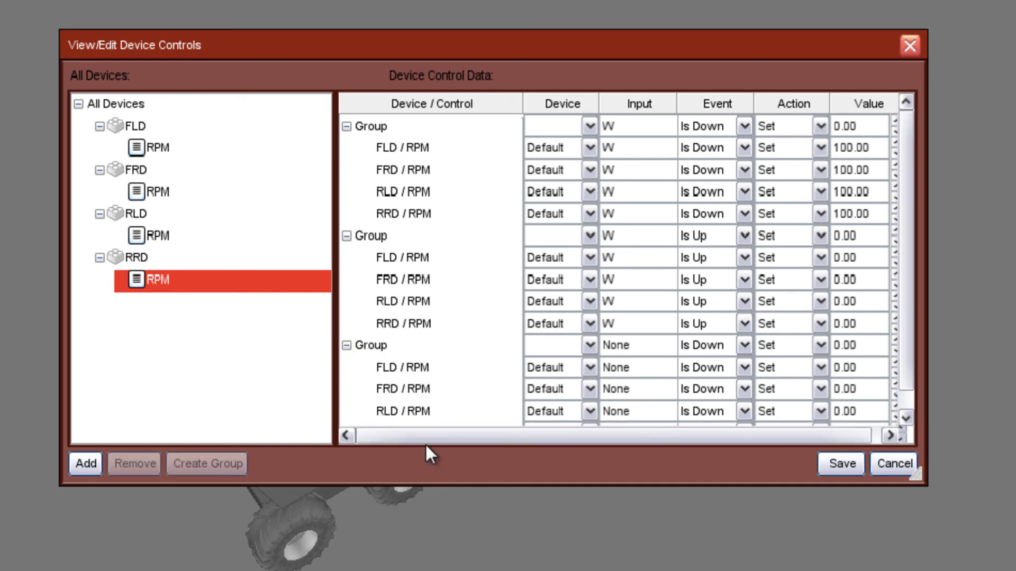
click(634, 344)
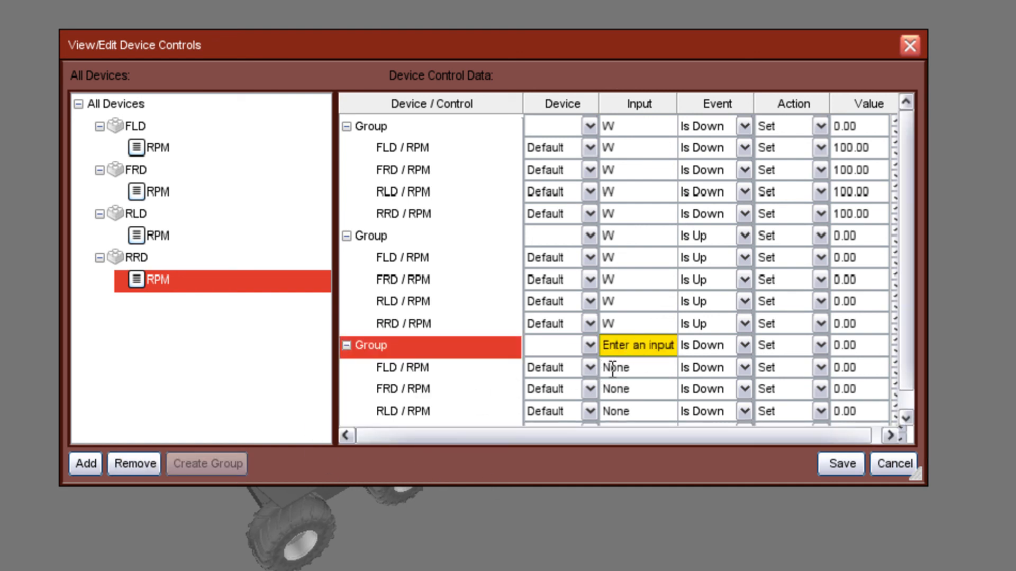
key(a)
Step: In the A group, set FLD and RLD to 100 and FRD and RRD to -100, and save the device controls
click(904, 418)
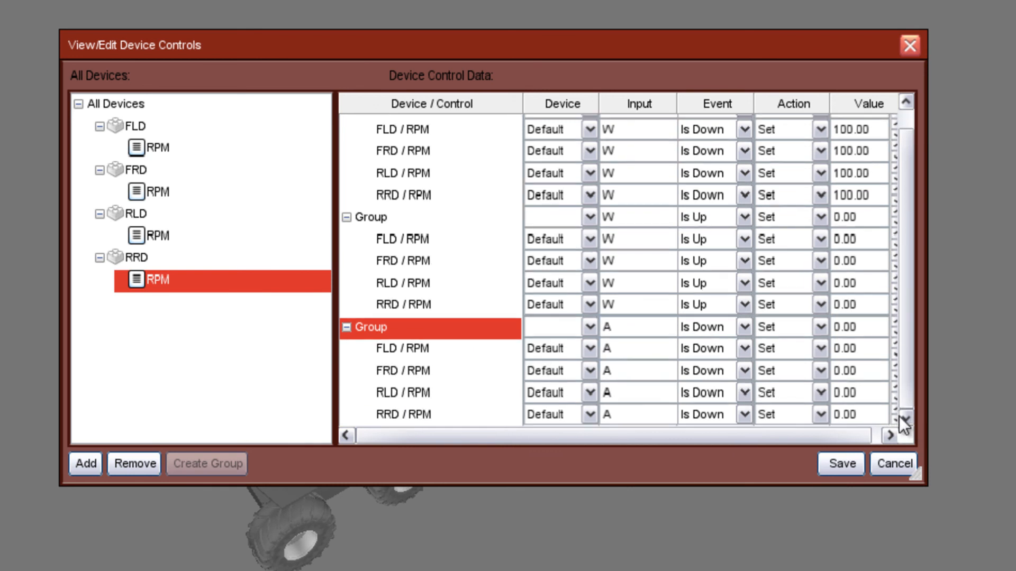
double_click(874, 351)
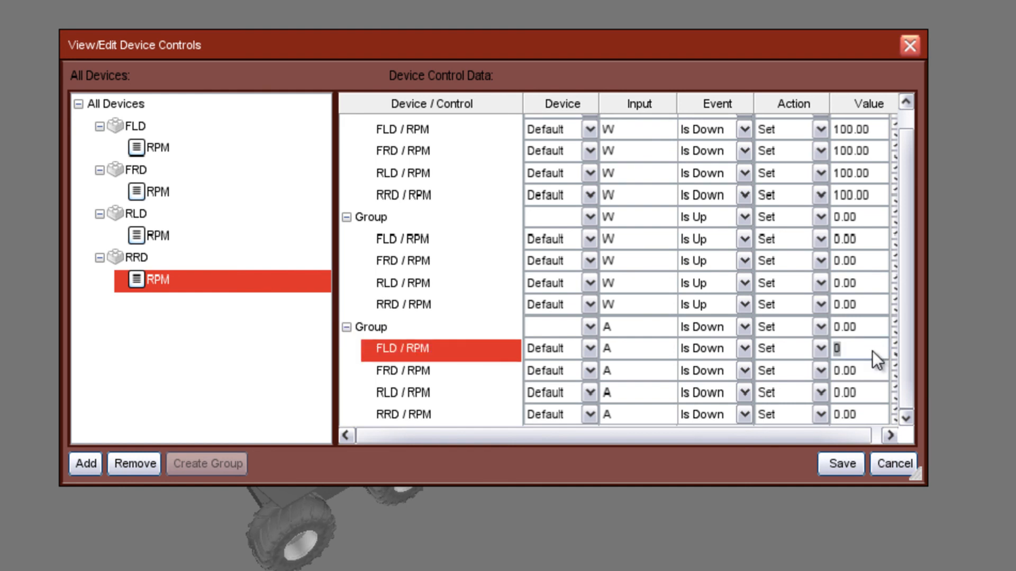
text(100)
double_click(864, 373)
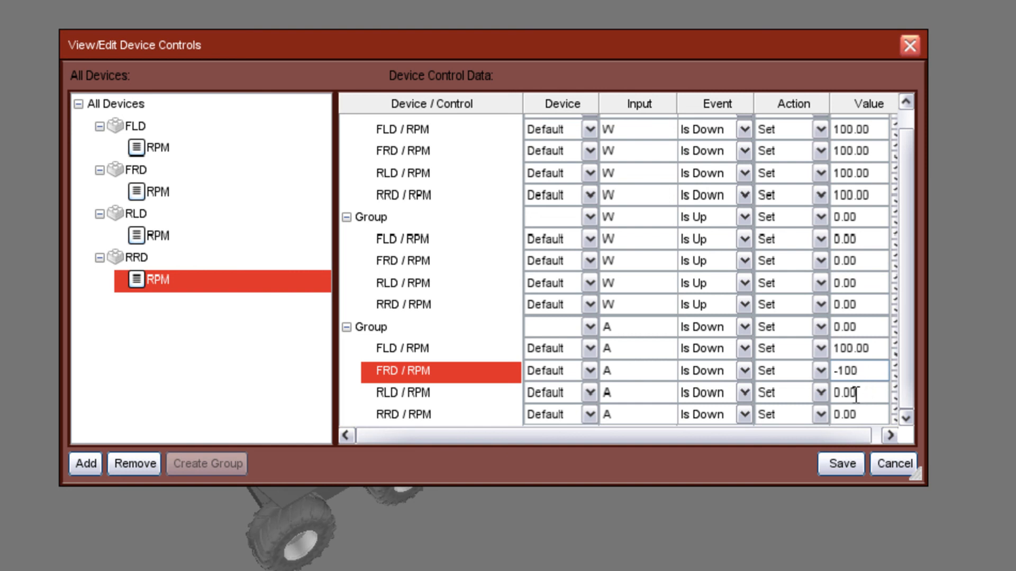
double_click(856, 394)
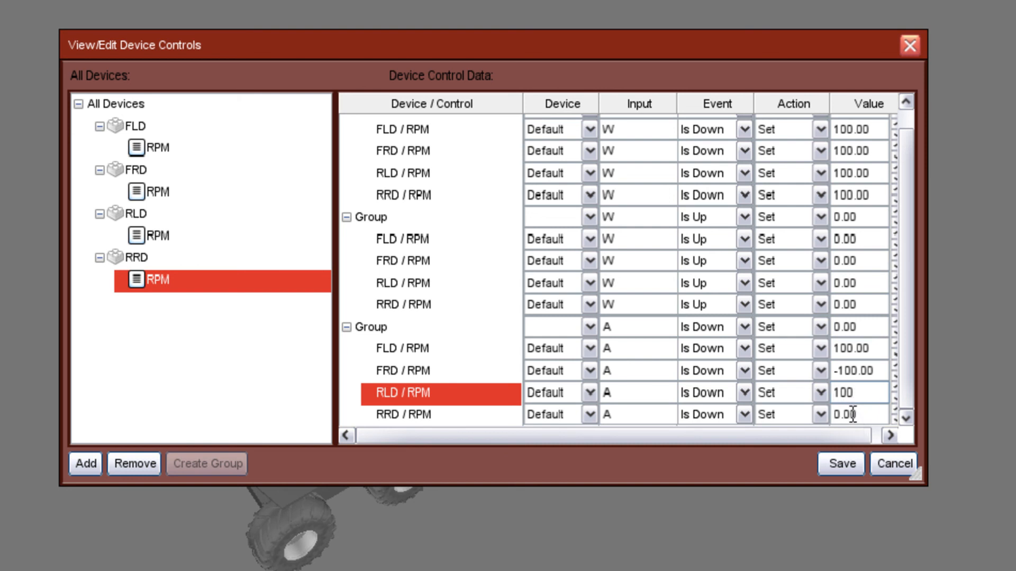
double_click(853, 414)
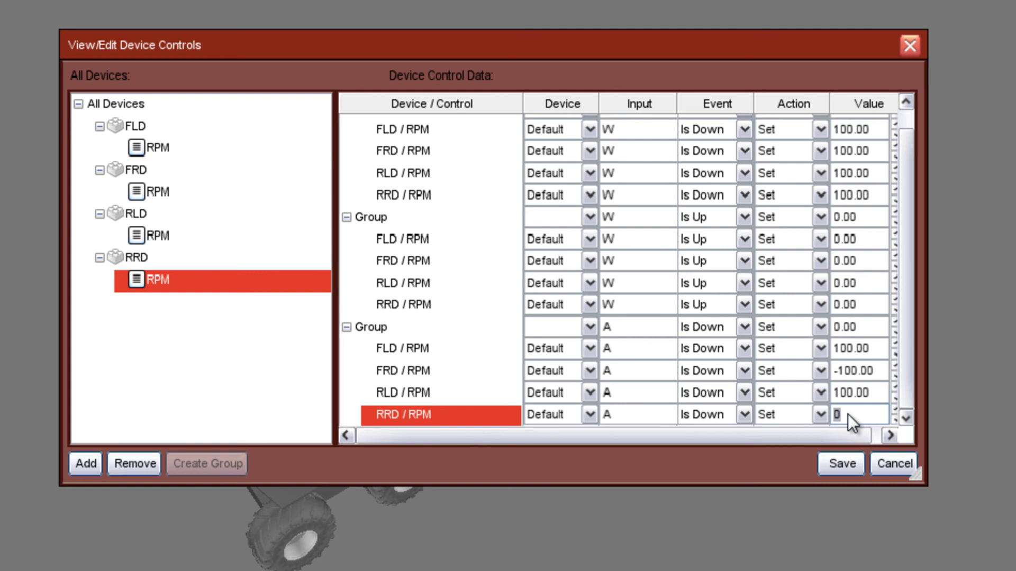
text(-100)
click(466, 320)
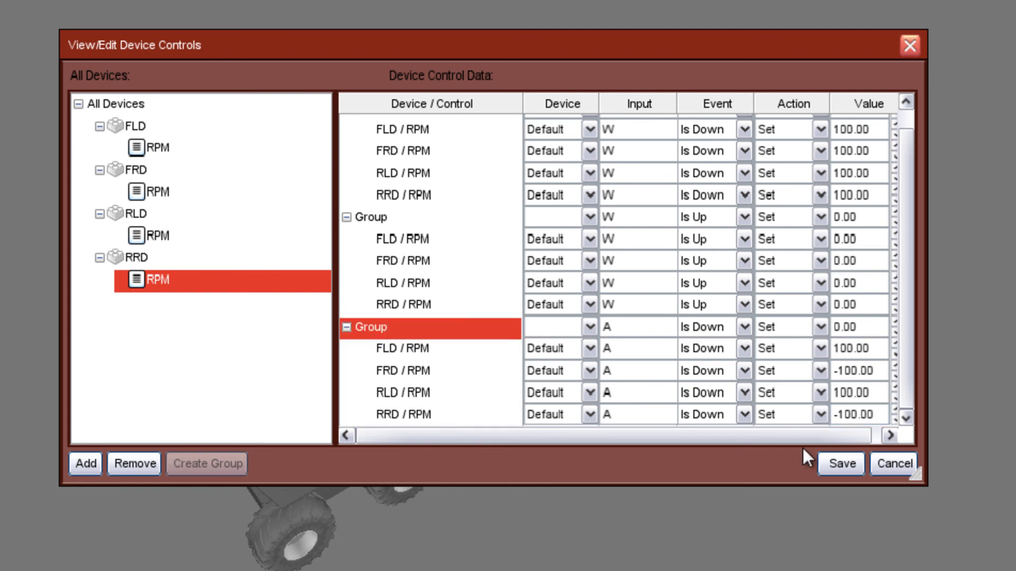
click(844, 464)
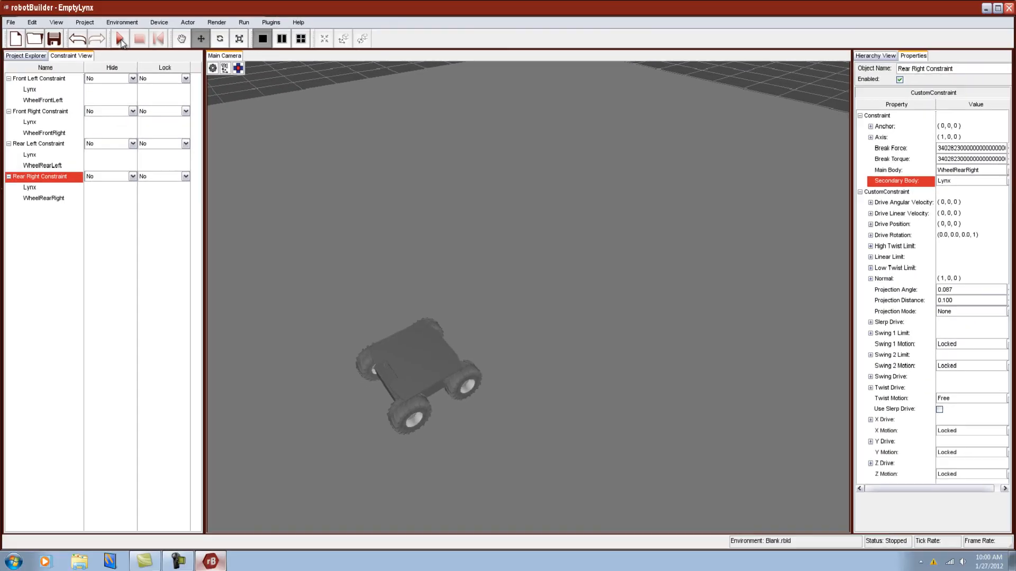
Step: Run the simulation to test the A turning control, and stop it
click(121, 40)
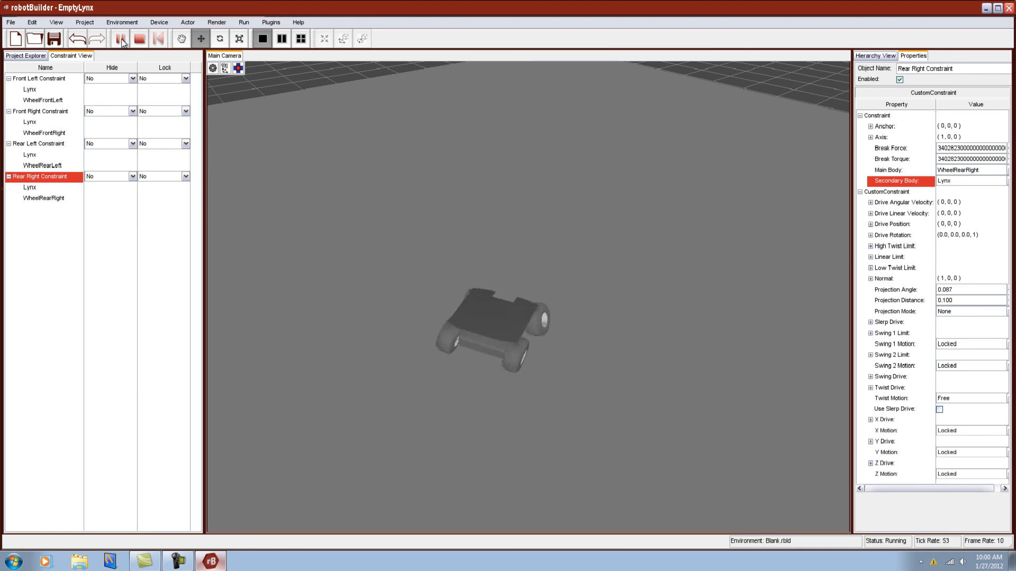
click(121, 40)
click(138, 45)
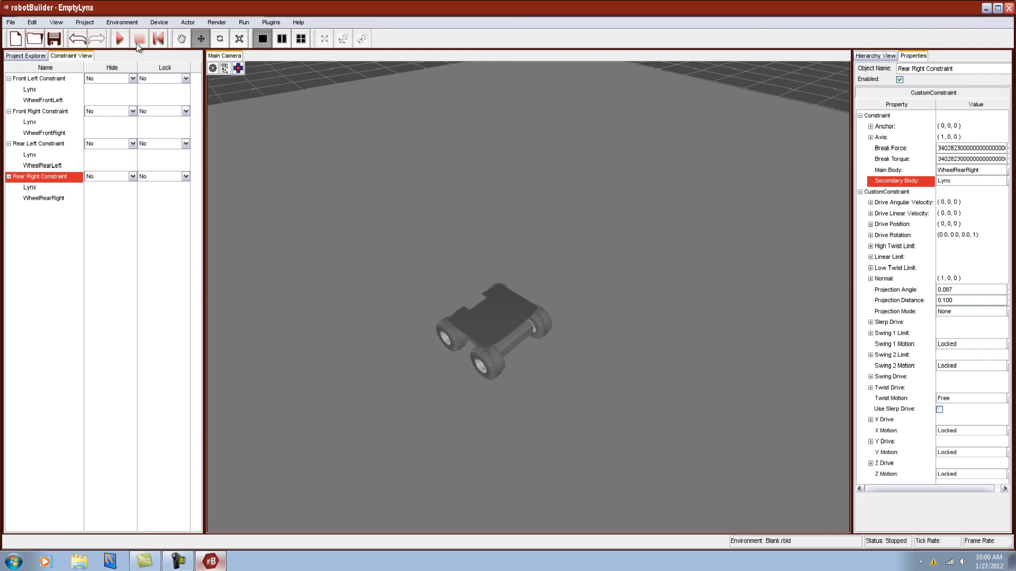